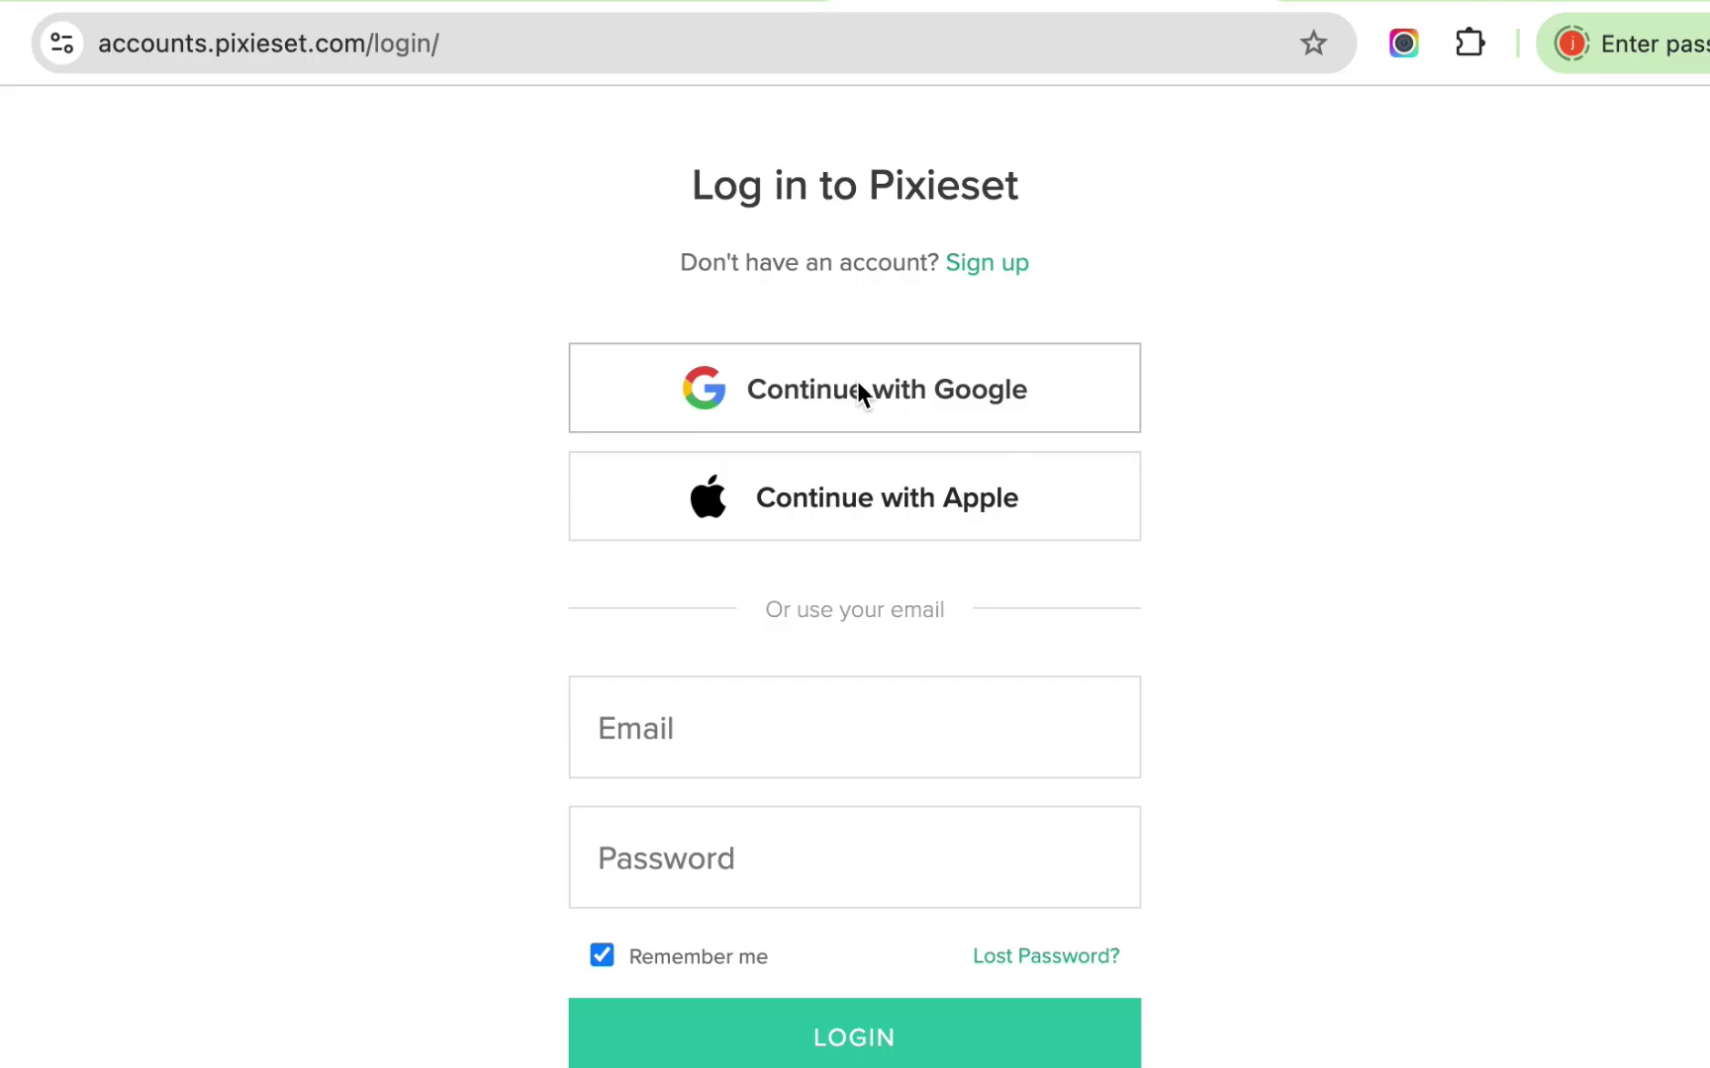
Sign in to Pixieset and create a collection named PORTRAITS dated the 19th
{"action": "left_click", "coordinate": [858, 388]}
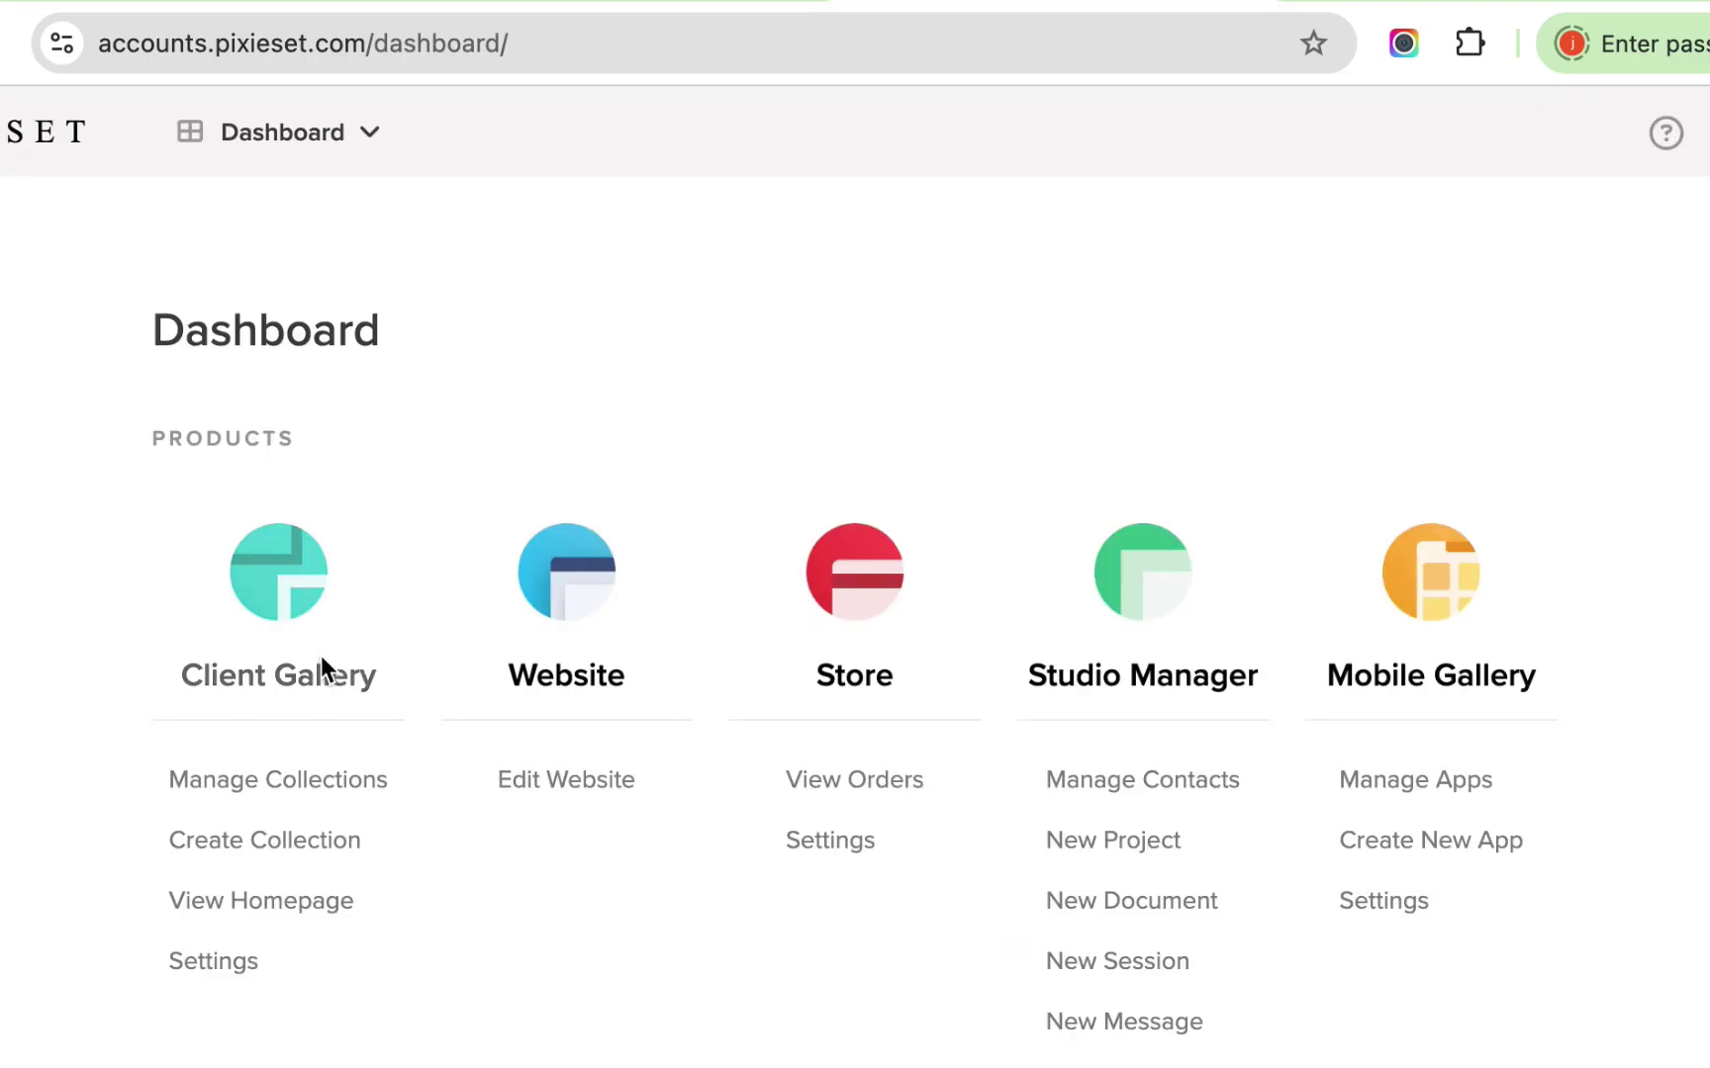
{"action": "left_click", "coordinate": [303, 779]}
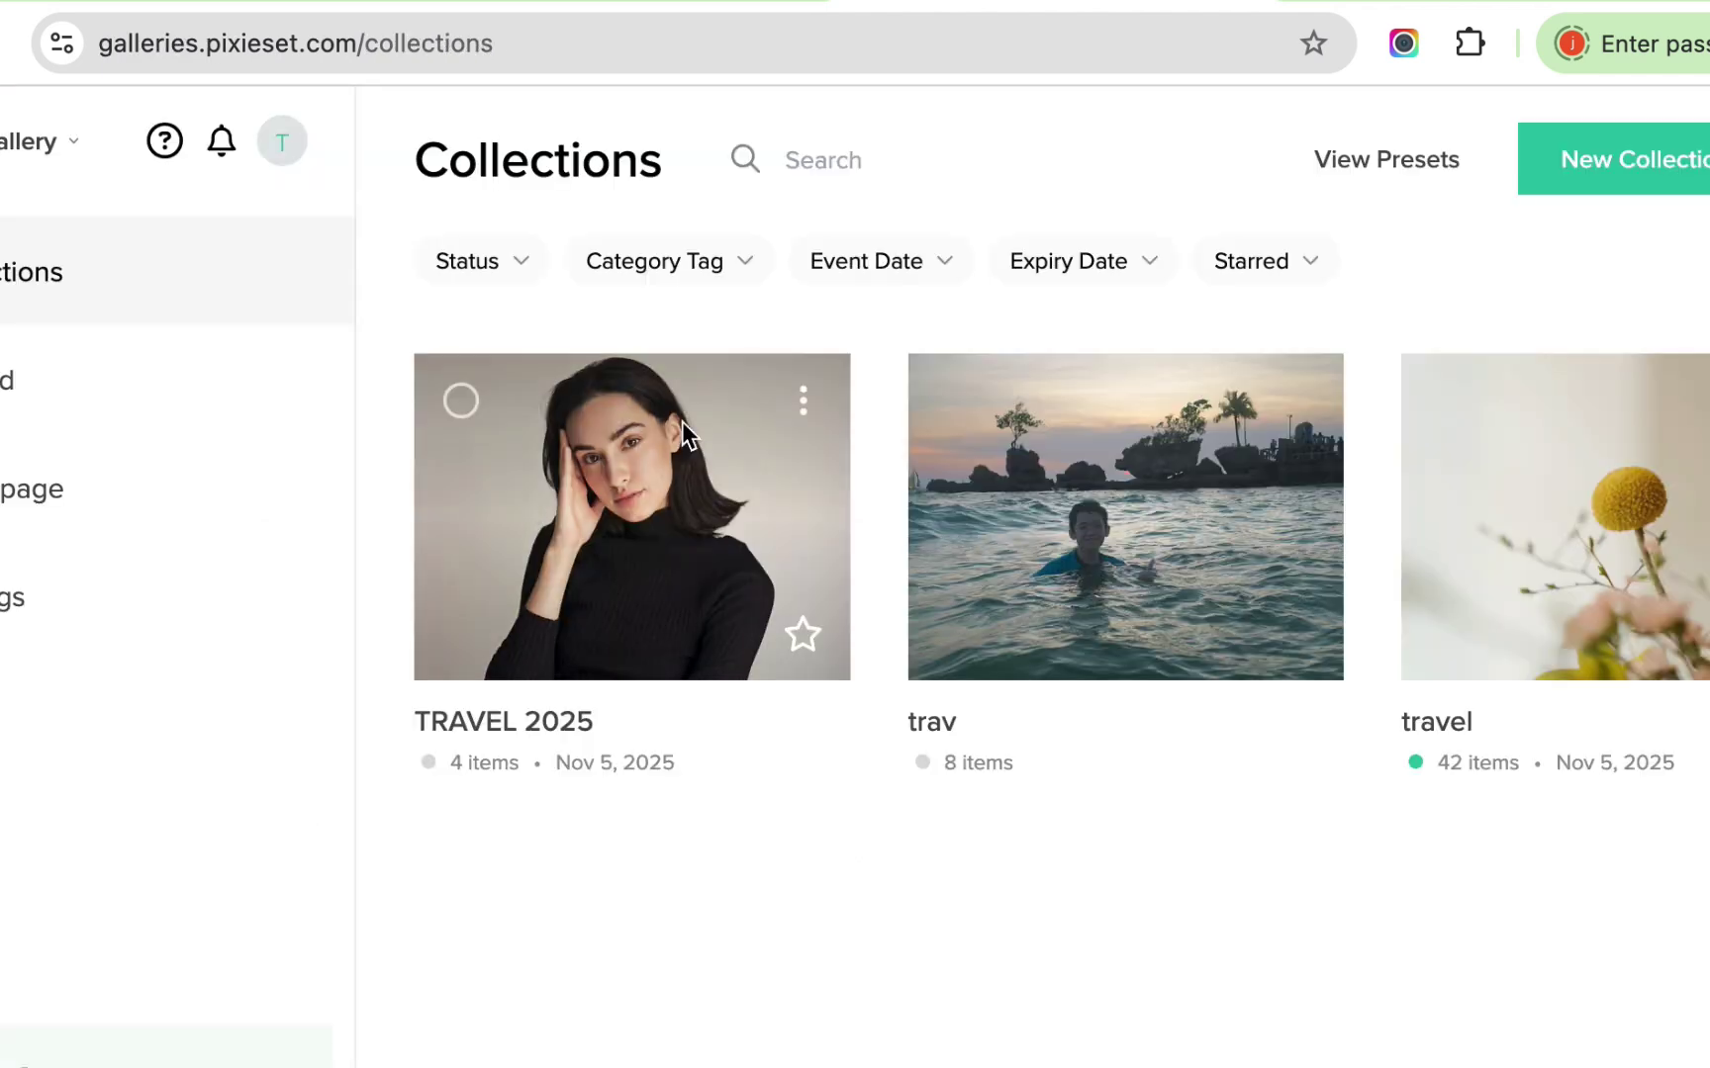
{"action": "left_click", "coordinate": [1561, 161]}
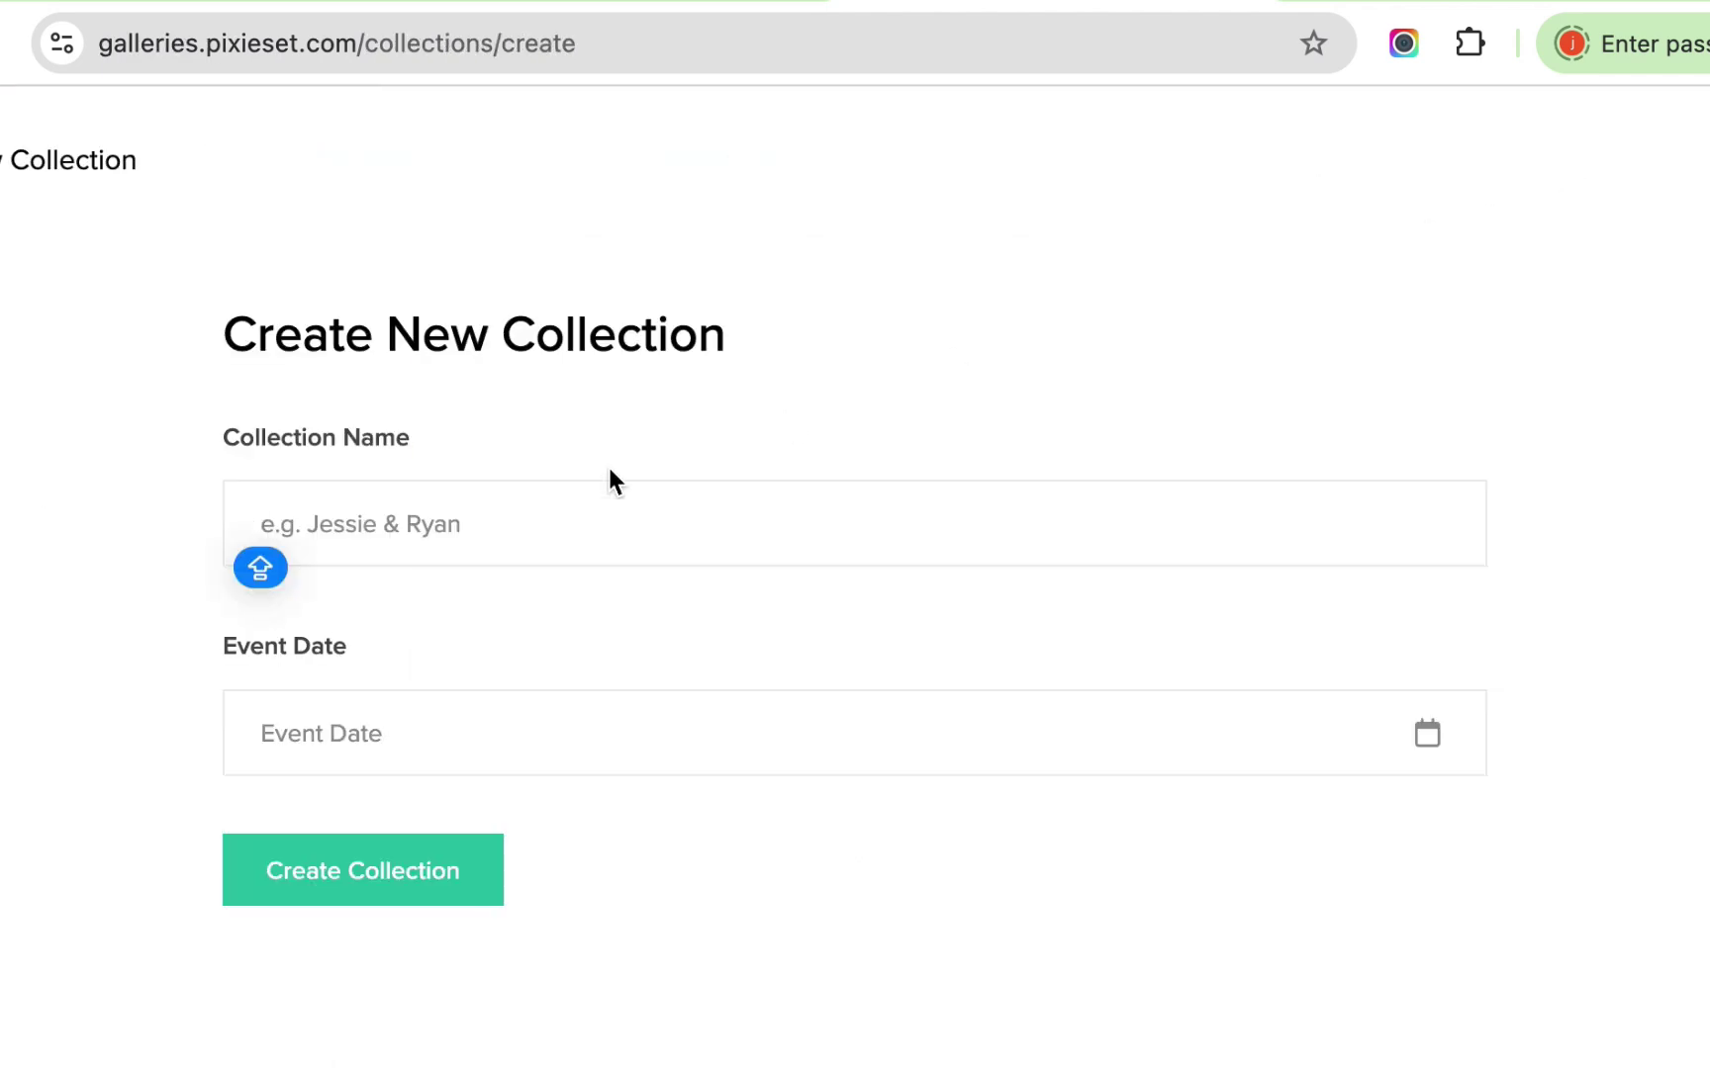
{"action": "type", "text": "PORTRAITS"}
{"action": "left_click", "coordinate": [692, 733]}
{"action": "left_click", "coordinate": [851, 446]}
{"action": "left_click", "coordinate": [388, 878]}
Upload six photos to Highlights, then view them full size through to the Empire State photo
{"action": "left_click", "coordinate": [1118, 799]}
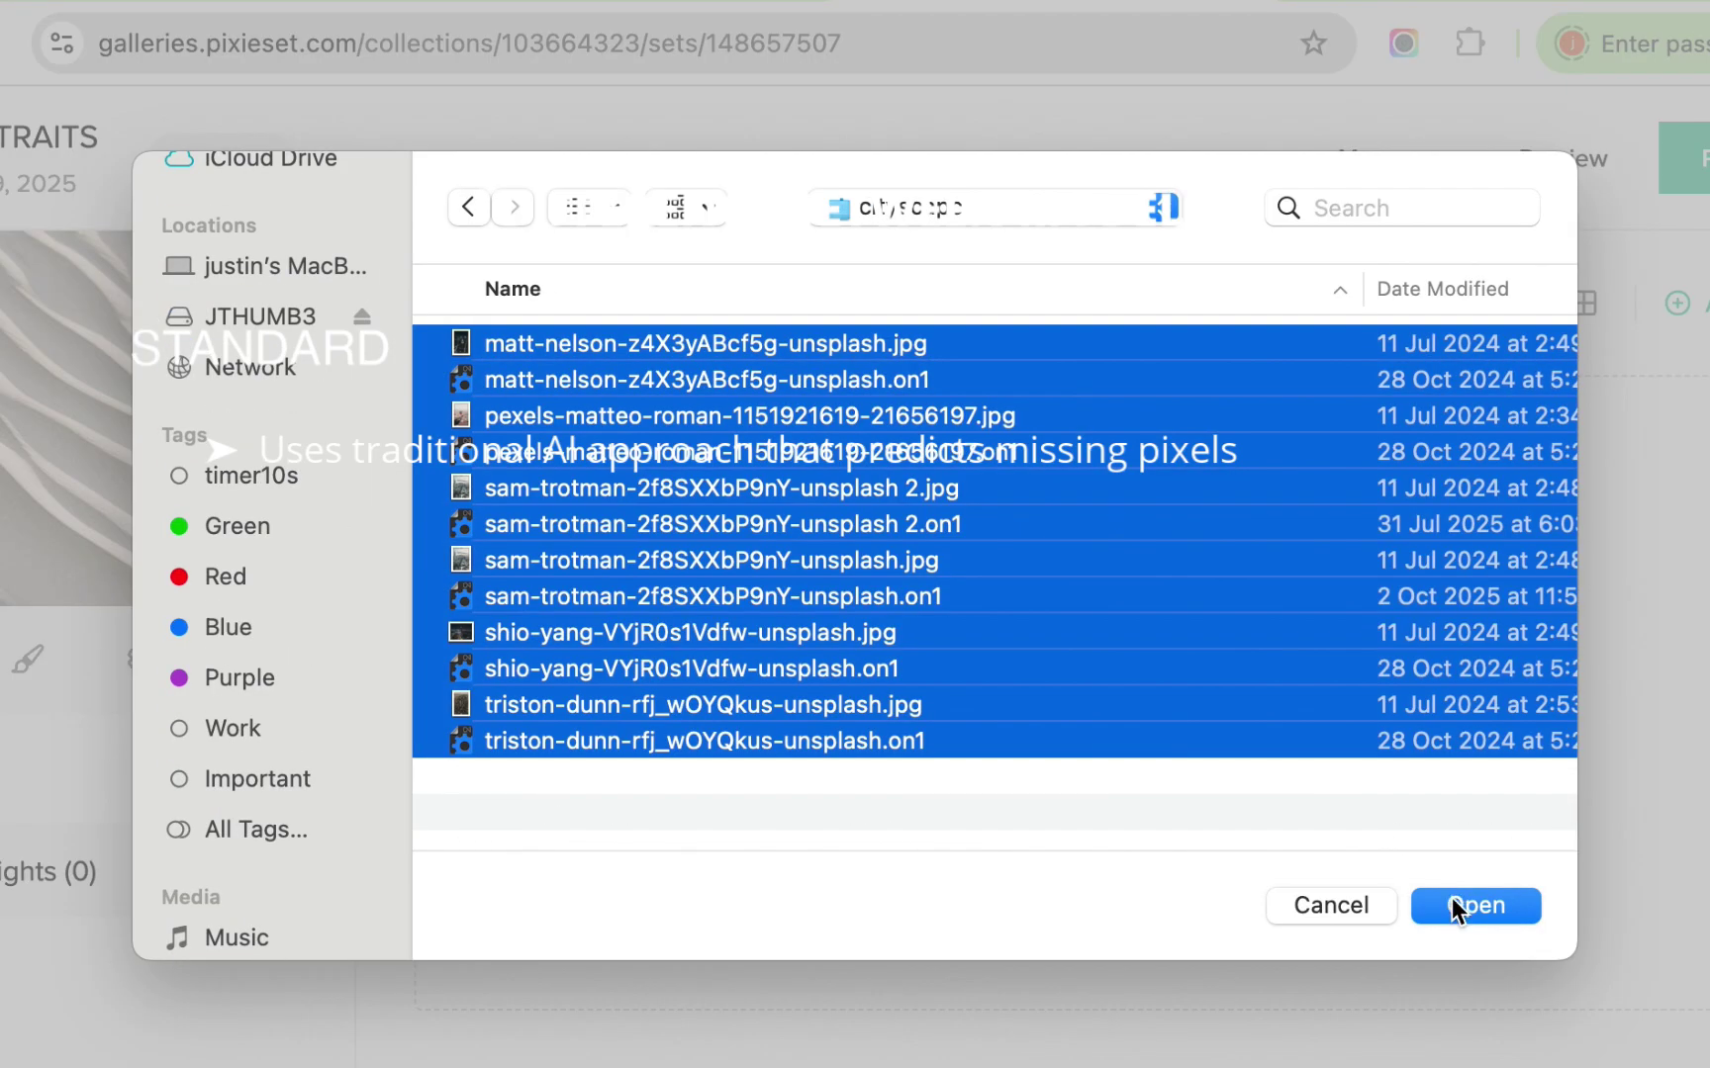
{"action": "left_click", "coordinate": [1451, 904]}
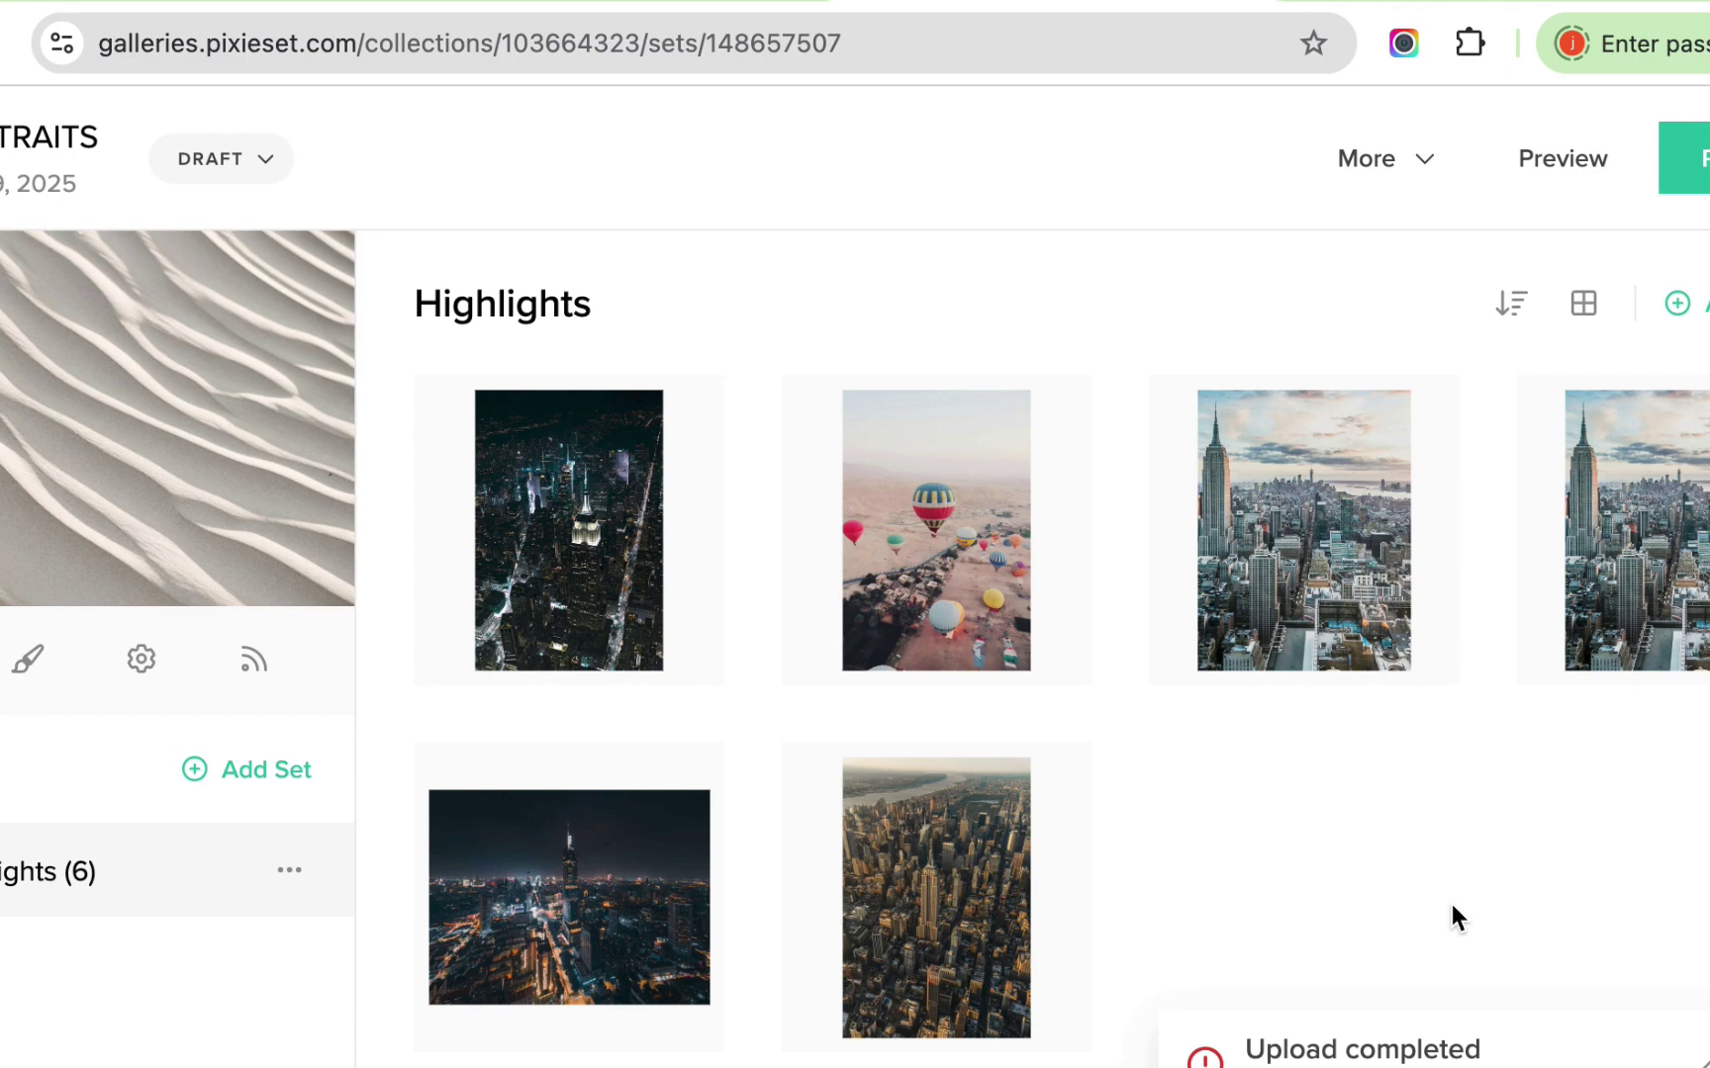
{"action": "left_click", "coordinate": [577, 566]}
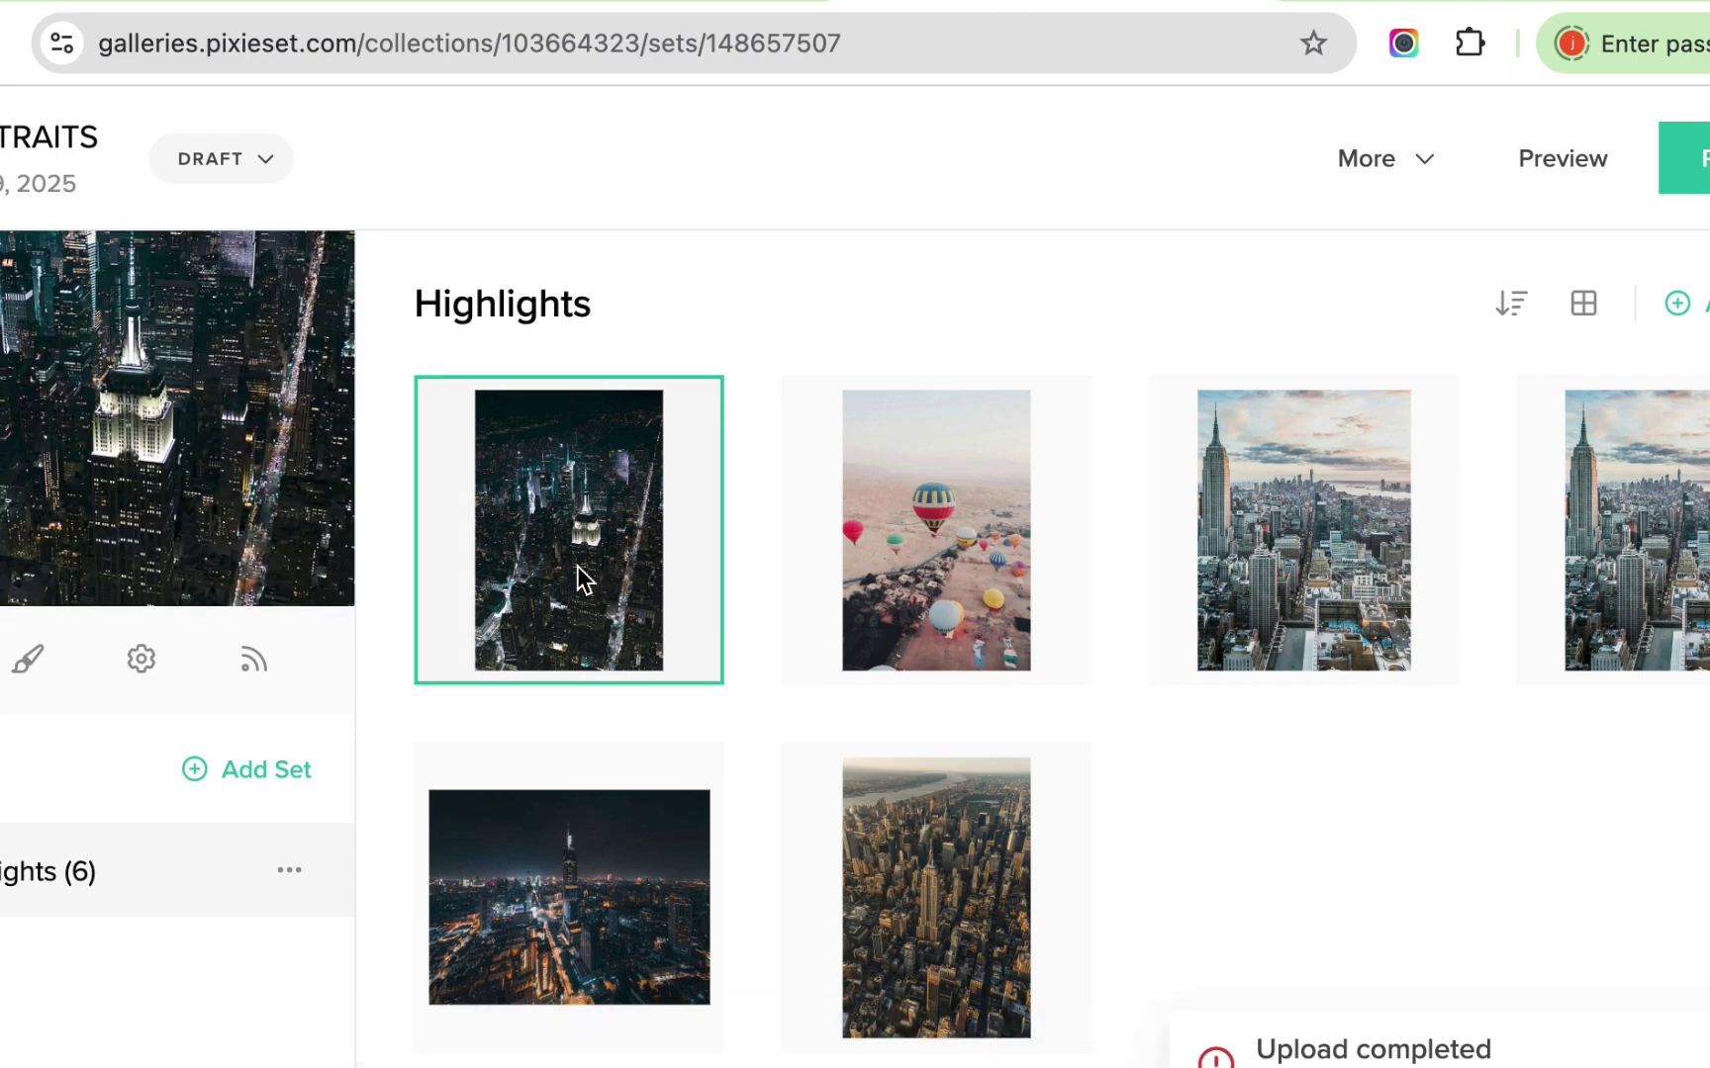
{"action": "left_click", "coordinate": [577, 566]}
{"action": "key", "text": "Right"}
{"action": "key", "text": "Right"}
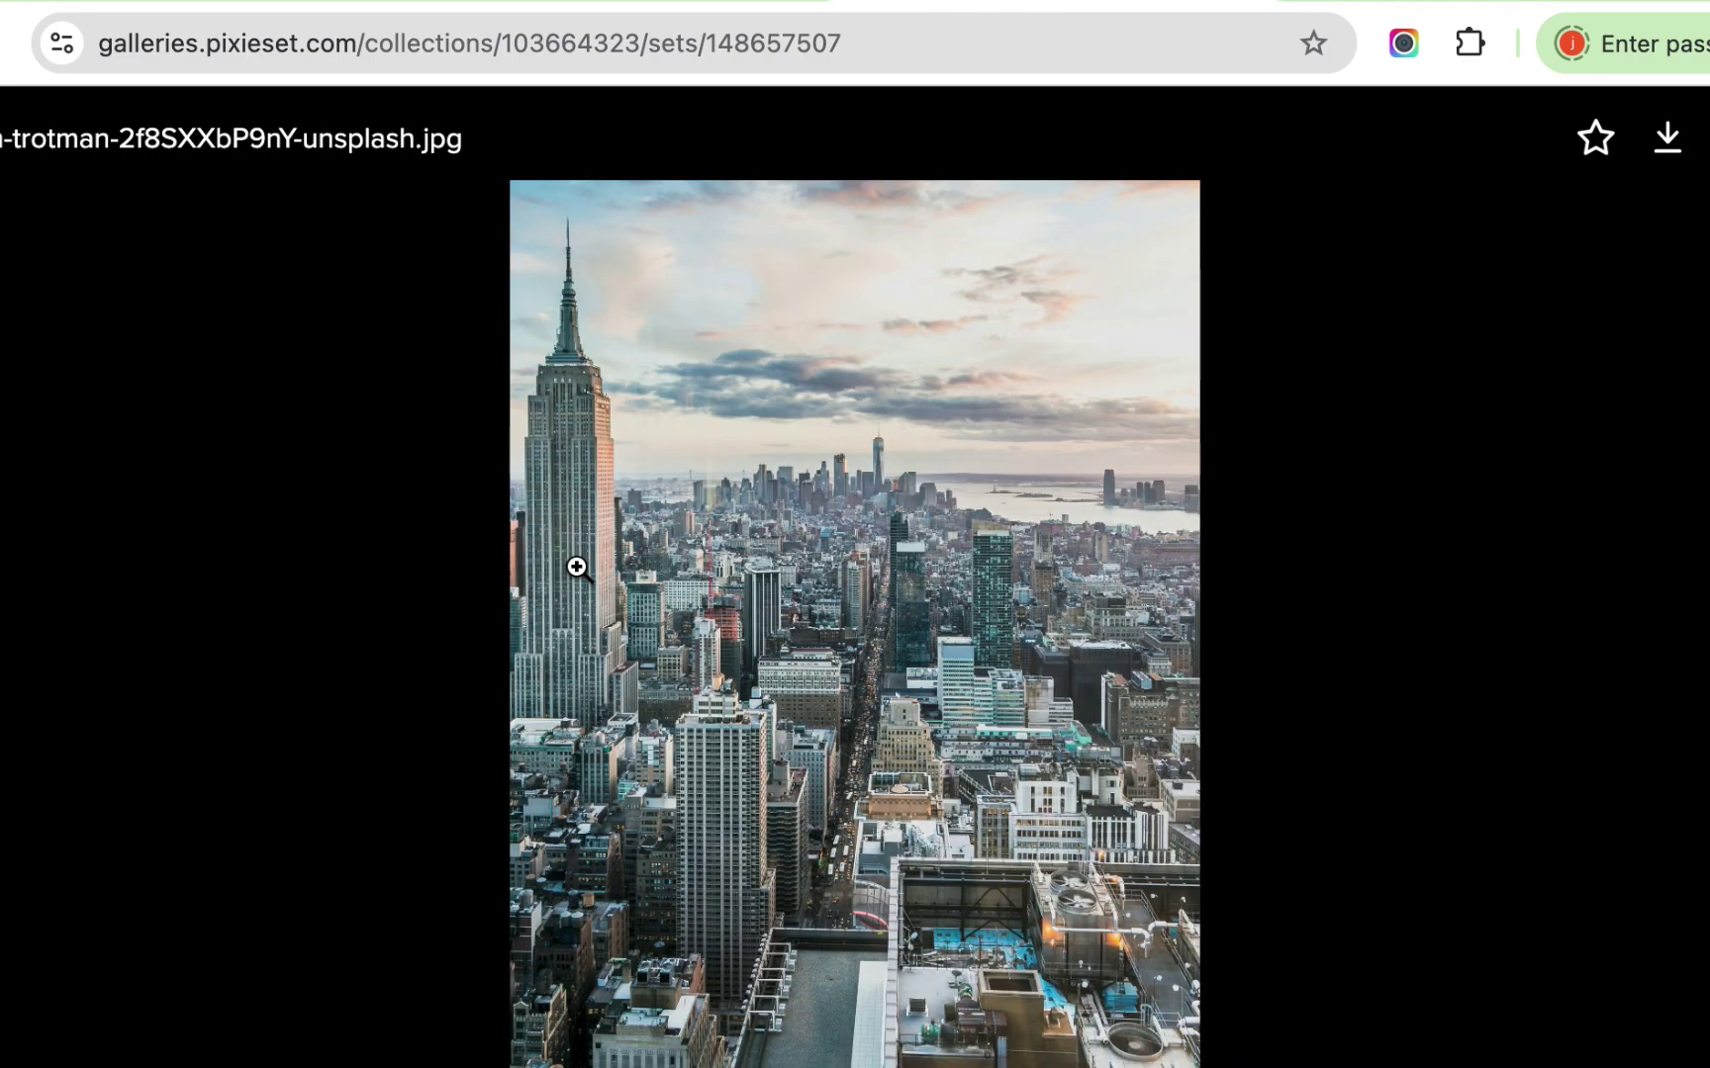
{"action": "key", "text": "Right"}
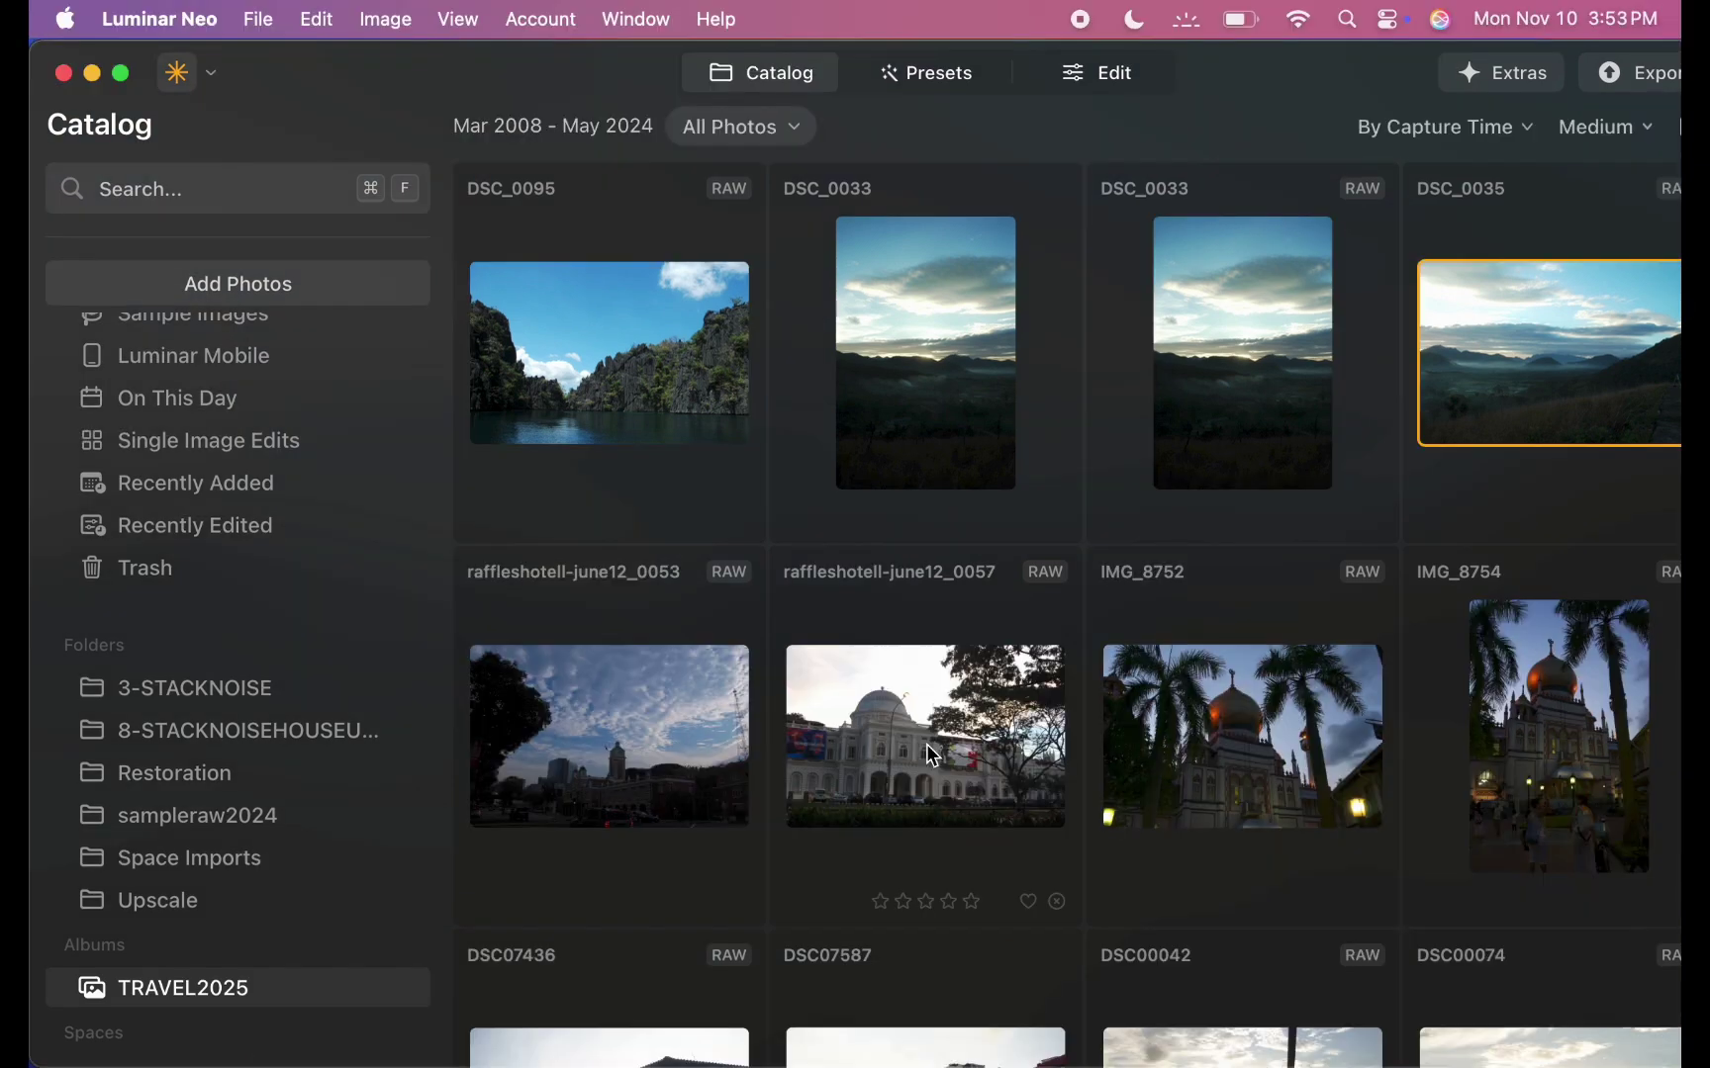
Open raffleshotell-june12_0057 in single-image view and switch to Edit
{"action": "left_click", "coordinate": [926, 744]}
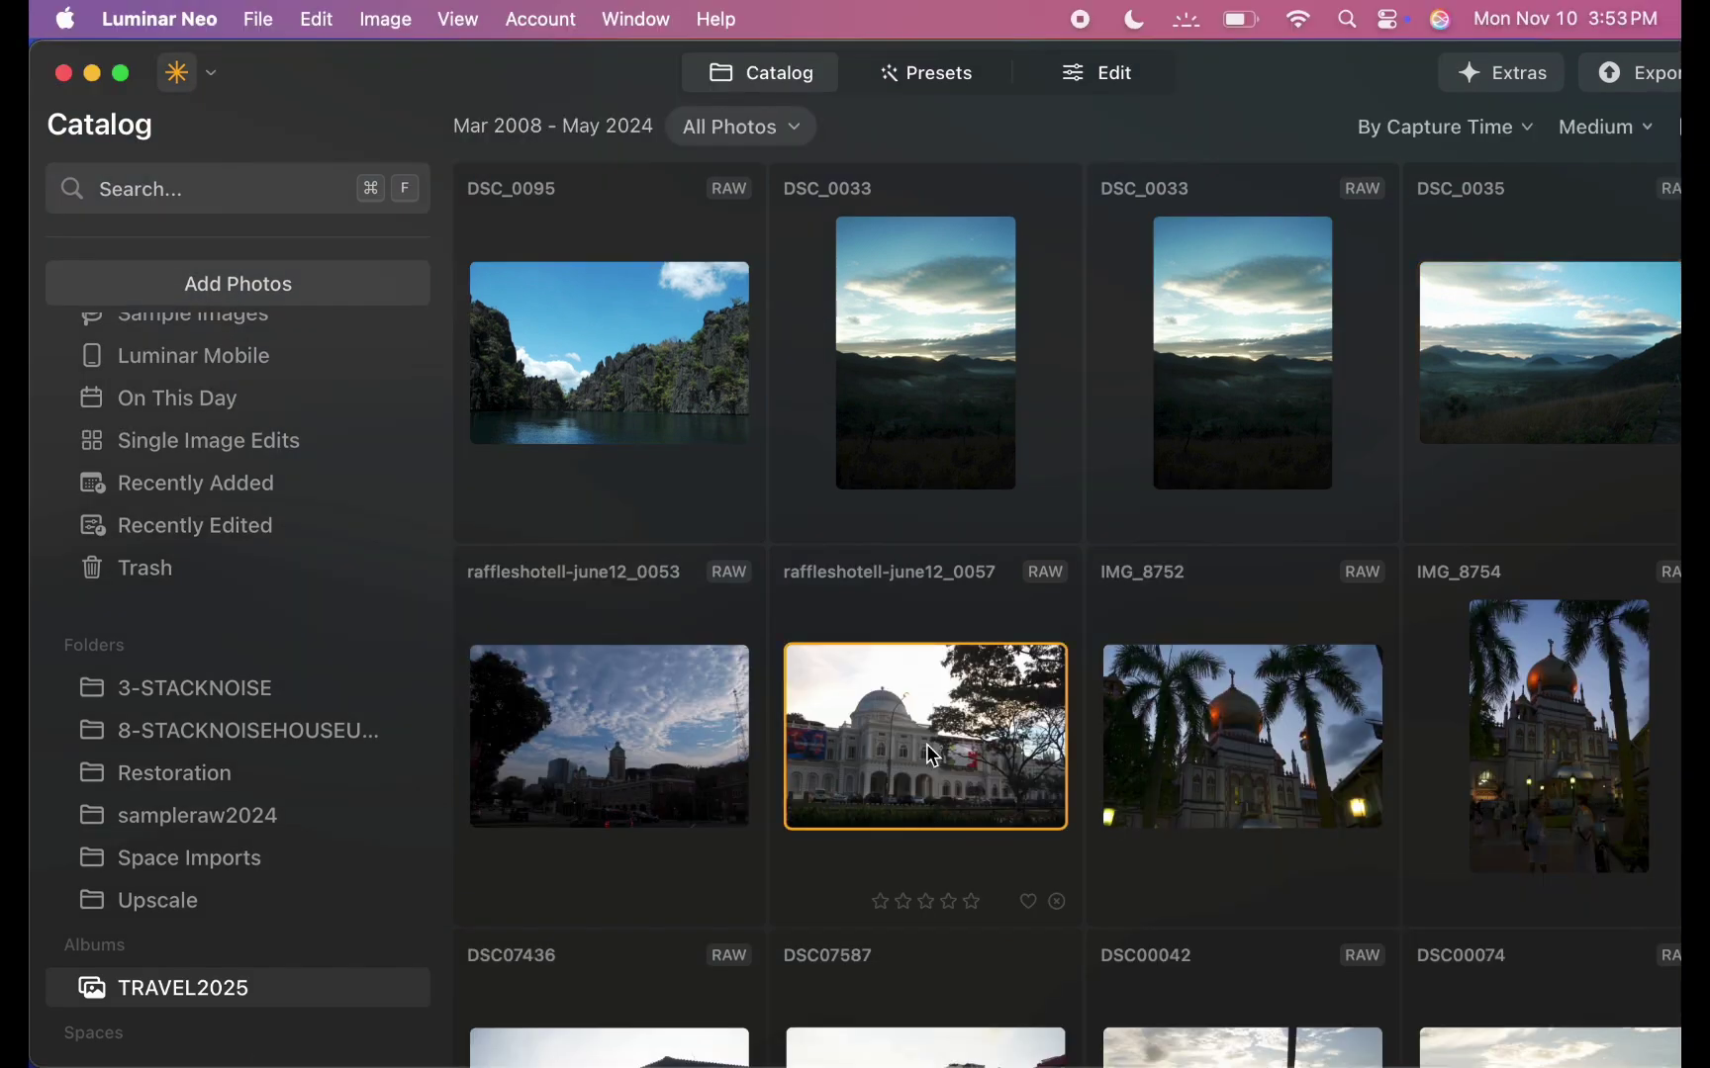
{"action": "double_click", "coordinate": [926, 744]}
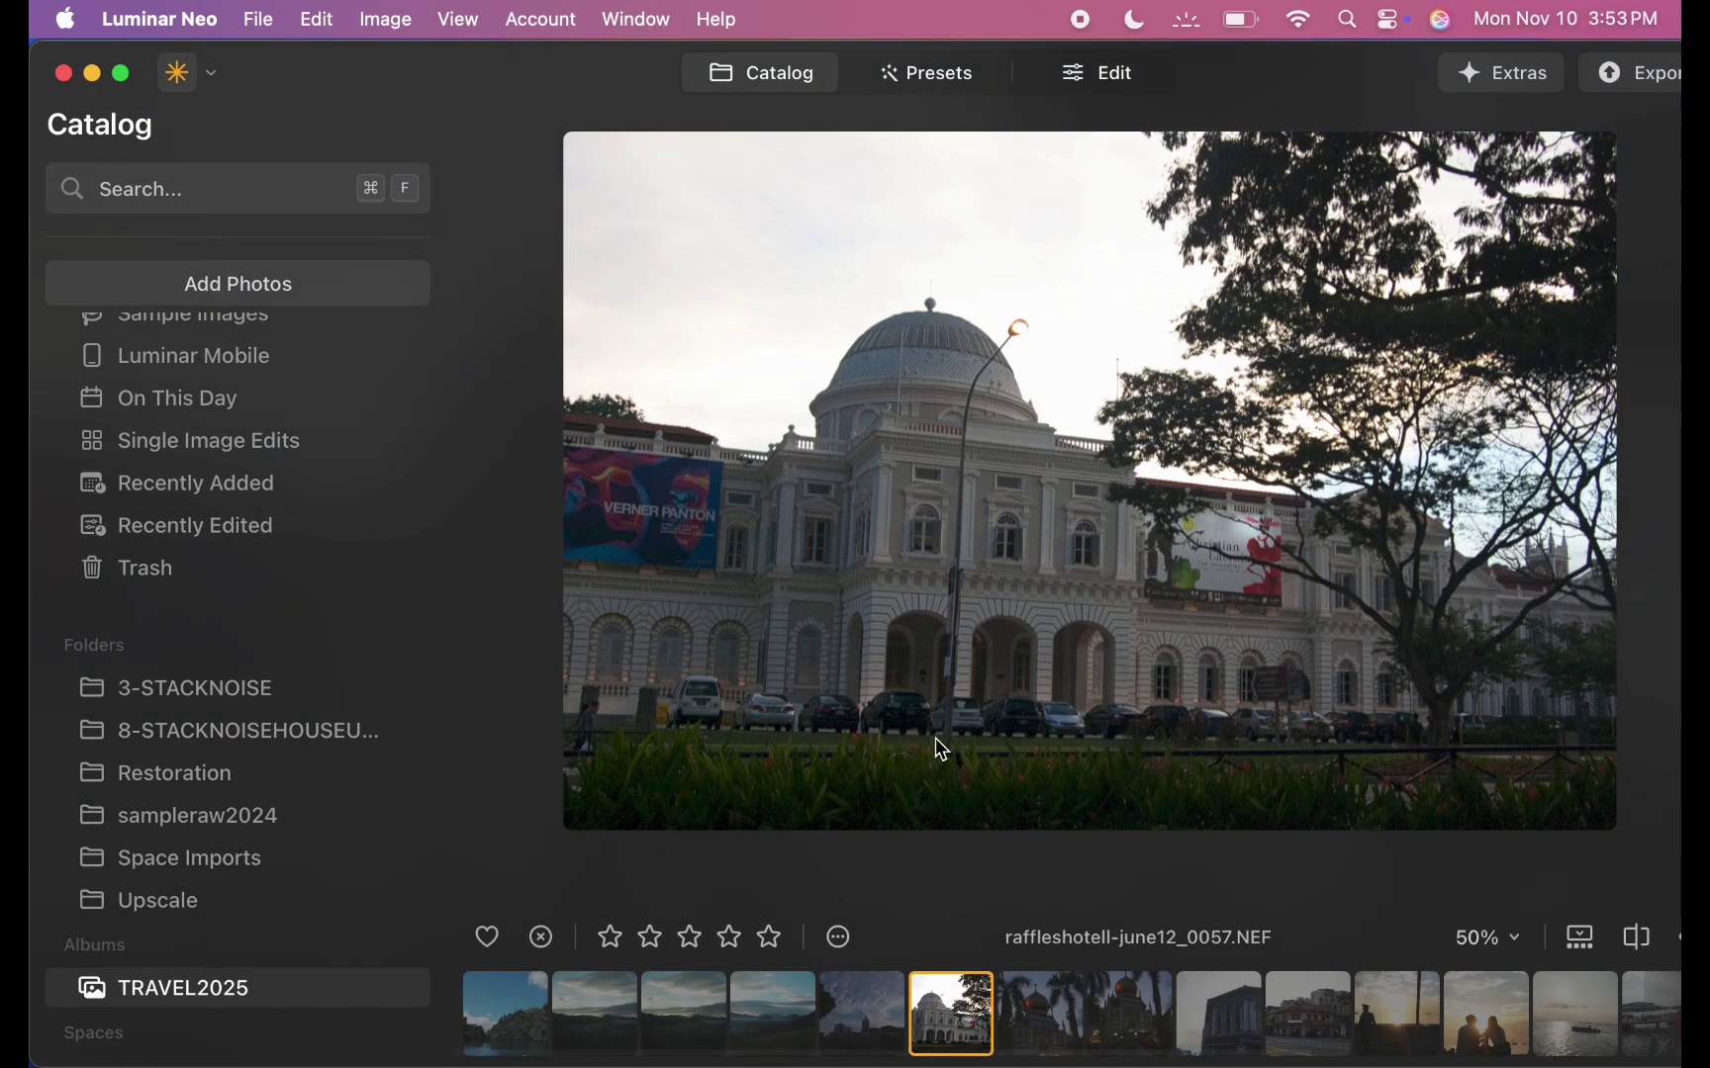
{"action": "left_click", "coordinate": [1087, 81]}
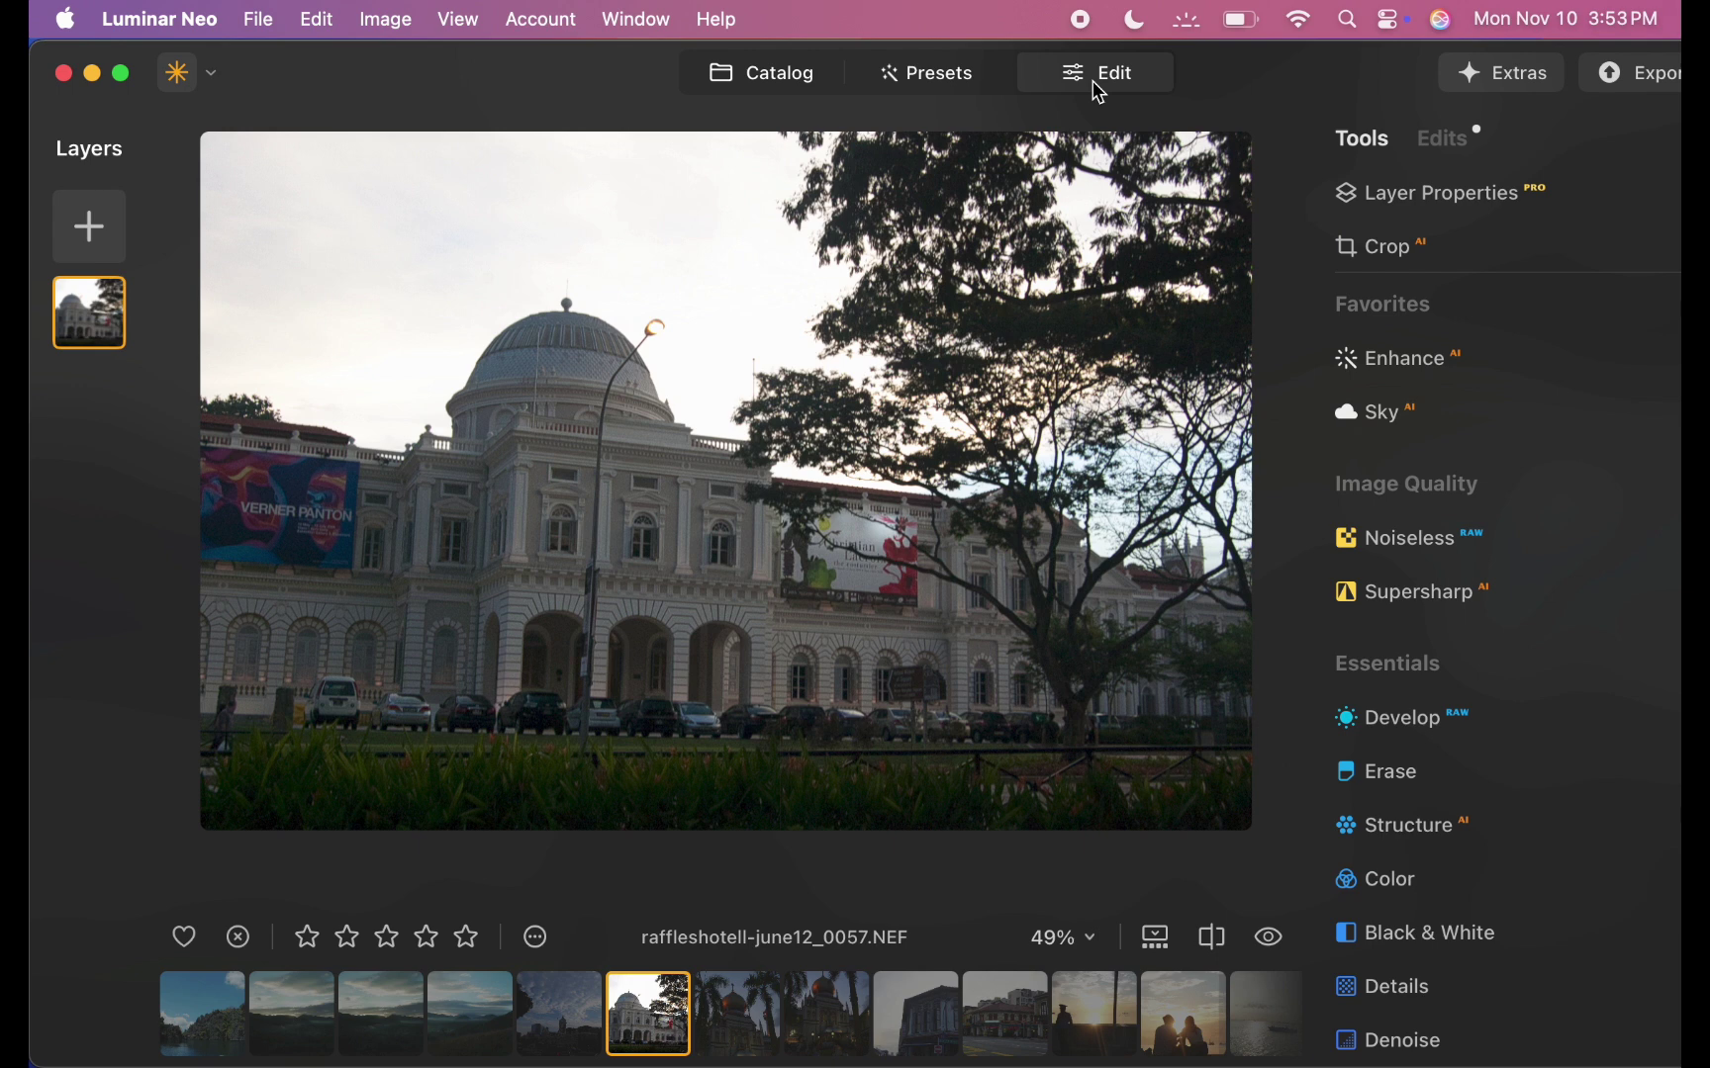
Apply Develop Auto Adjust (Exposure -0.14, Highlights -99, Shadows 32) and compare with the original
{"action": "left_click", "coordinate": [1415, 717]}
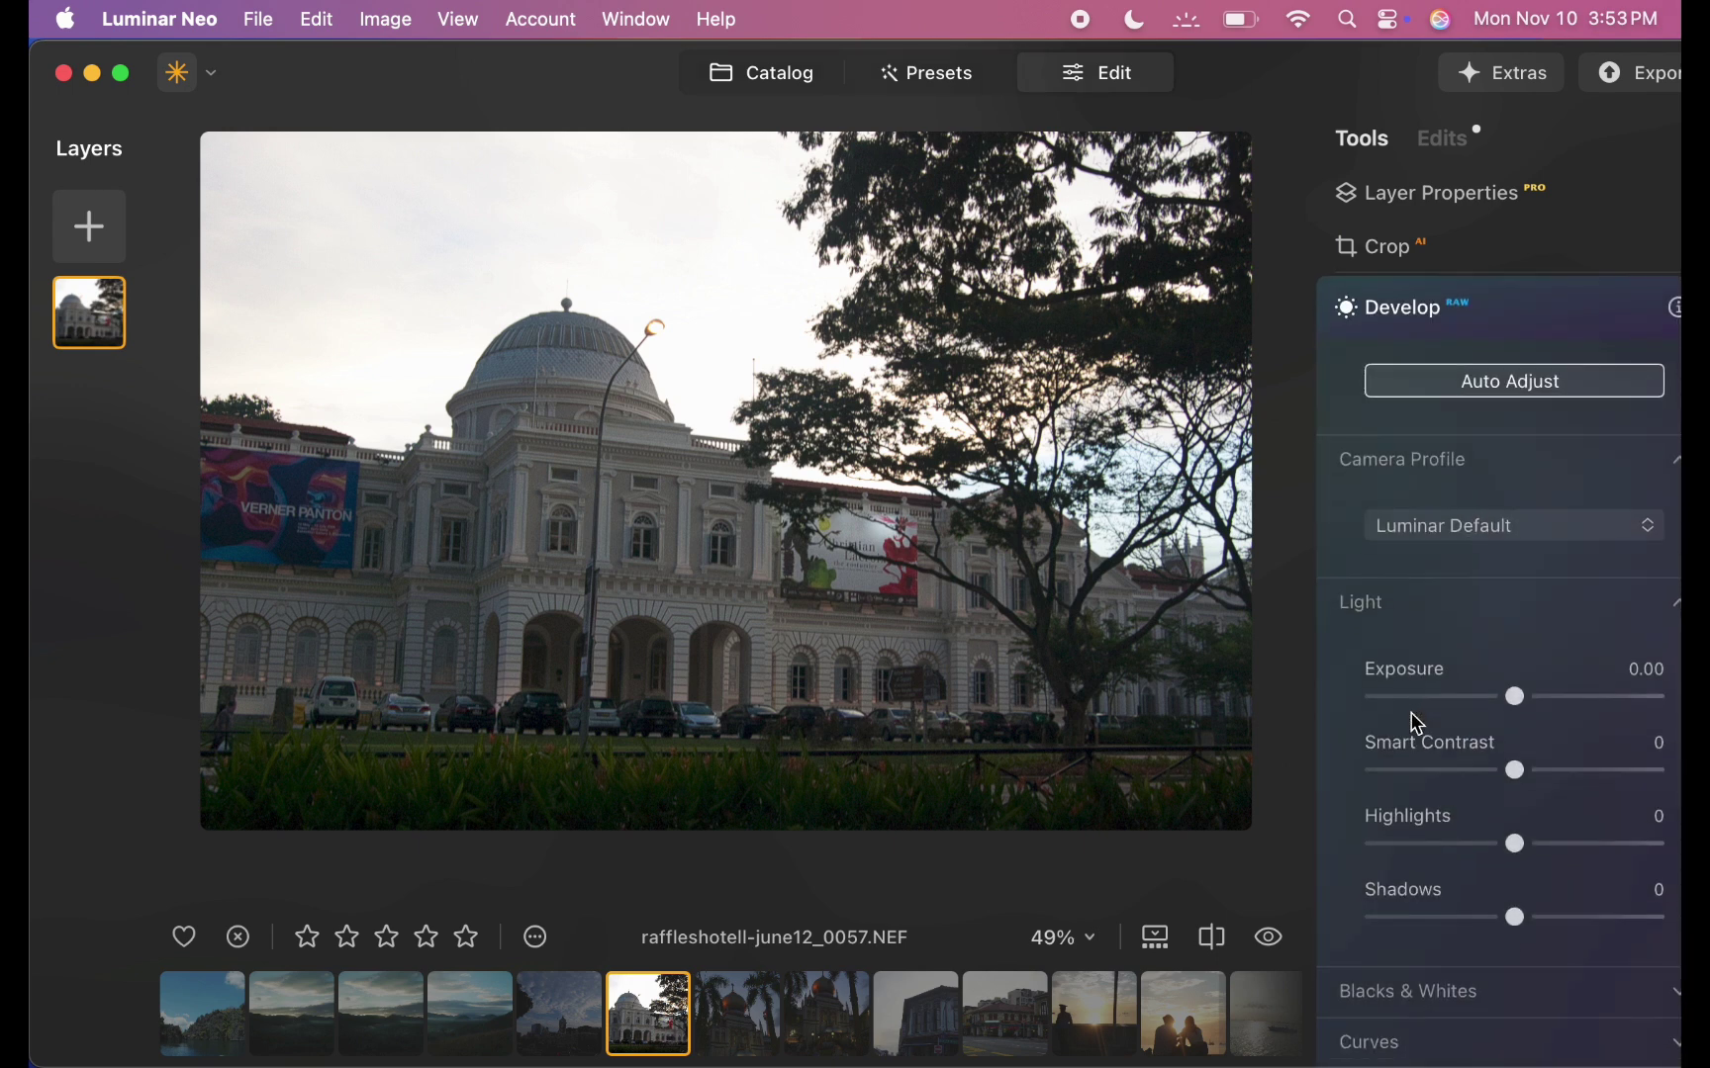
{"action": "left_click", "coordinate": [1489, 386]}
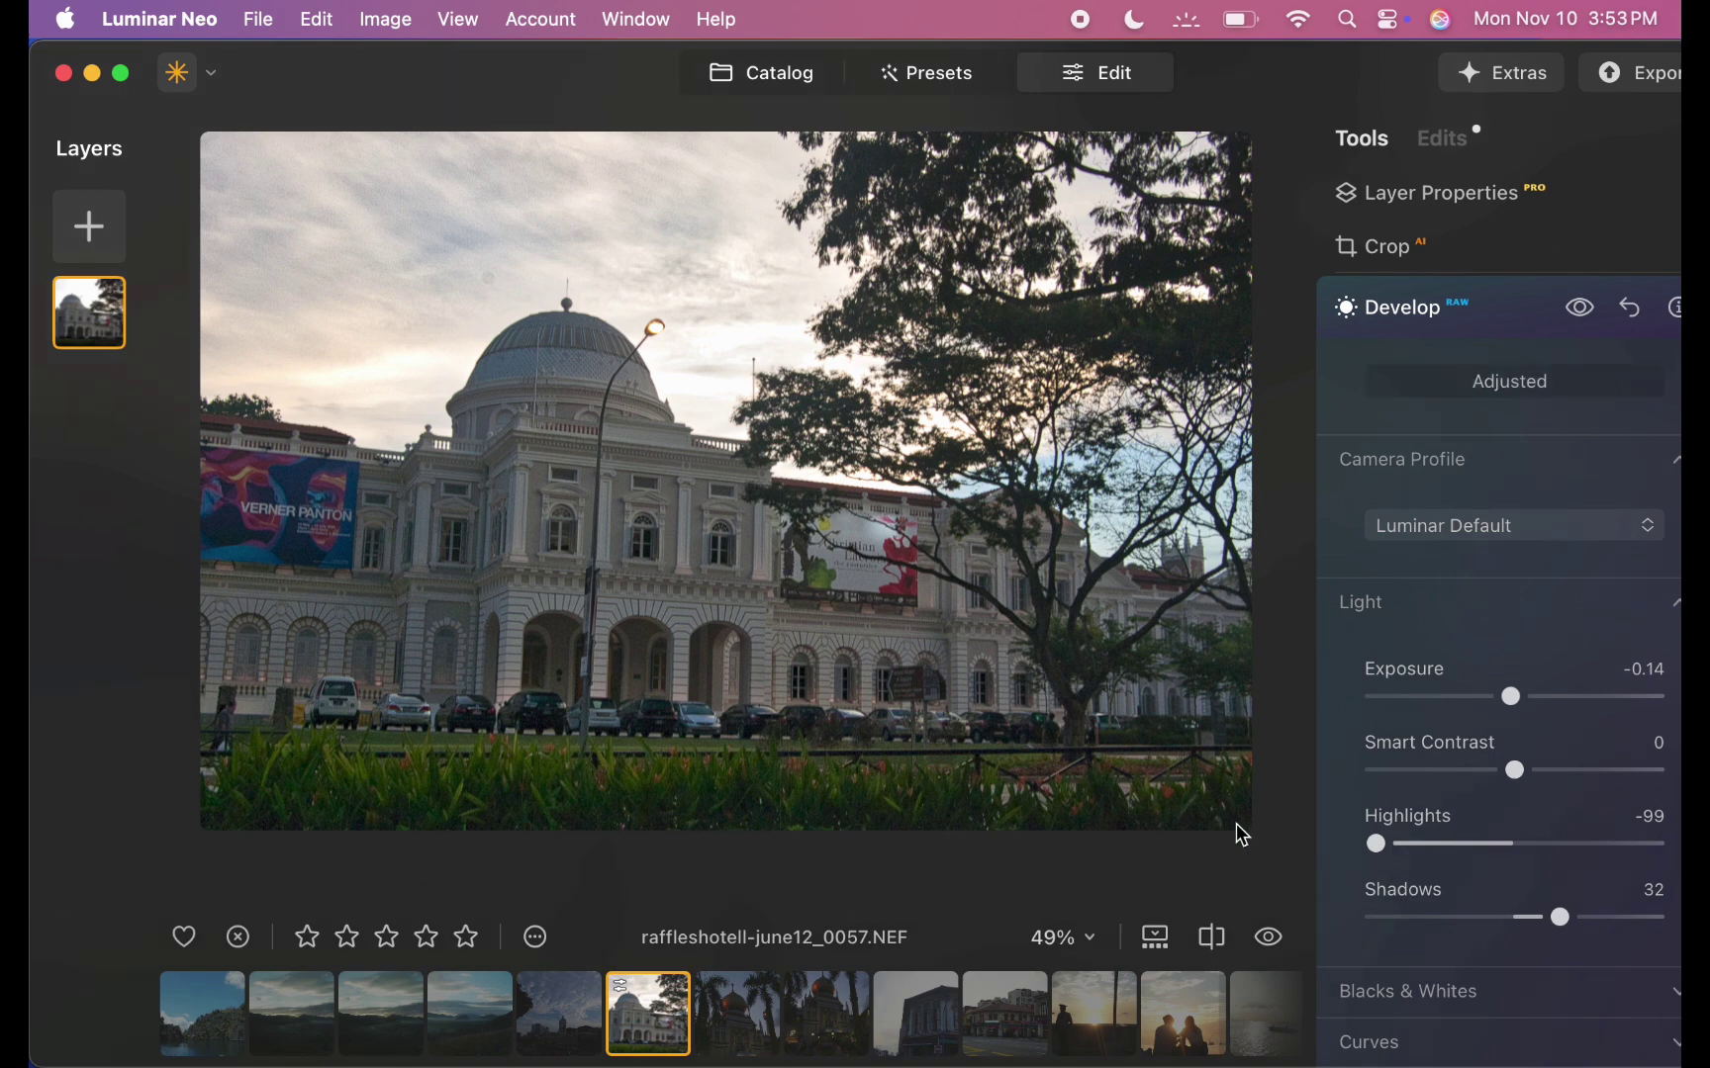
{"action": "left_click", "coordinate": [1269, 942]}
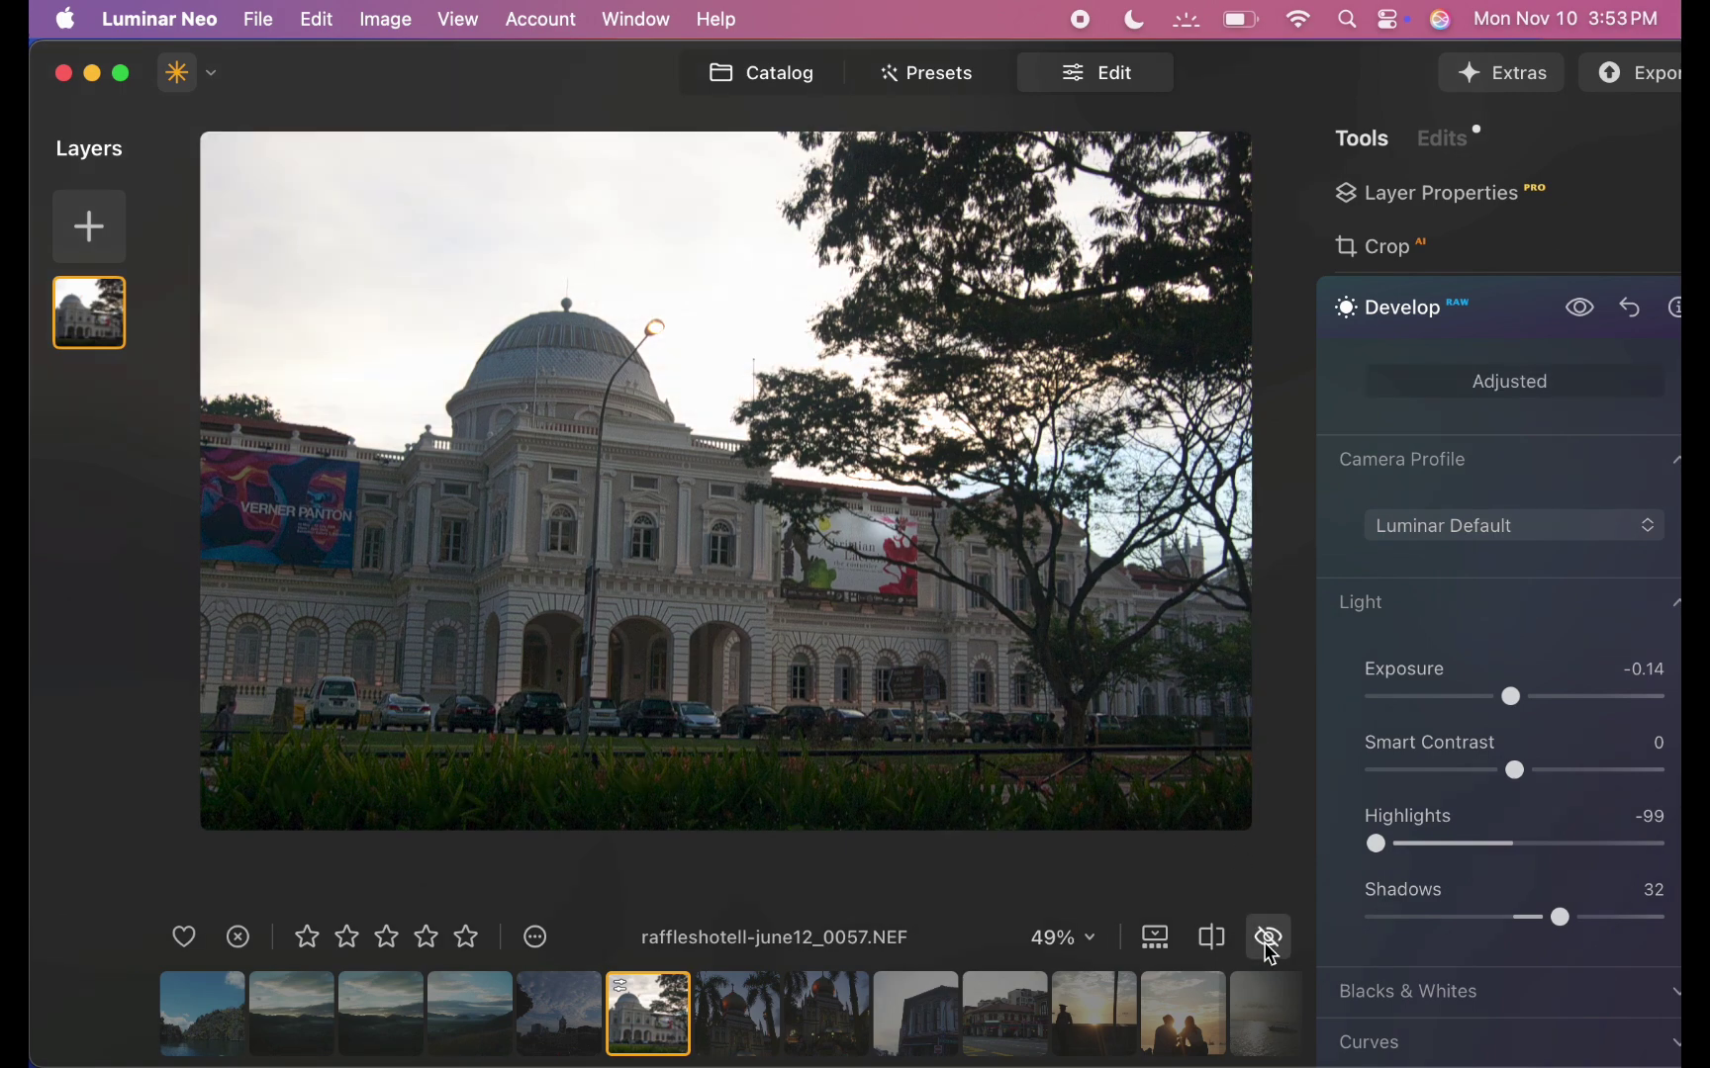
{"action": "left_click", "coordinate": [1270, 945]}
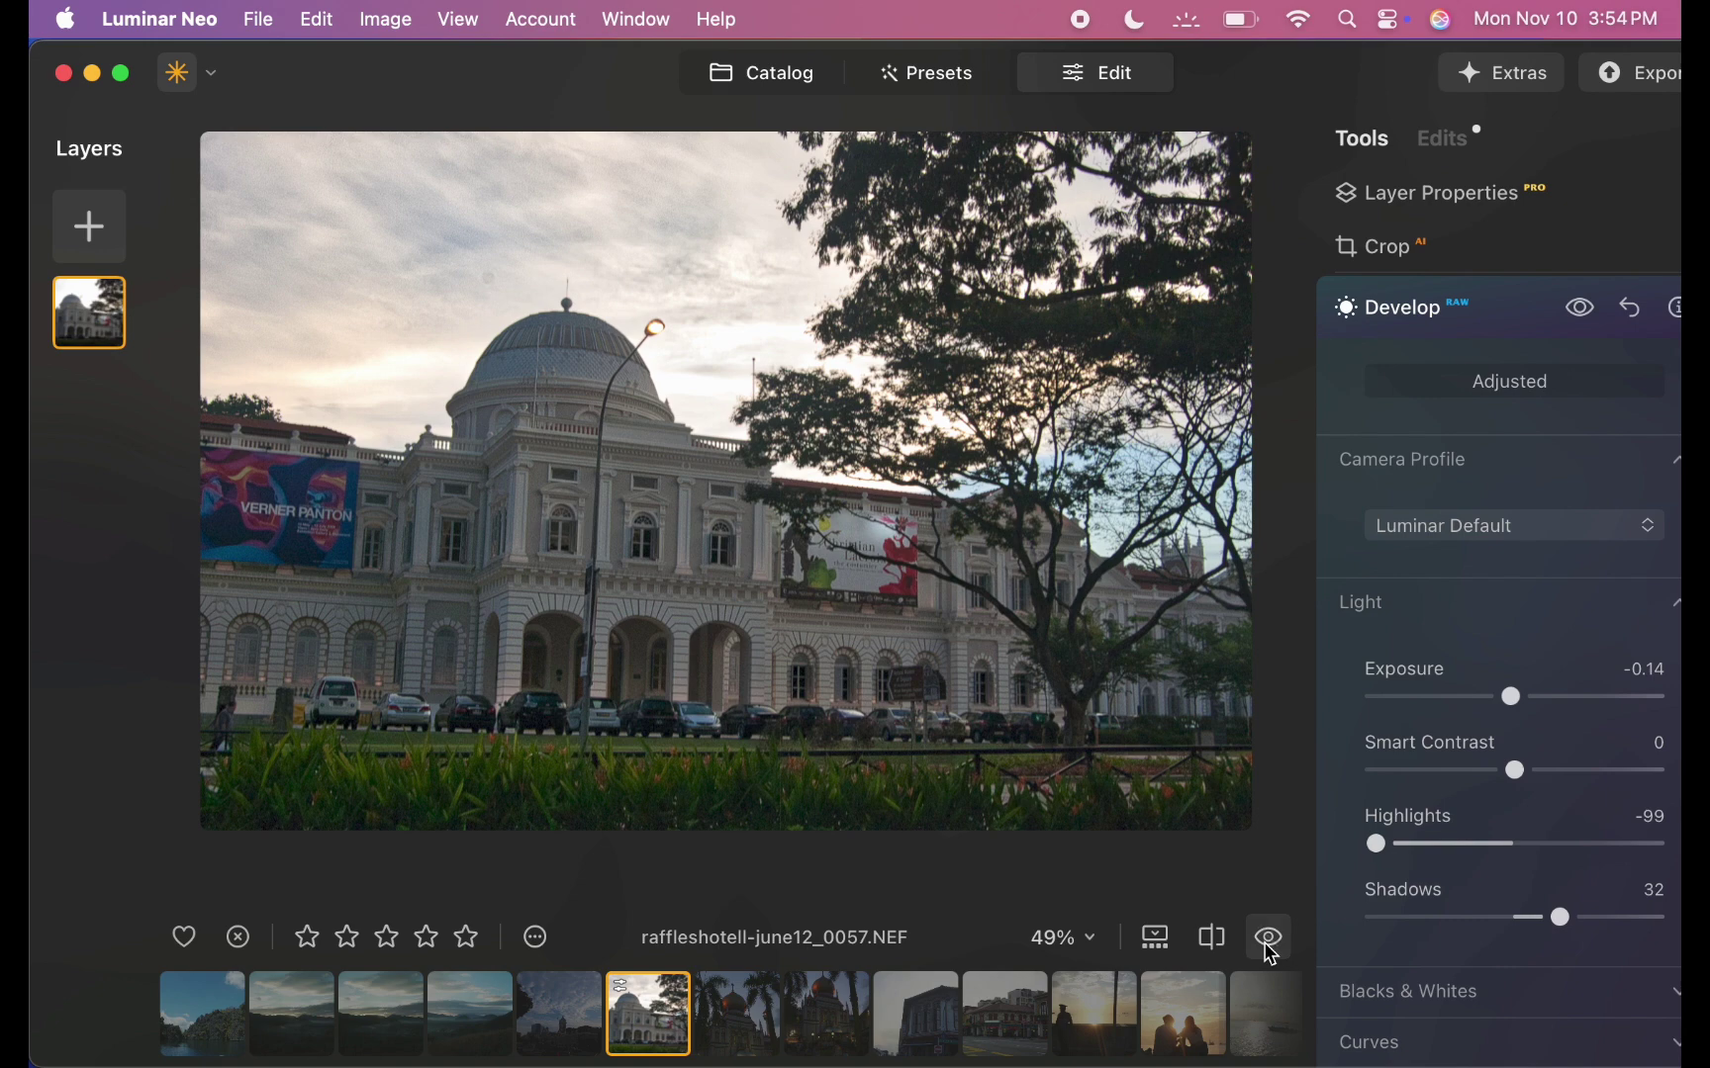
{"action": "scroll", "coordinate": [1411, 416], "scroll_direction": "up", "scroll_amount": 6}
In Enhance, set Sky Enhancer to 37 and Accent to 14 on the museum photo
{"action": "left_click", "coordinate": [1406, 381]}
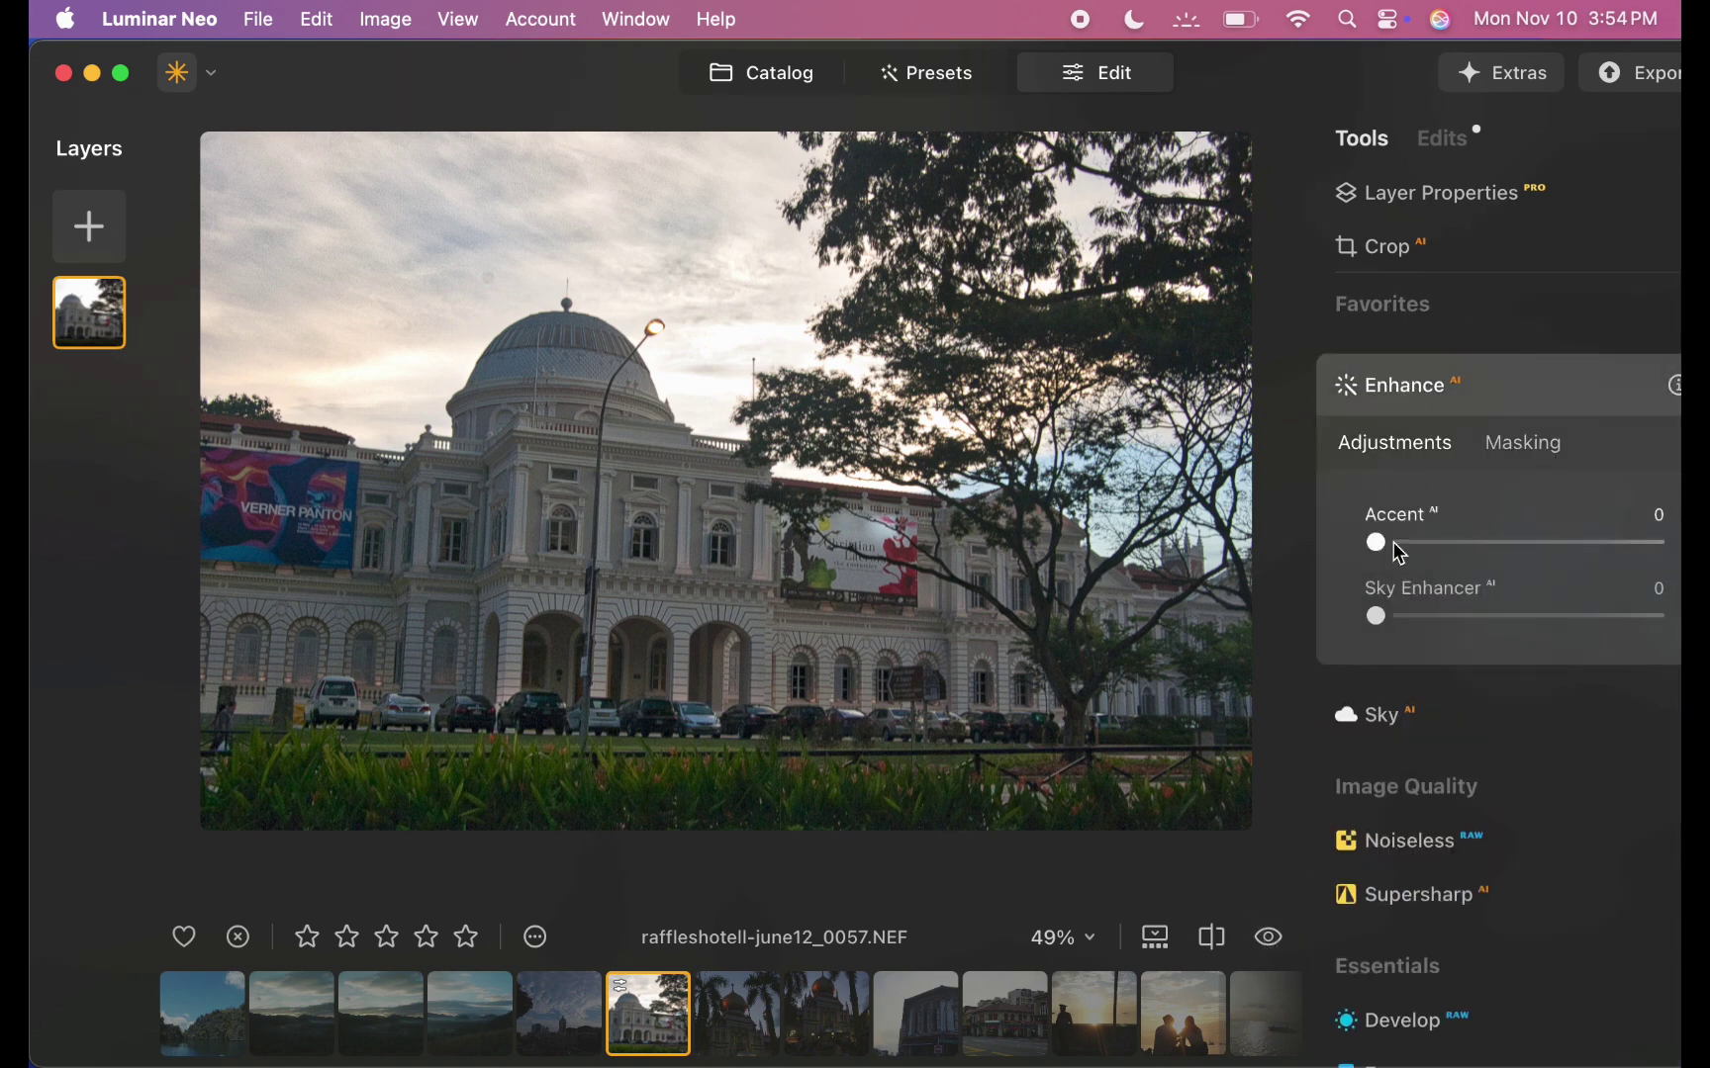
{"action": "left_click_drag", "start_coordinate": [1375, 616], "coordinate": [1481, 617]}
{"action": "left_click_drag", "start_coordinate": [1375, 542], "coordinate": [1425, 565]}
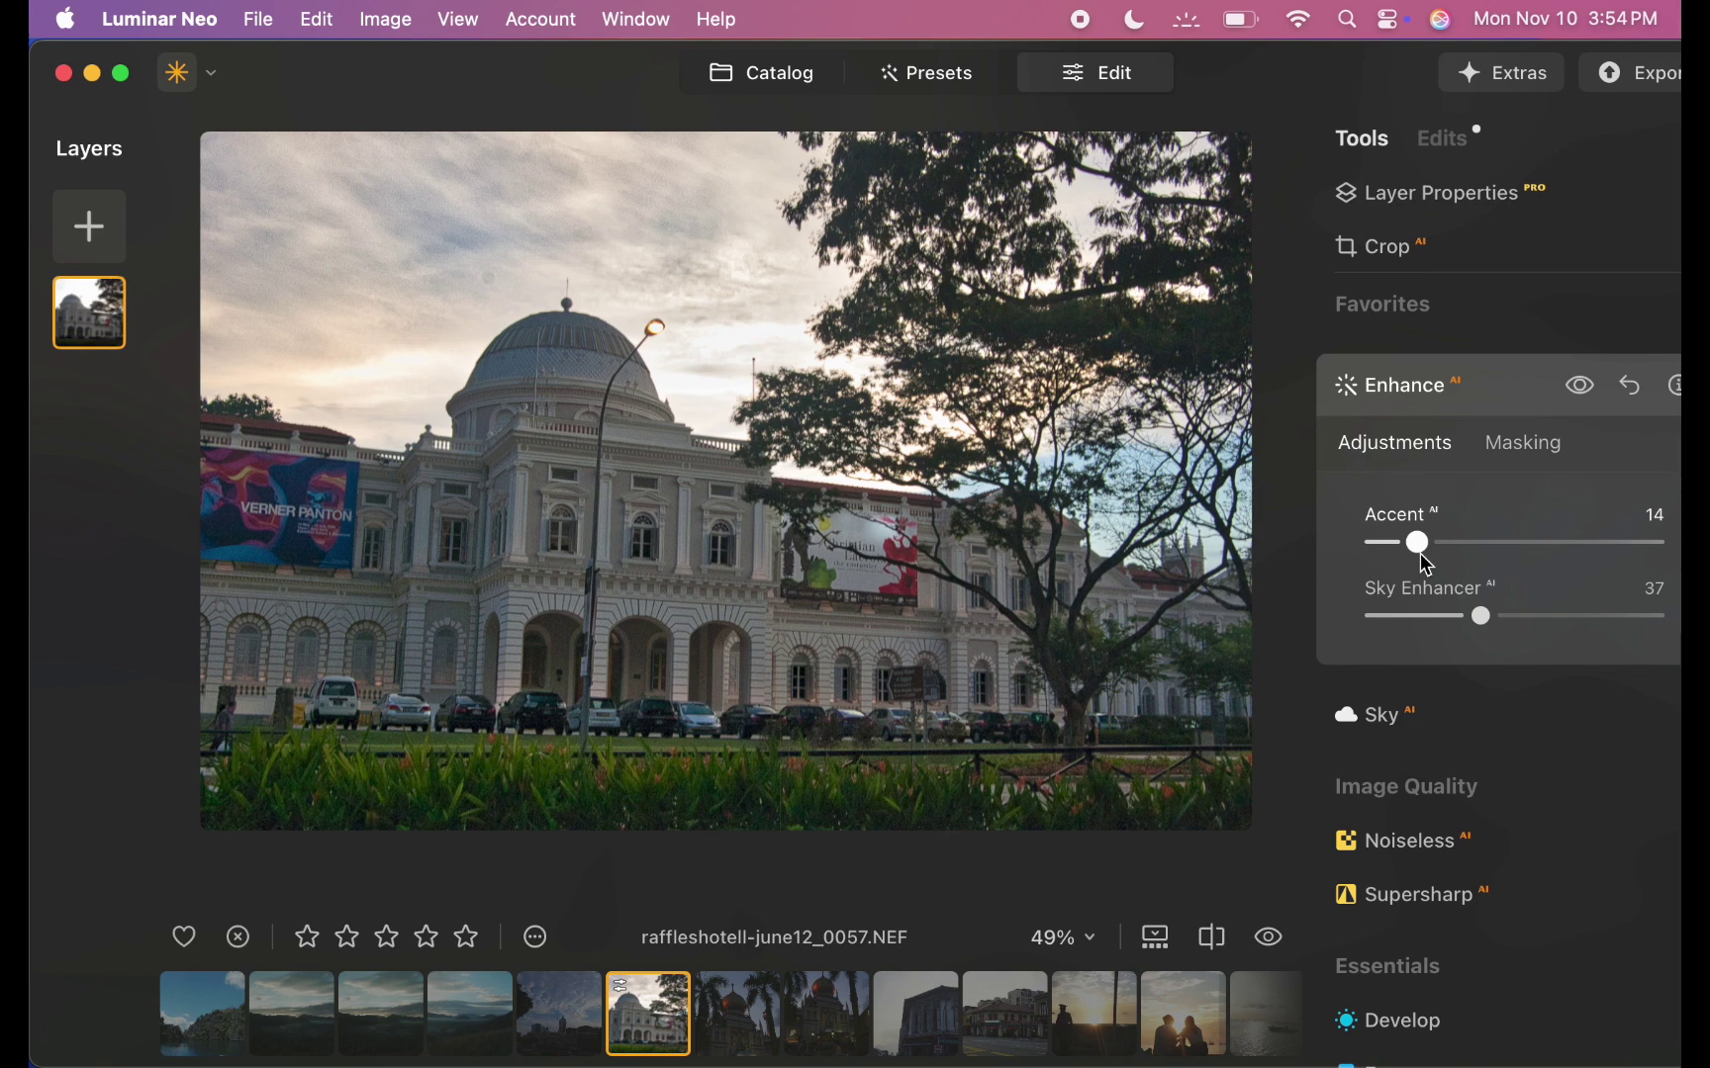
Back in the grid, copy the edited museum photo's adjustments
{"action": "left_click", "coordinate": [787, 80]}
{"action": "right_click", "coordinate": [879, 710]}
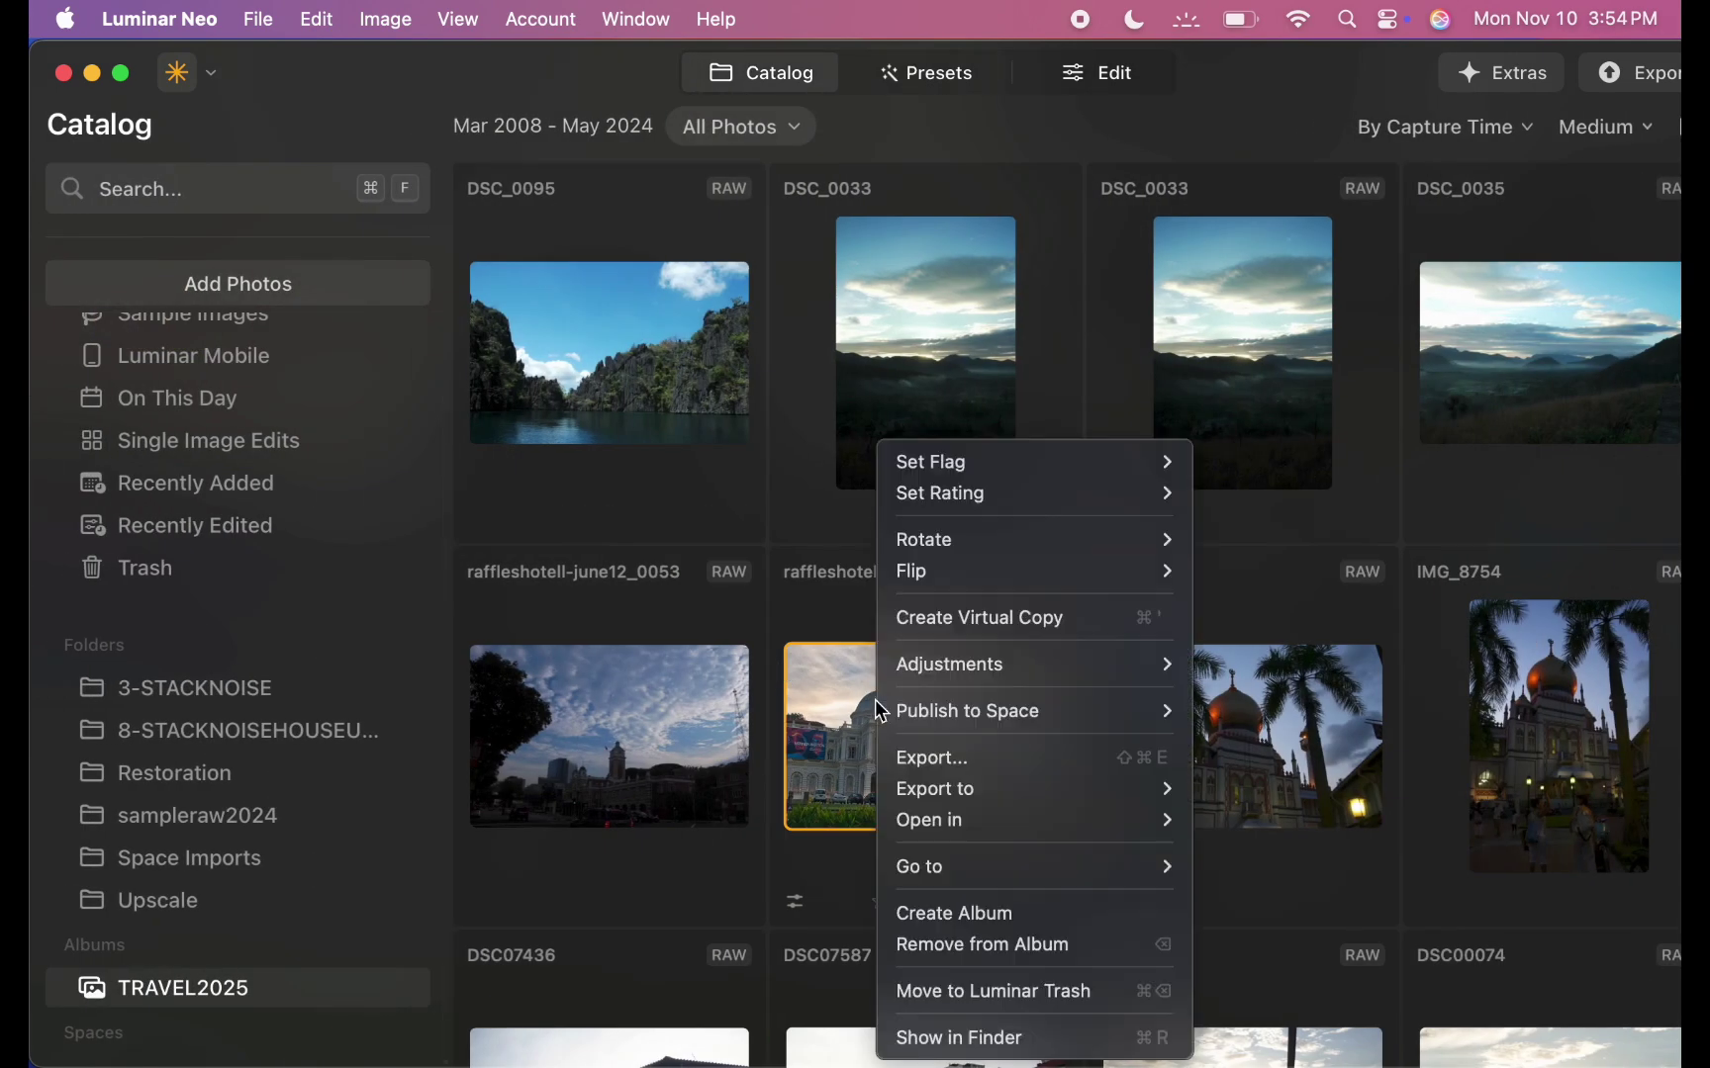
{"action": "mouse_move", "coordinate": [934, 668]}
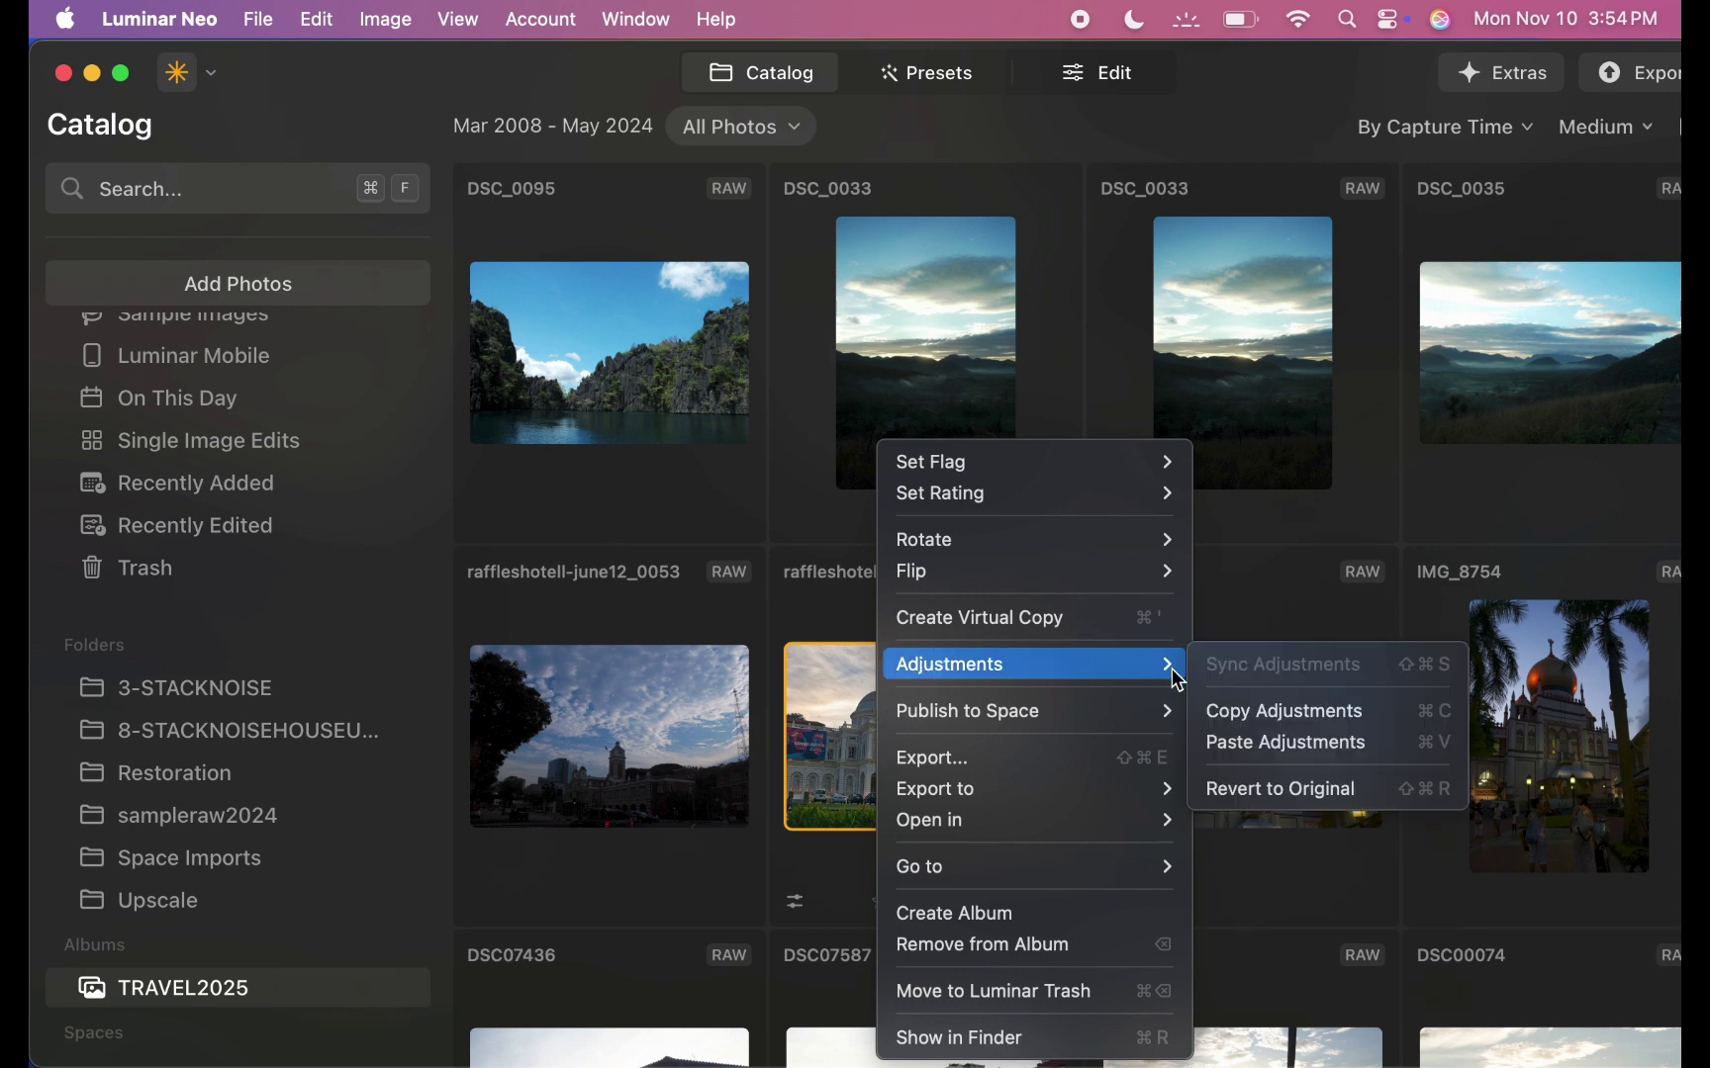
{"action": "left_click", "coordinate": [1209, 709]}
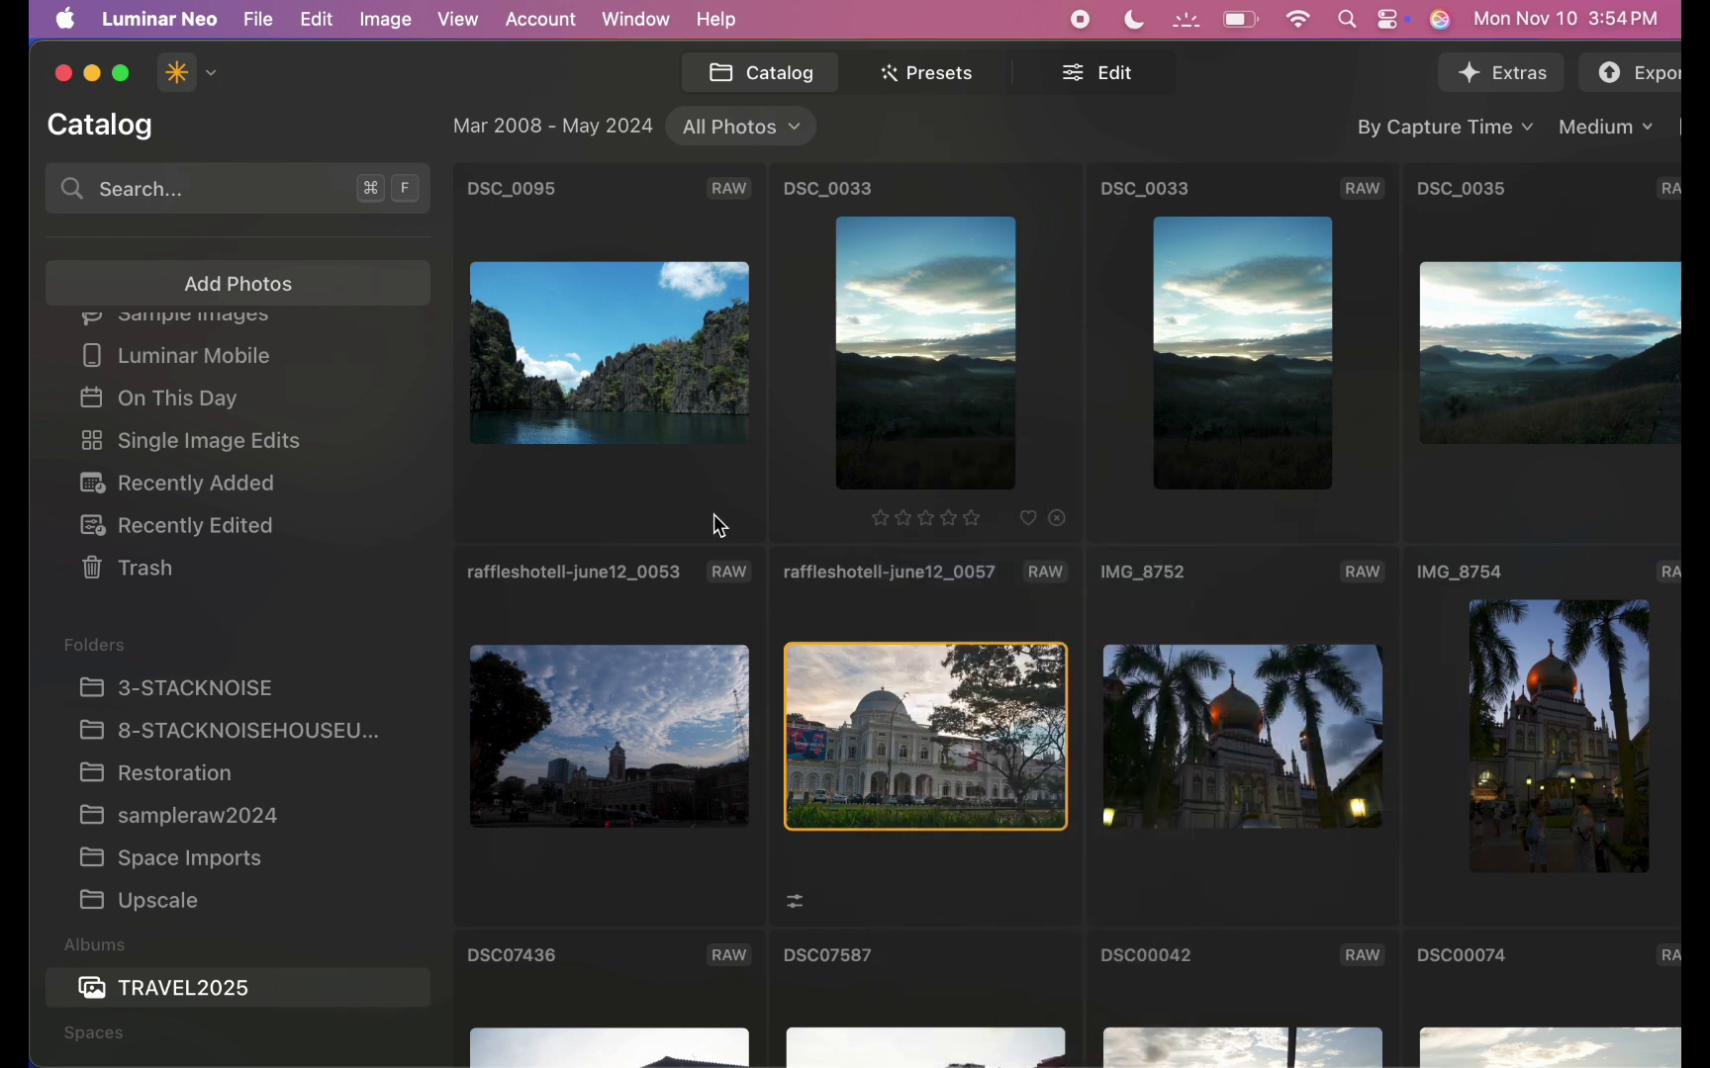
Select all 21 TRAVEL2025 photos, paste the adjustments, and scroll to check the thumbnails
{"action": "left_click", "coordinate": [664, 438]}
{"action": "key", "text": "super+a"}
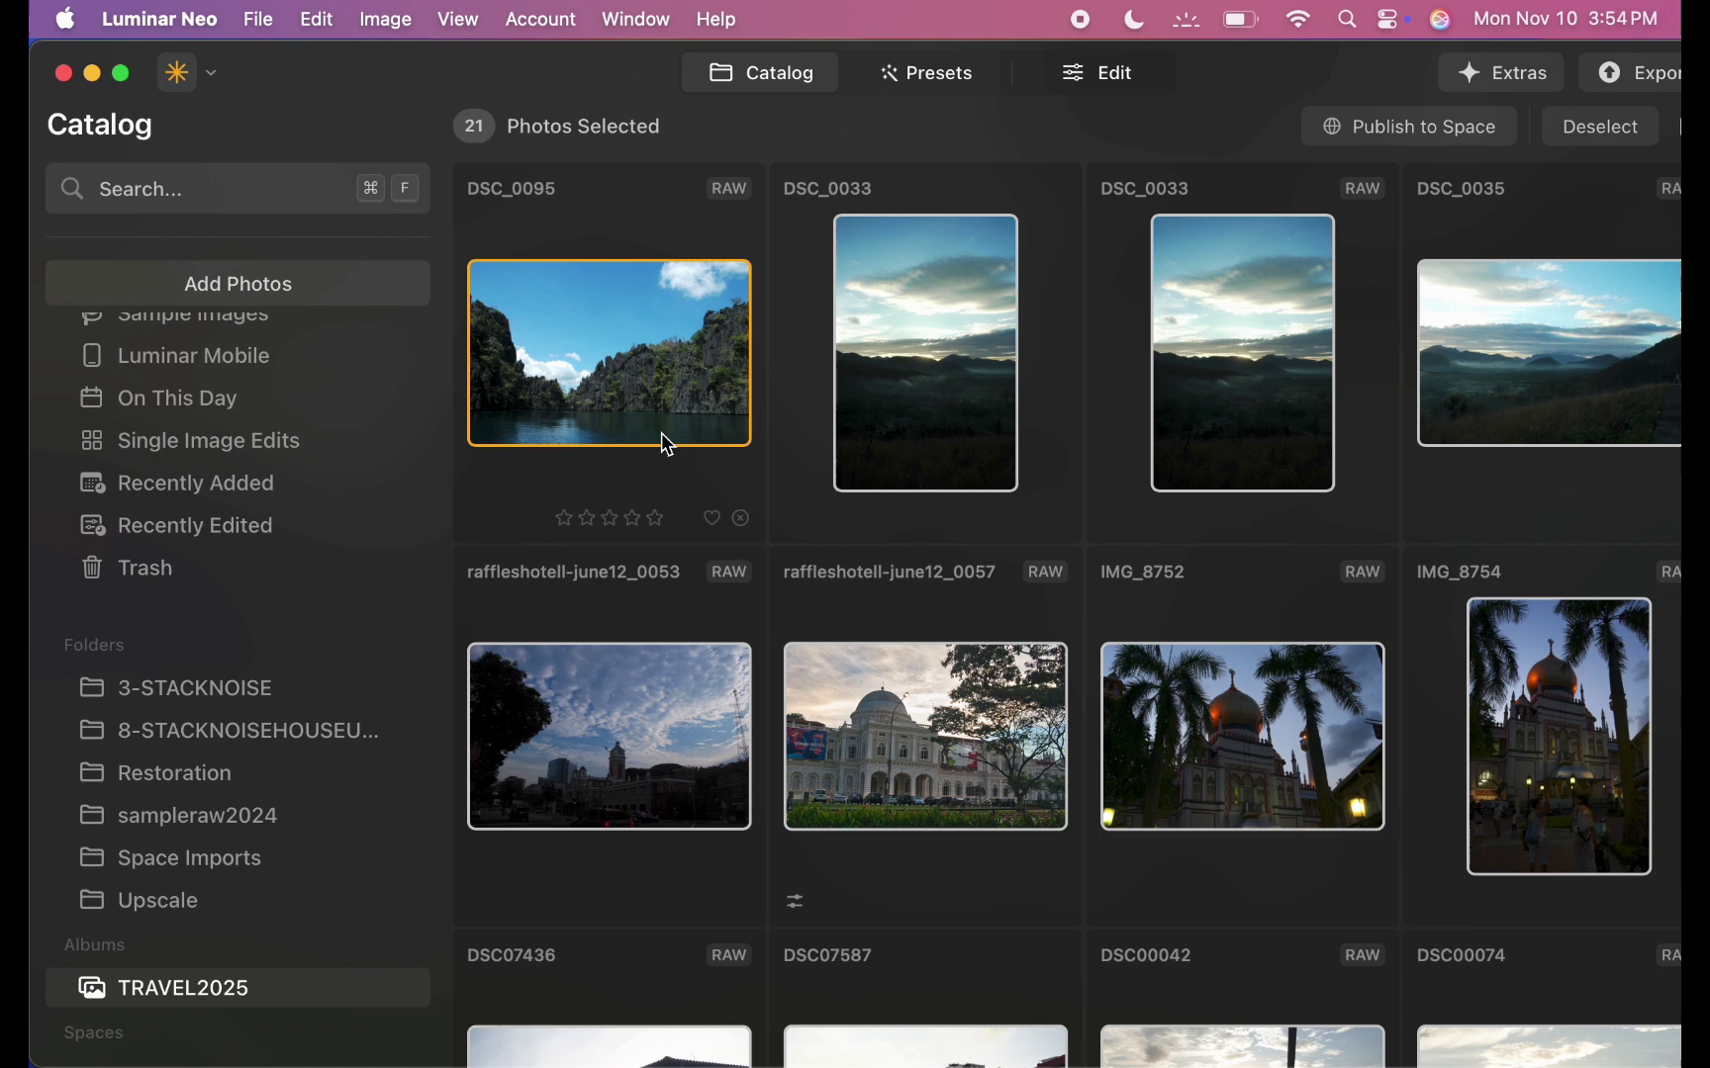
{"action": "right_click", "coordinate": [627, 364]}
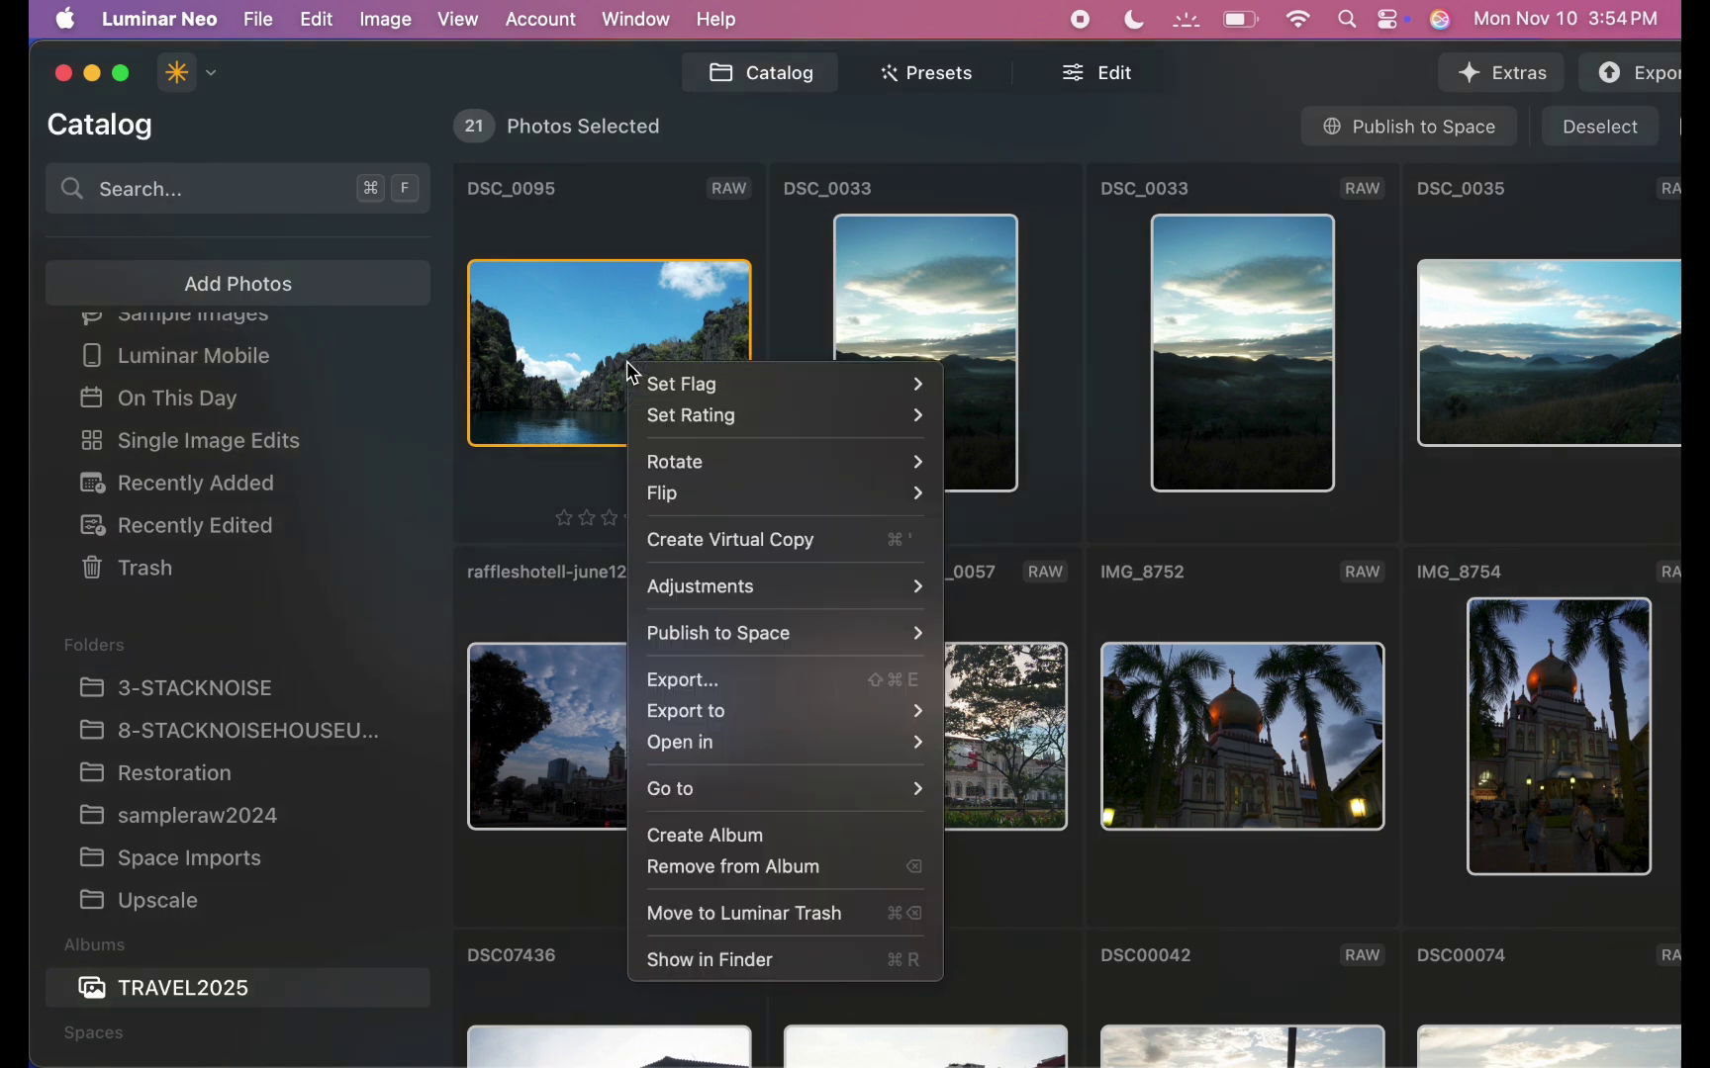
{"action": "mouse_move", "coordinate": [800, 585]}
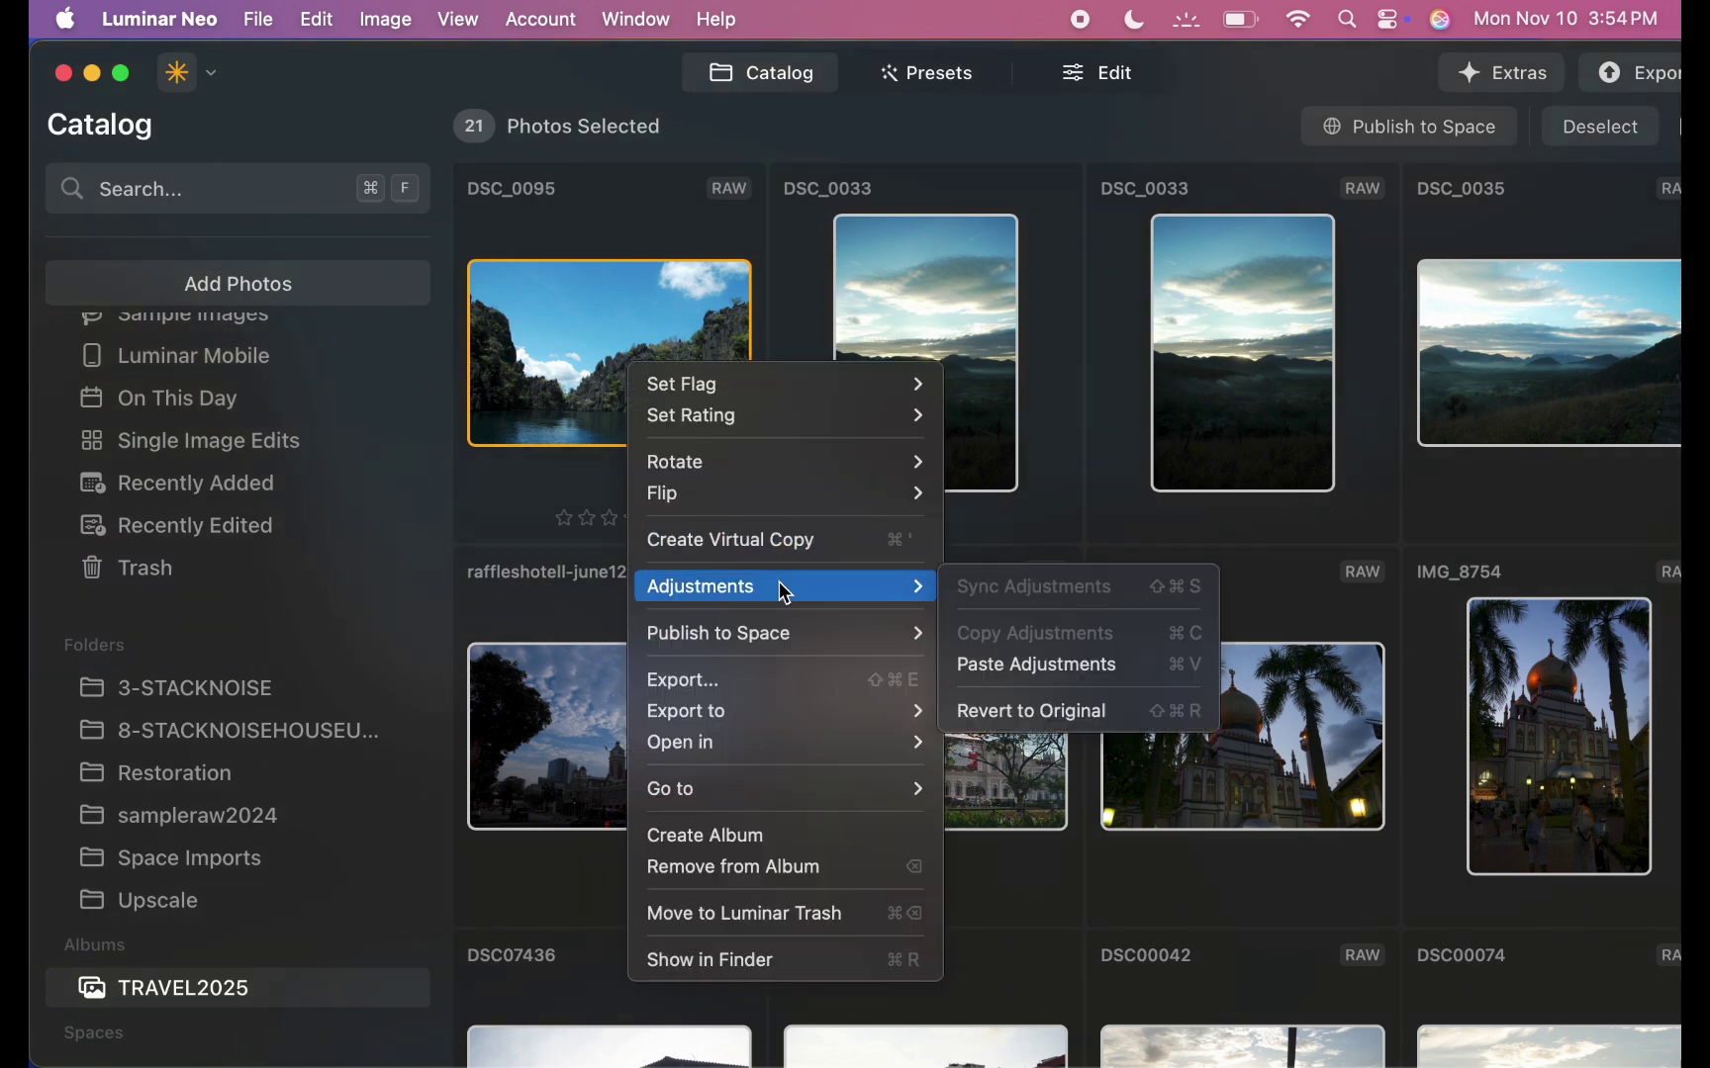
{"action": "left_click", "coordinate": [1019, 673]}
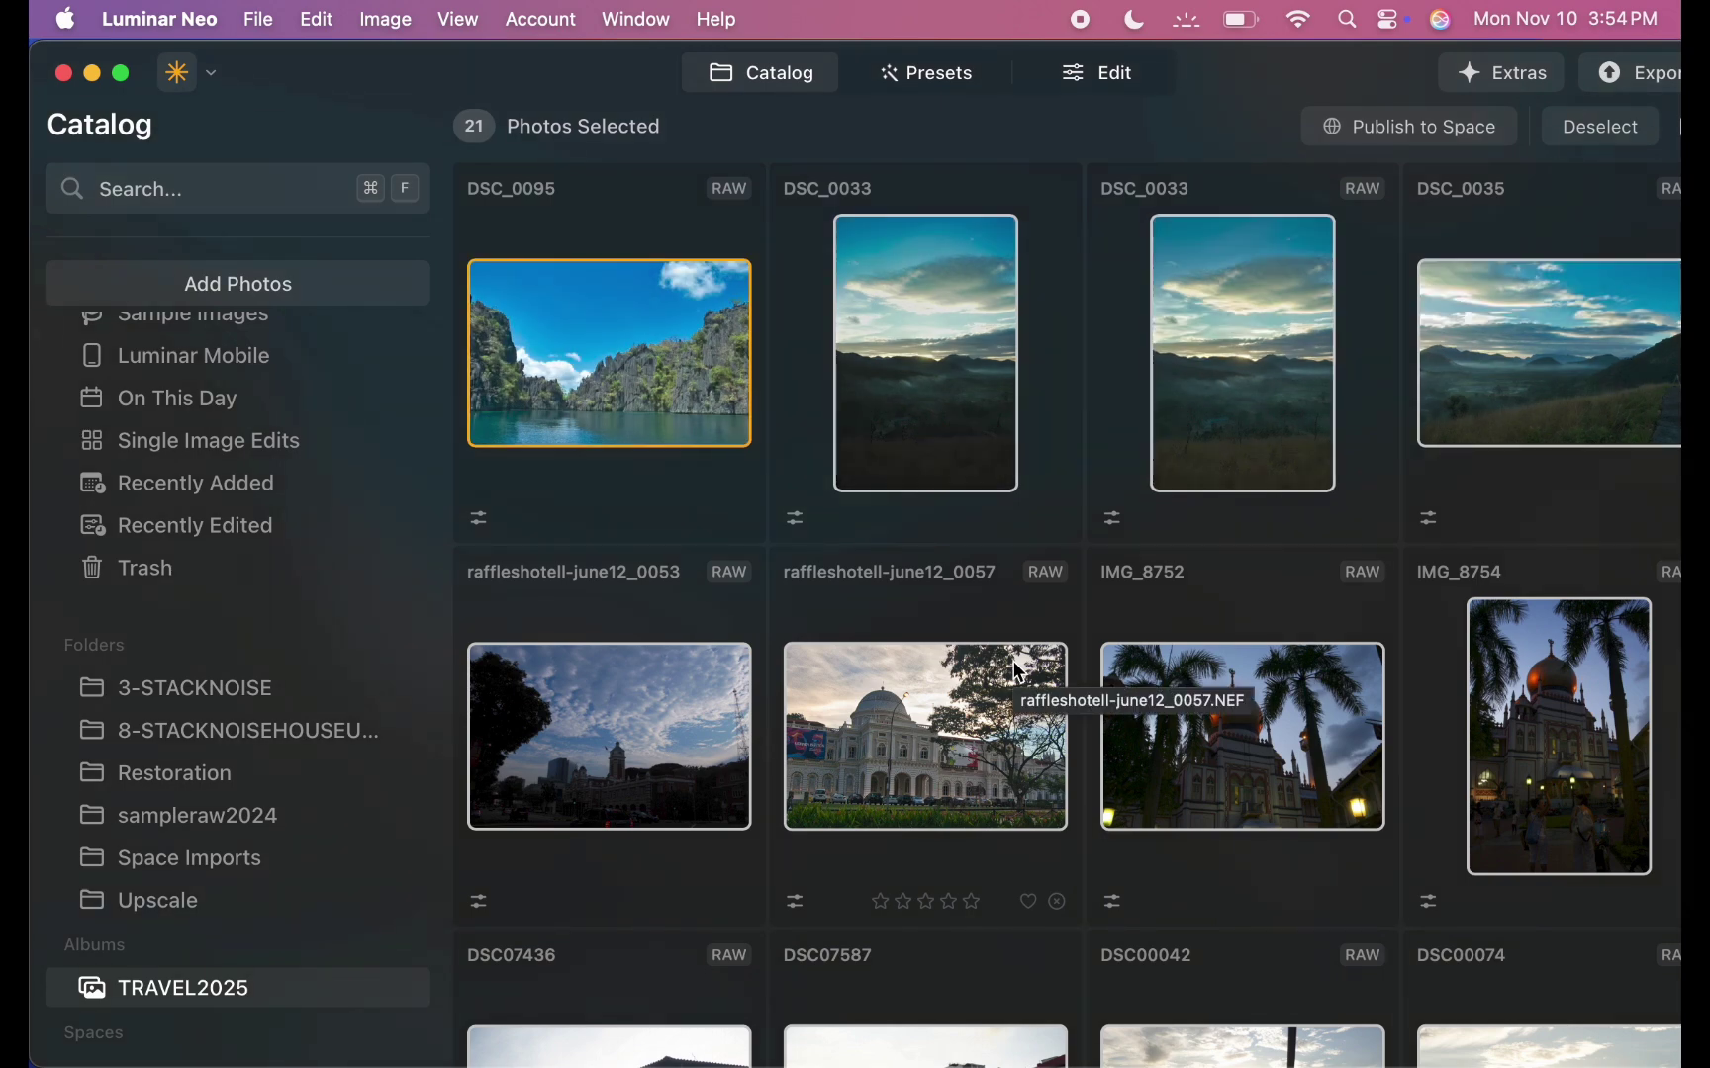
{"action": "scroll", "coordinate": [1298, 483], "scroll_direction": "down", "scroll_amount": 10}
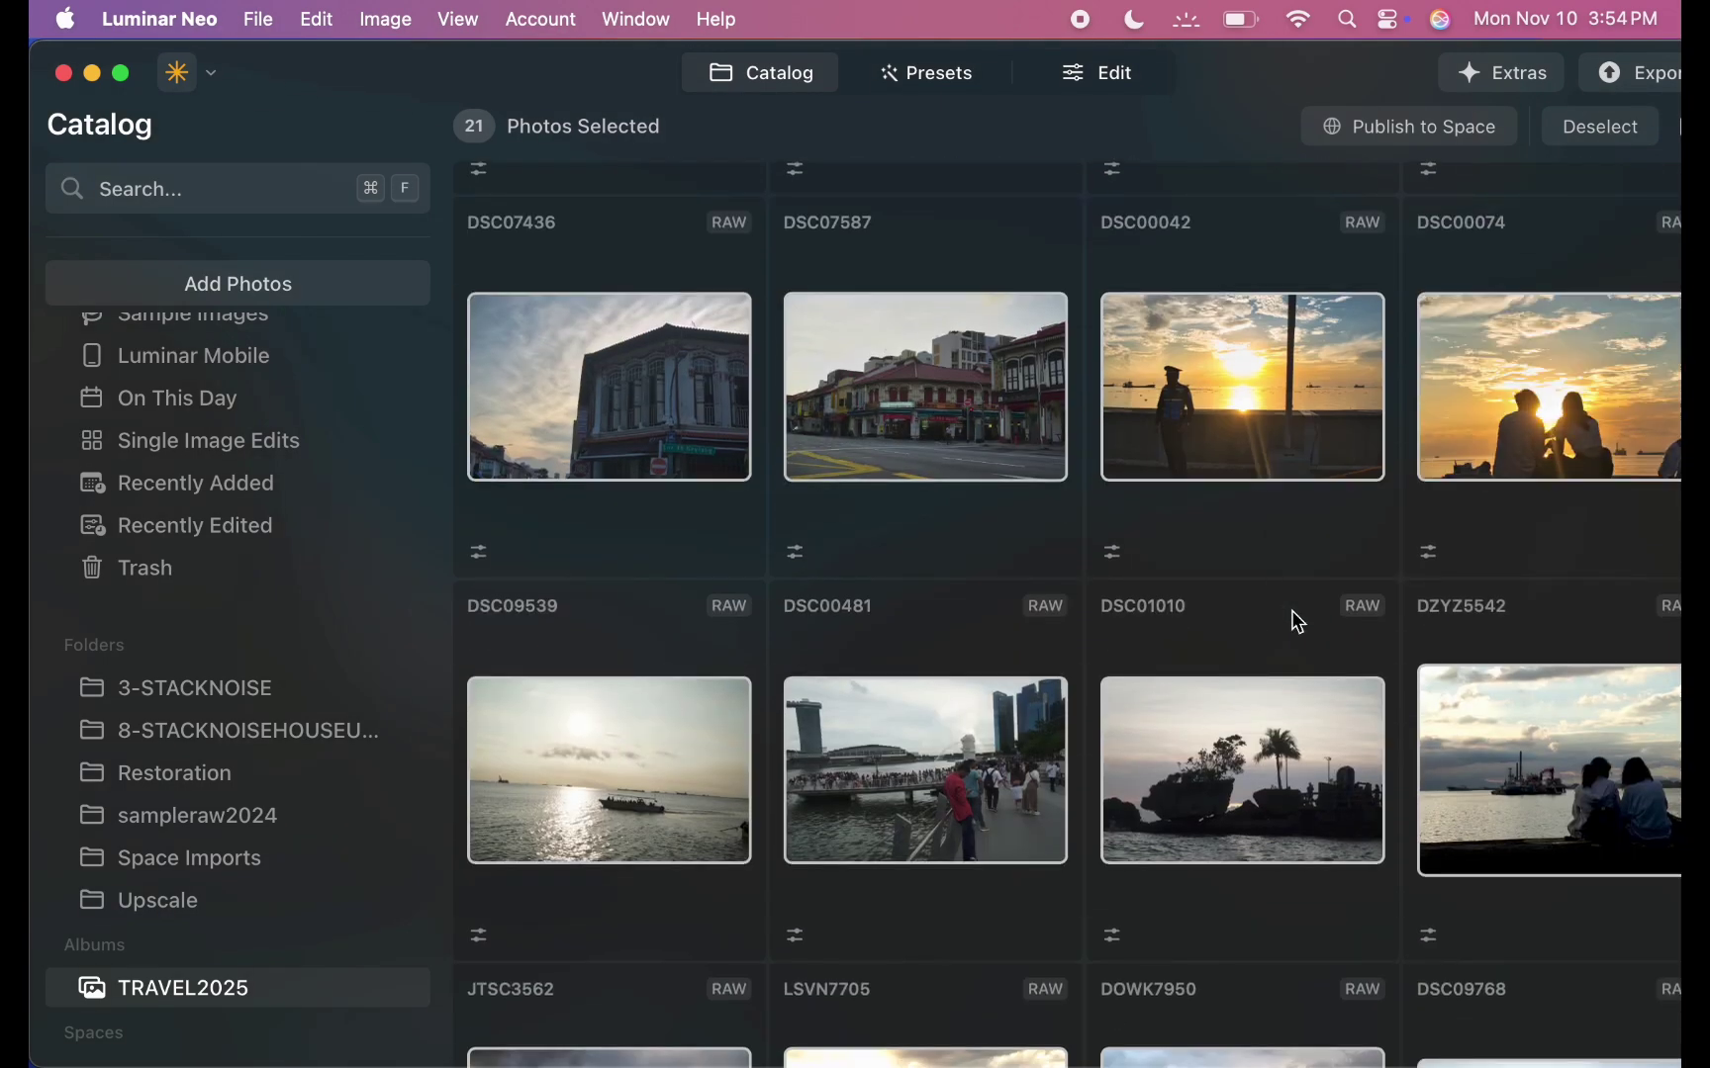
{"action": "scroll", "coordinate": [1290, 619], "scroll_direction": "down", "scroll_amount": 10}
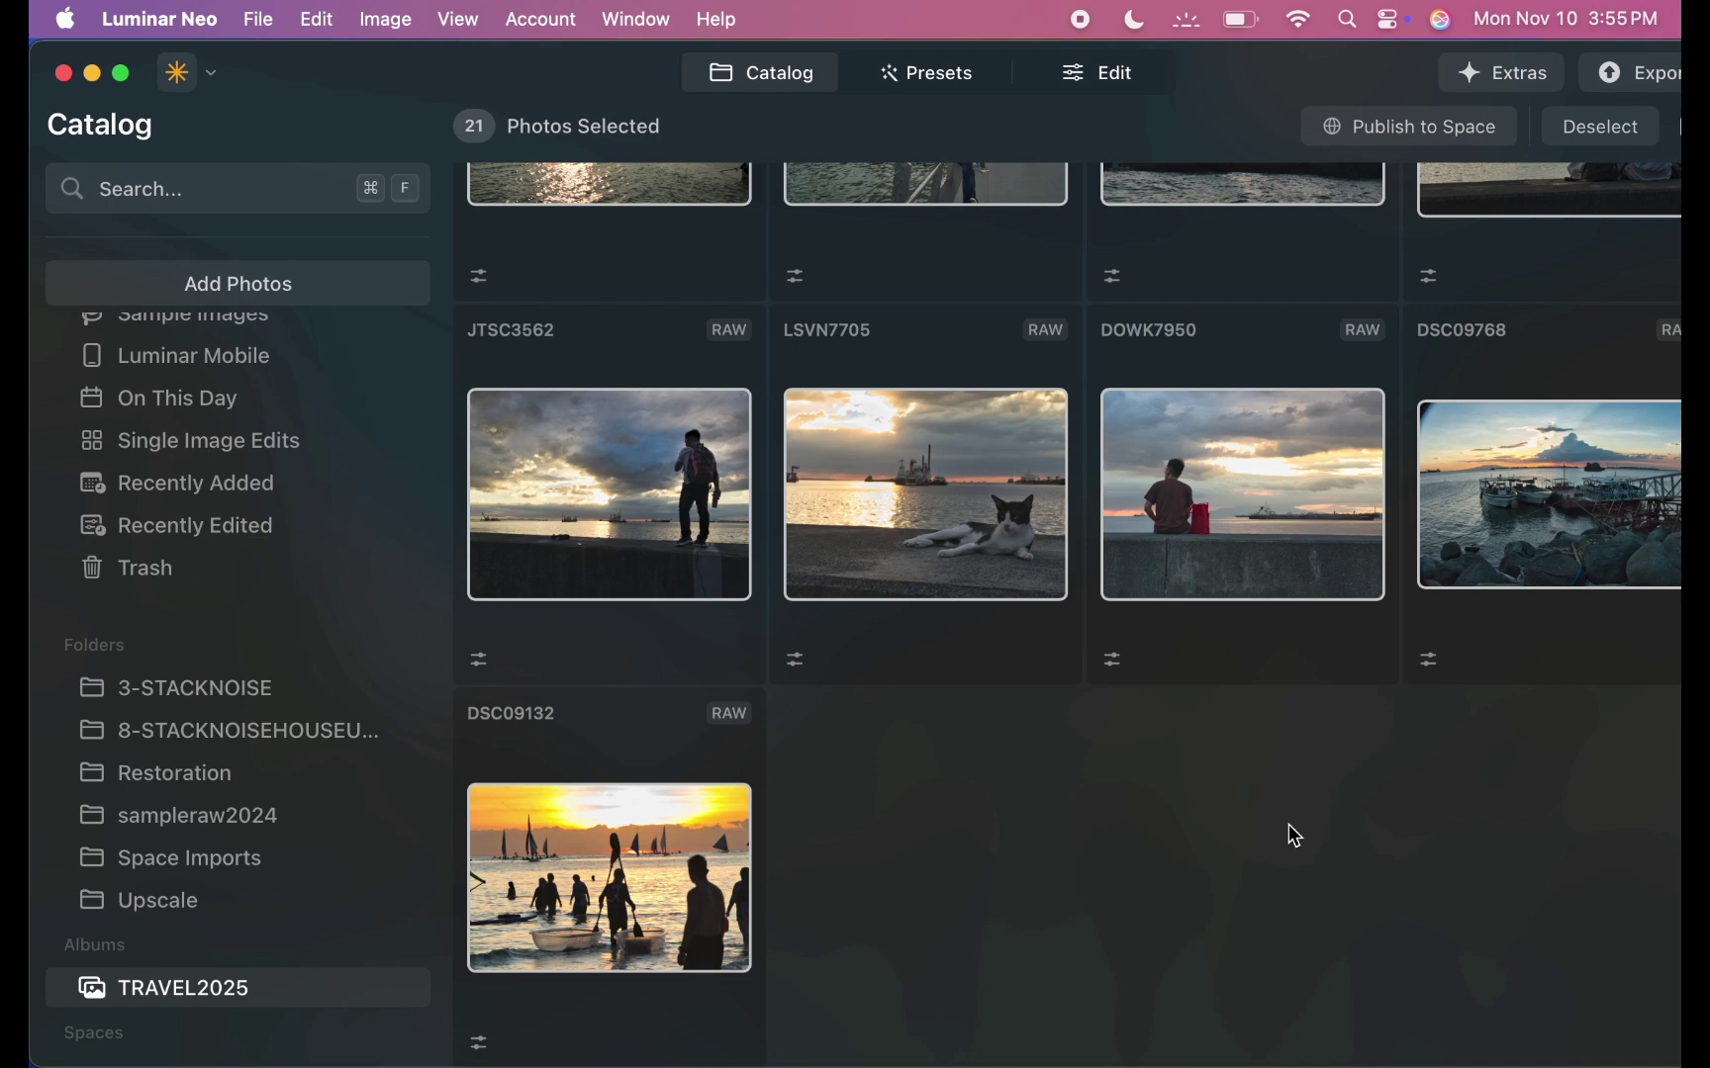
{"action": "scroll", "coordinate": [1240, 573], "scroll_direction": "up", "scroll_amount": 15}
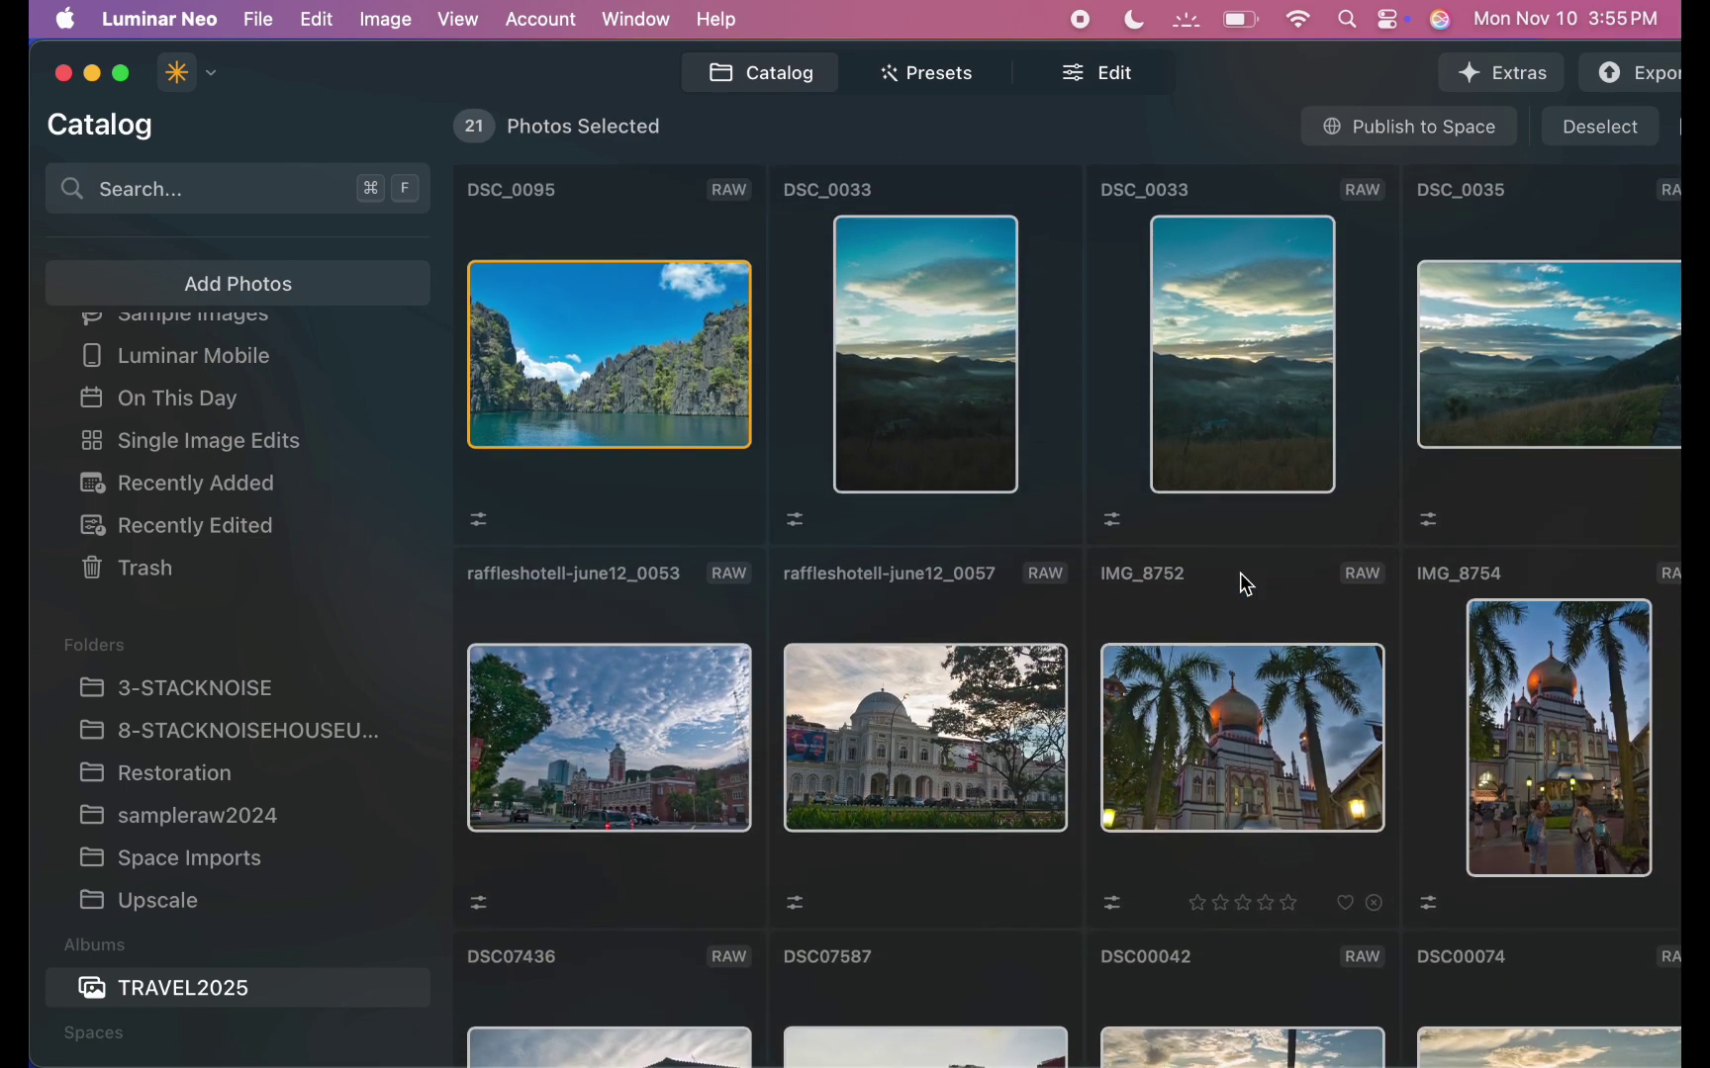
Publish the 21 photos to a new Space titled TRAVEL 2025 and check its sharing options
{"action": "left_click", "coordinate": [1393, 135]}
{"action": "left_click", "coordinate": [1398, 175]}
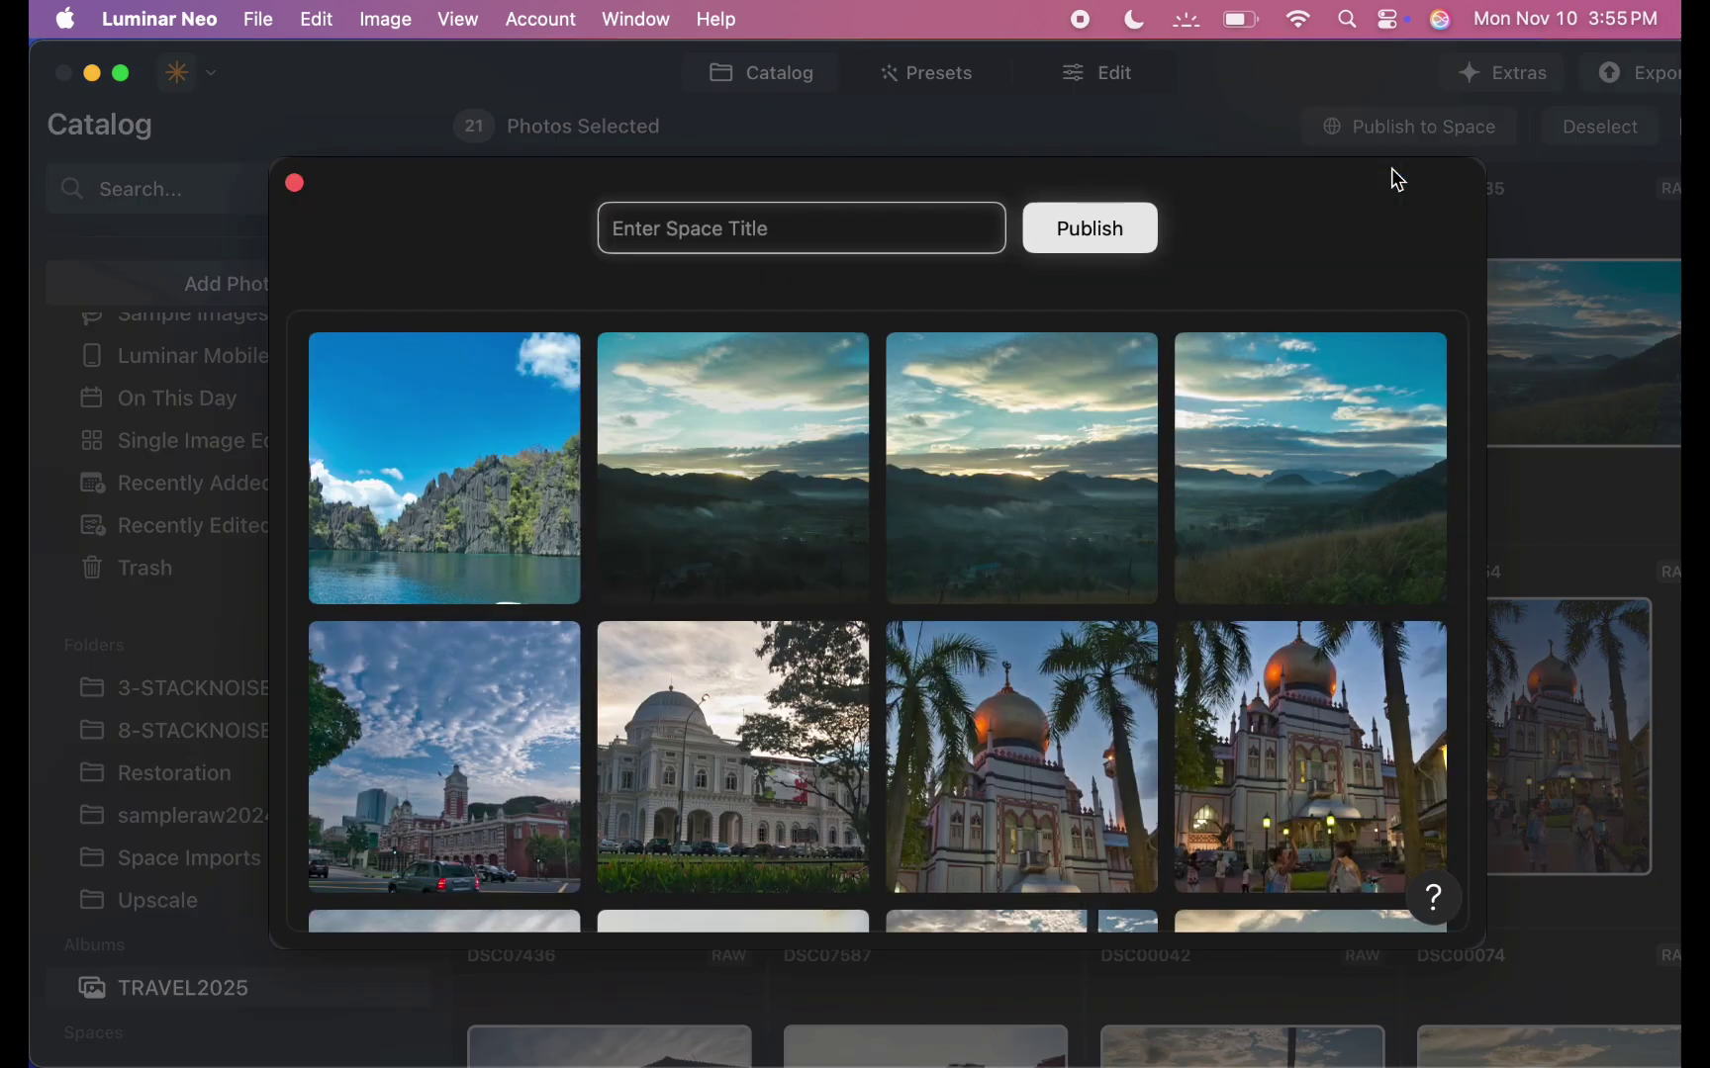
{"action": "type", "text": "TRAVEL 2025"}
{"action": "left_click", "coordinate": [1119, 234]}
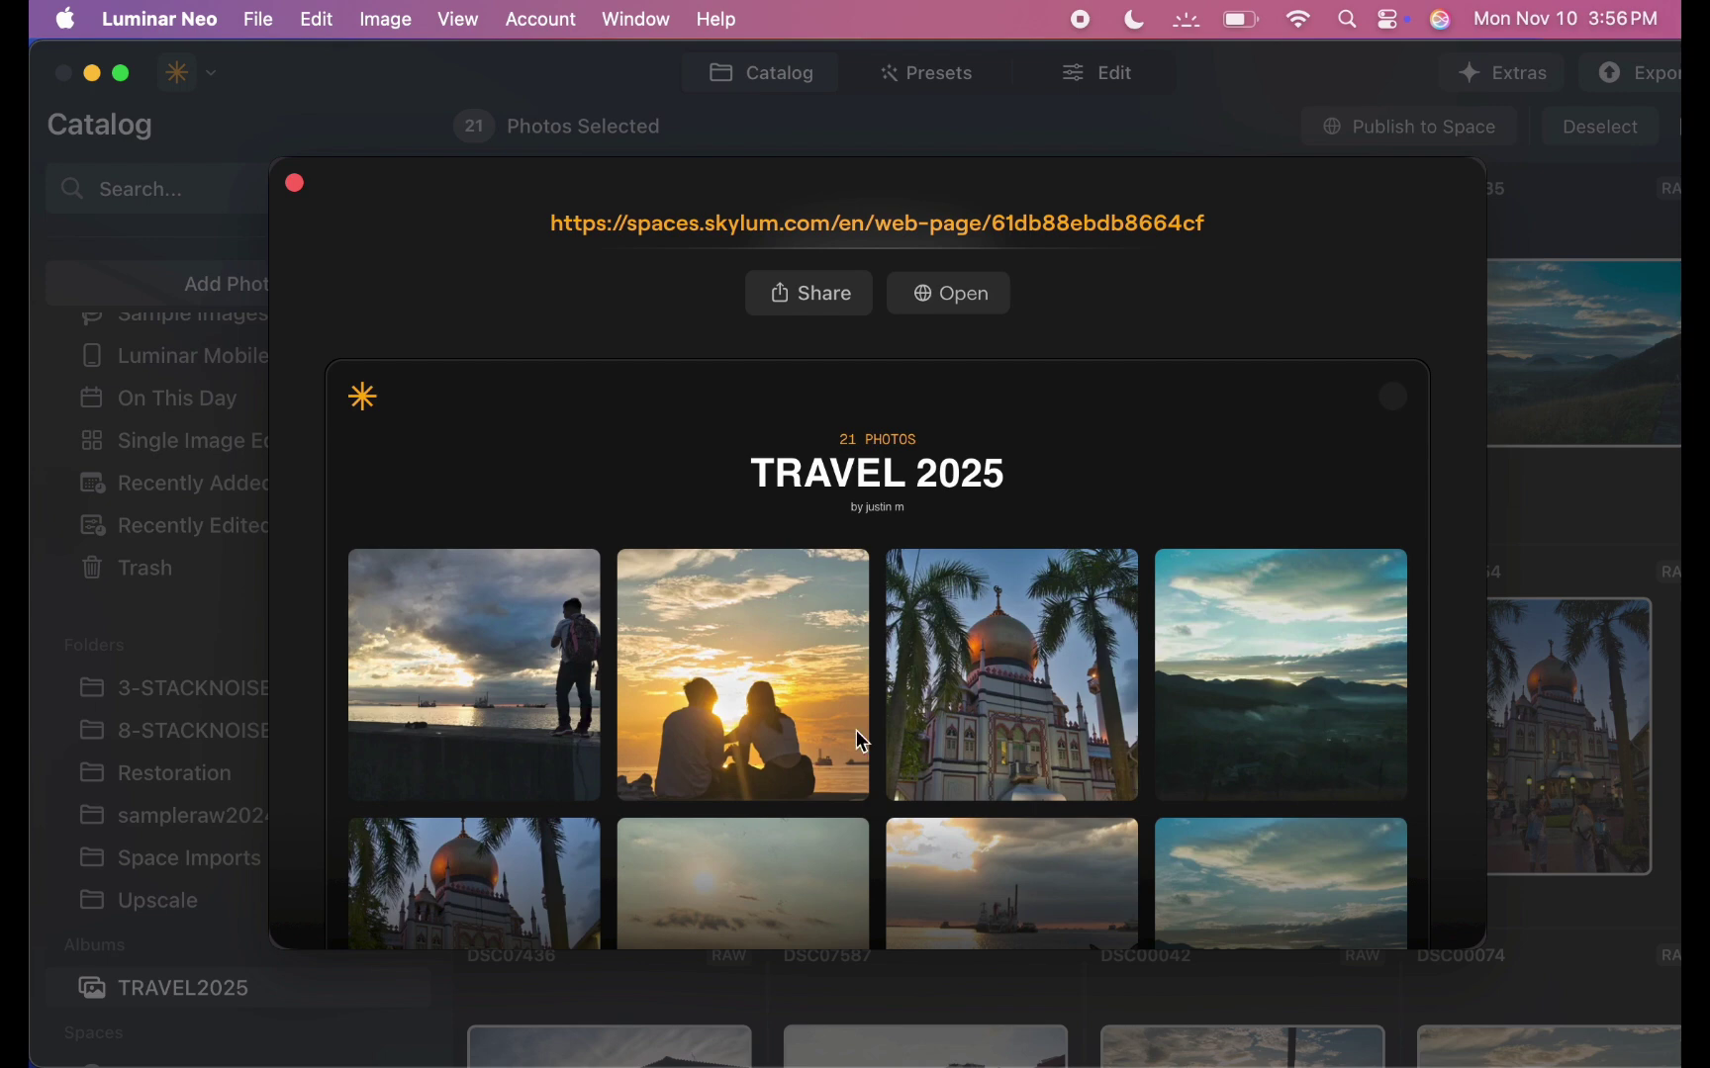
{"action": "left_click", "coordinate": [806, 300]}
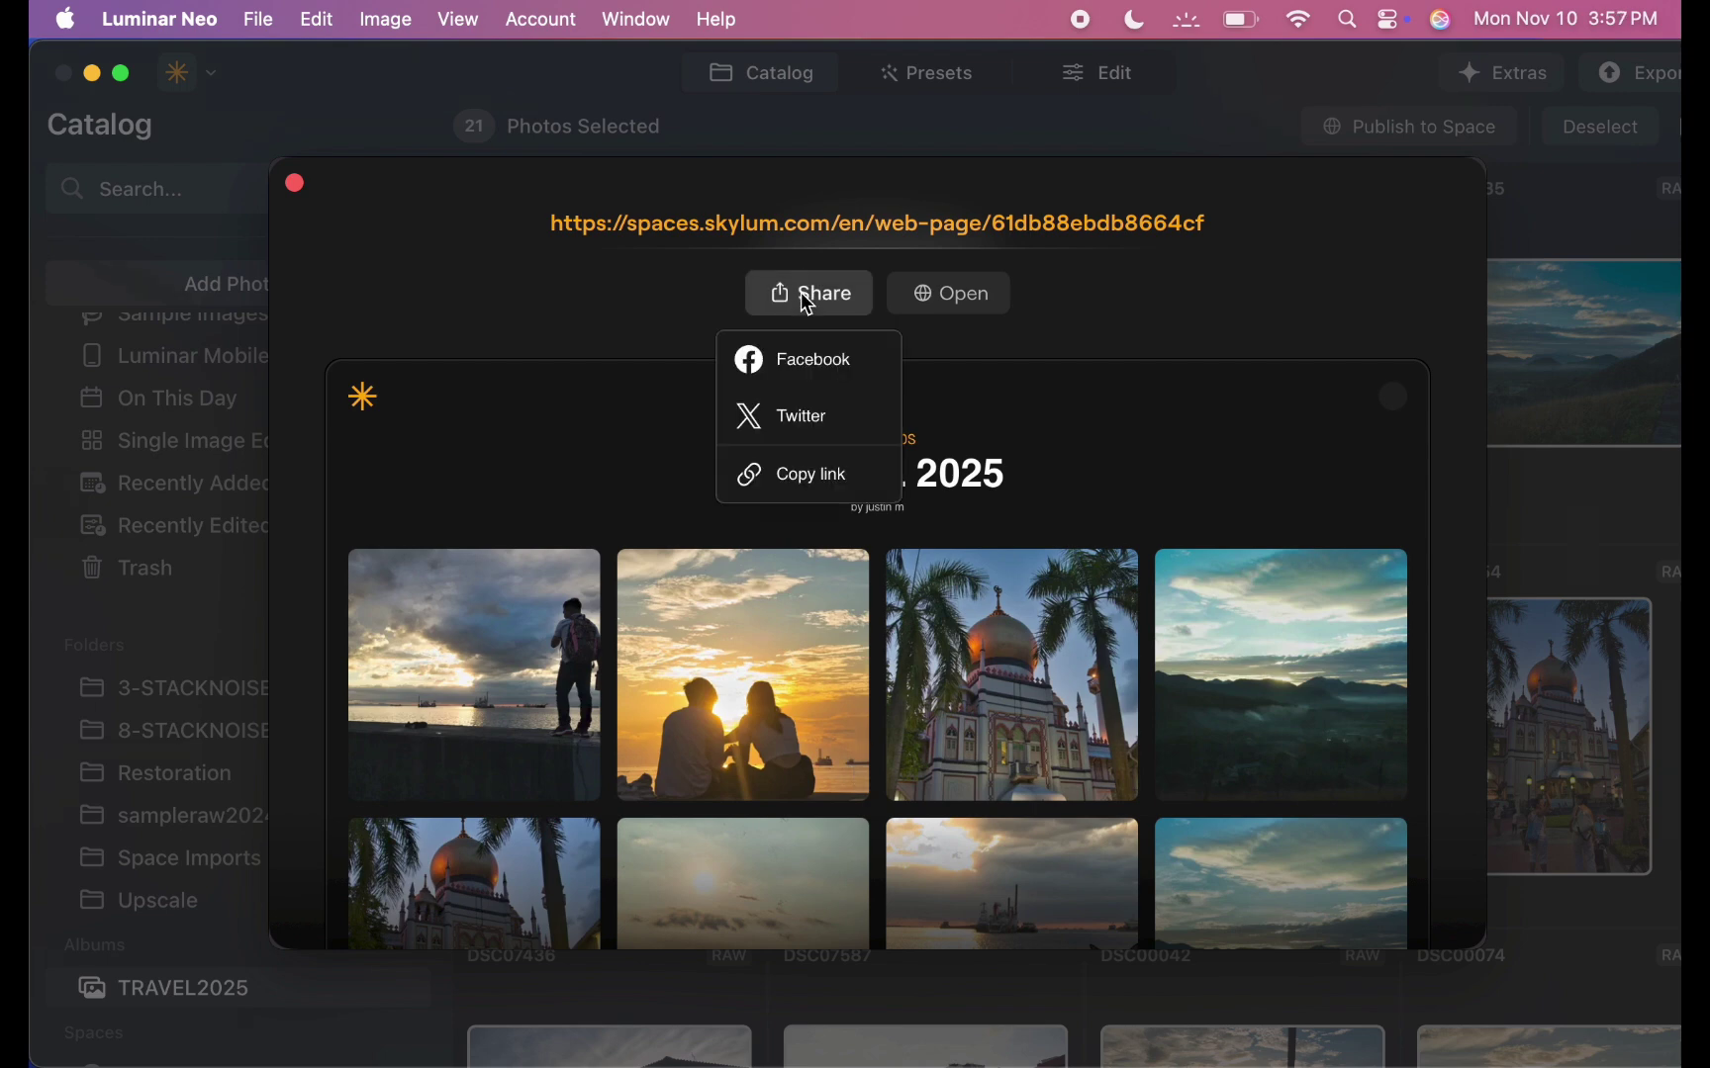
{"action": "left_click", "coordinate": [1044, 371]}
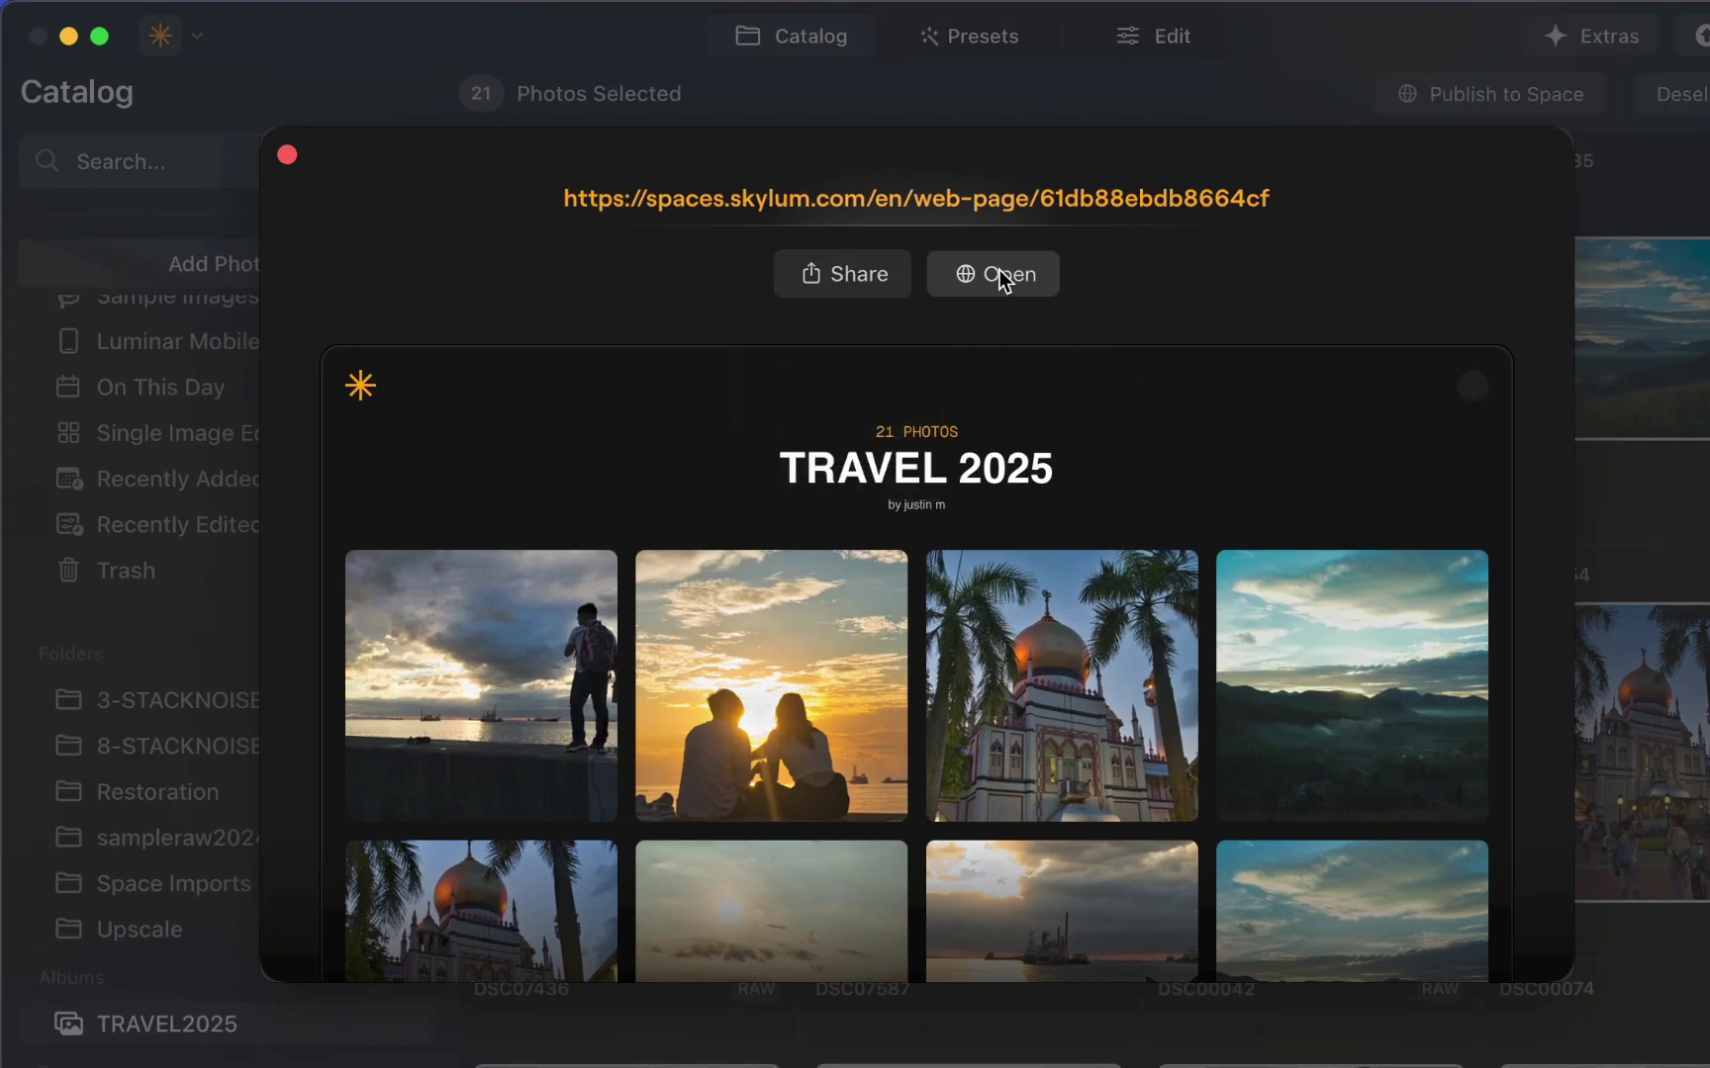
Open the TRAVEL 2025 gallery in the web browser and scroll through it
{"action": "left_click", "coordinate": [995, 274]}
{"action": "scroll", "coordinate": [914, 795], "scroll_direction": "down", "scroll_amount": 10}
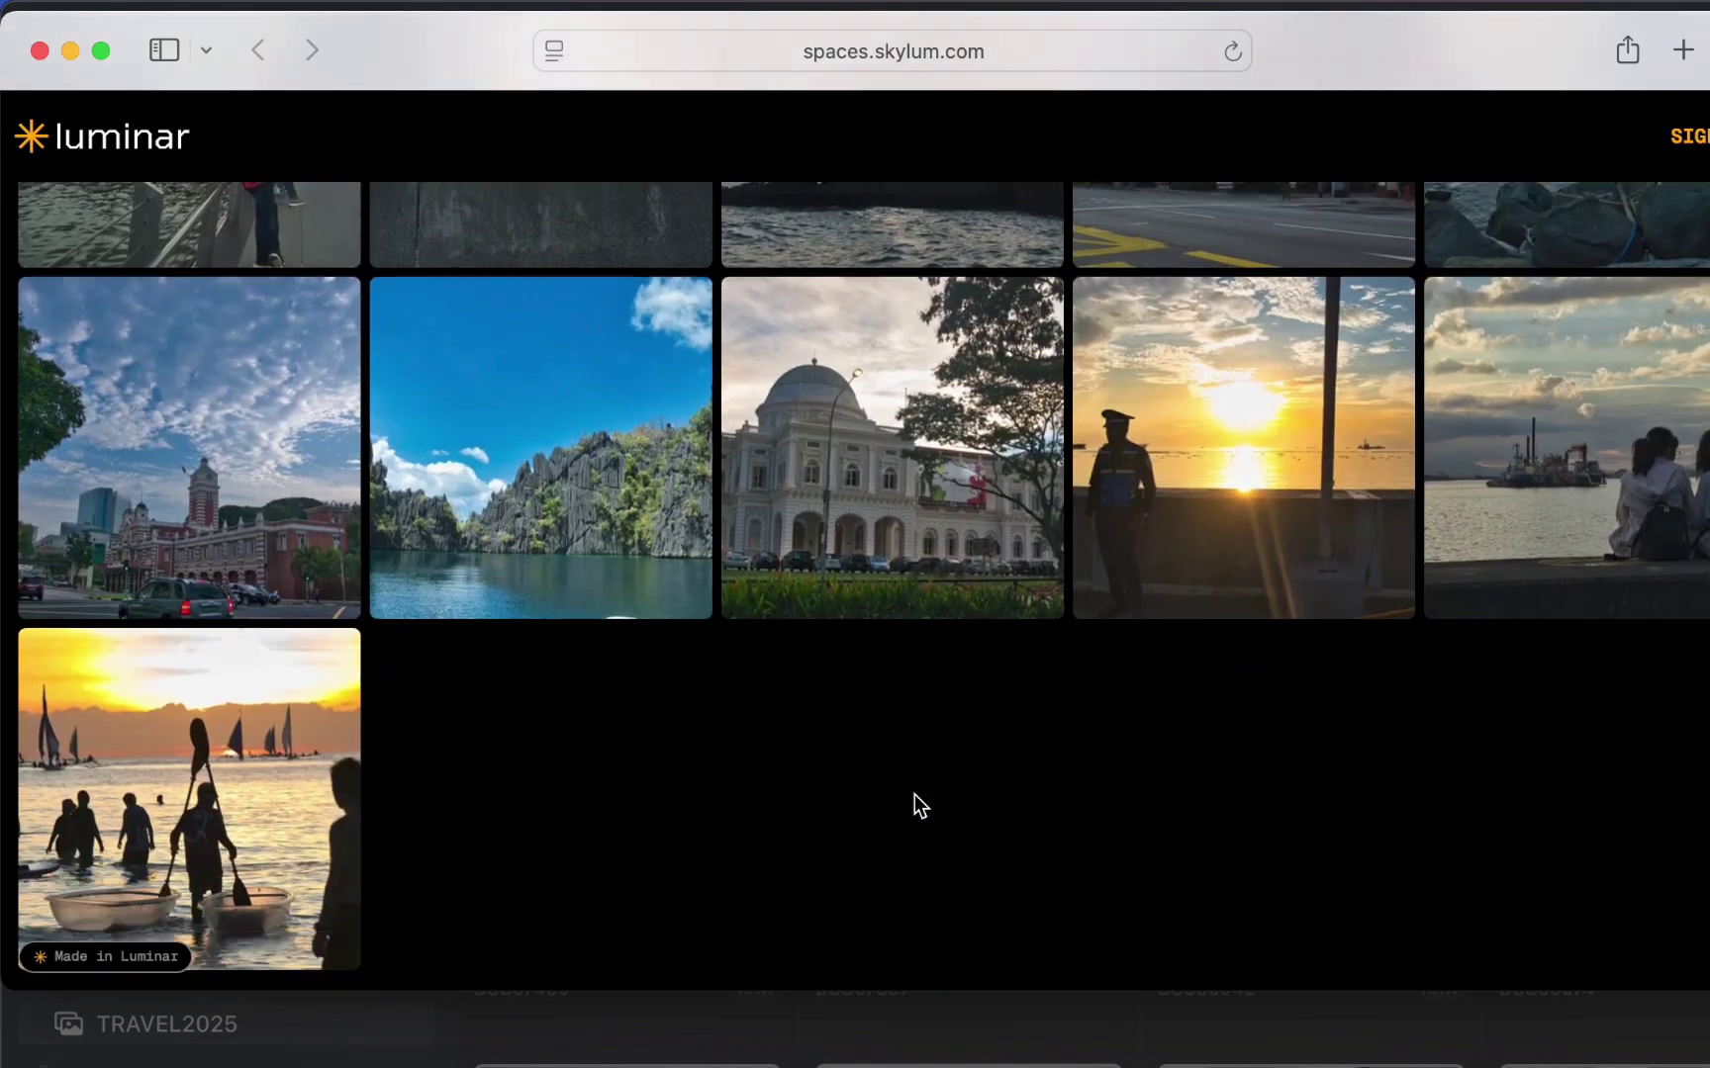
{"action": "scroll", "coordinate": [913, 795], "scroll_direction": "up", "scroll_amount": 15}
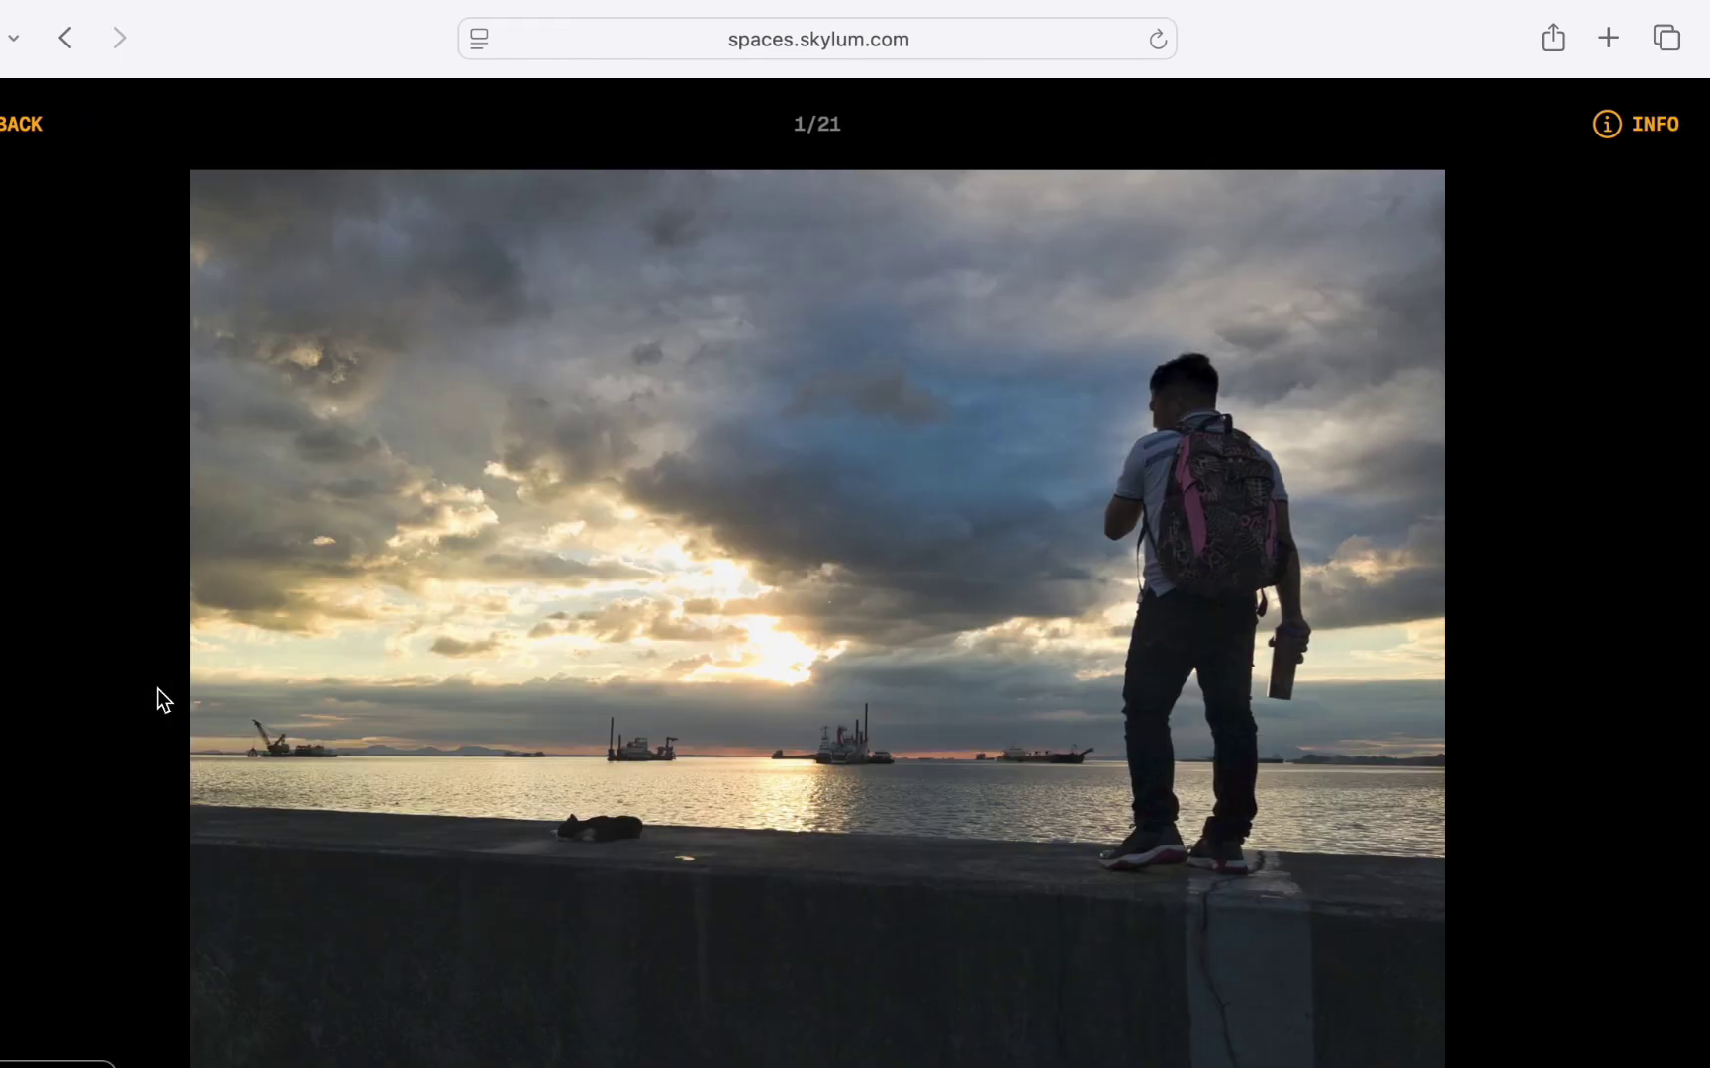
Show then hide the photo's camera INFO, and step through to photo 5 of 21
{"action": "left_click", "coordinate": [1605, 126]}
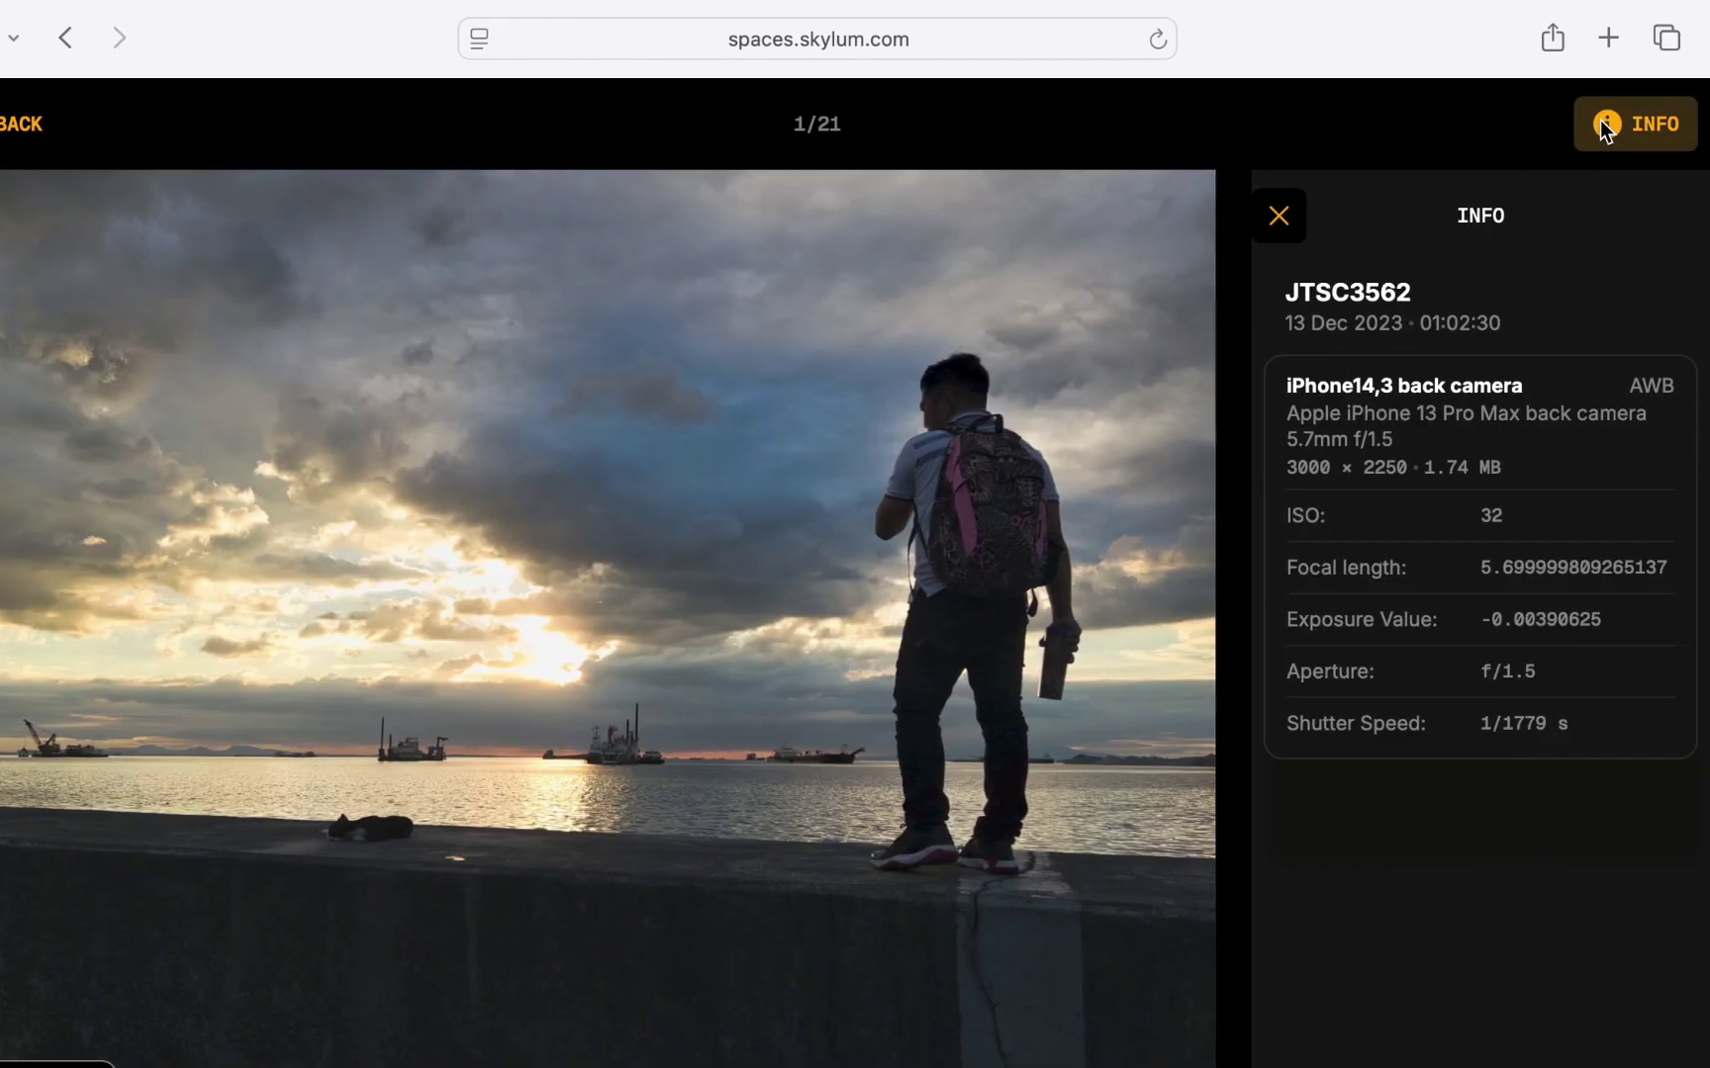
{"action": "left_click", "coordinate": [1608, 124]}
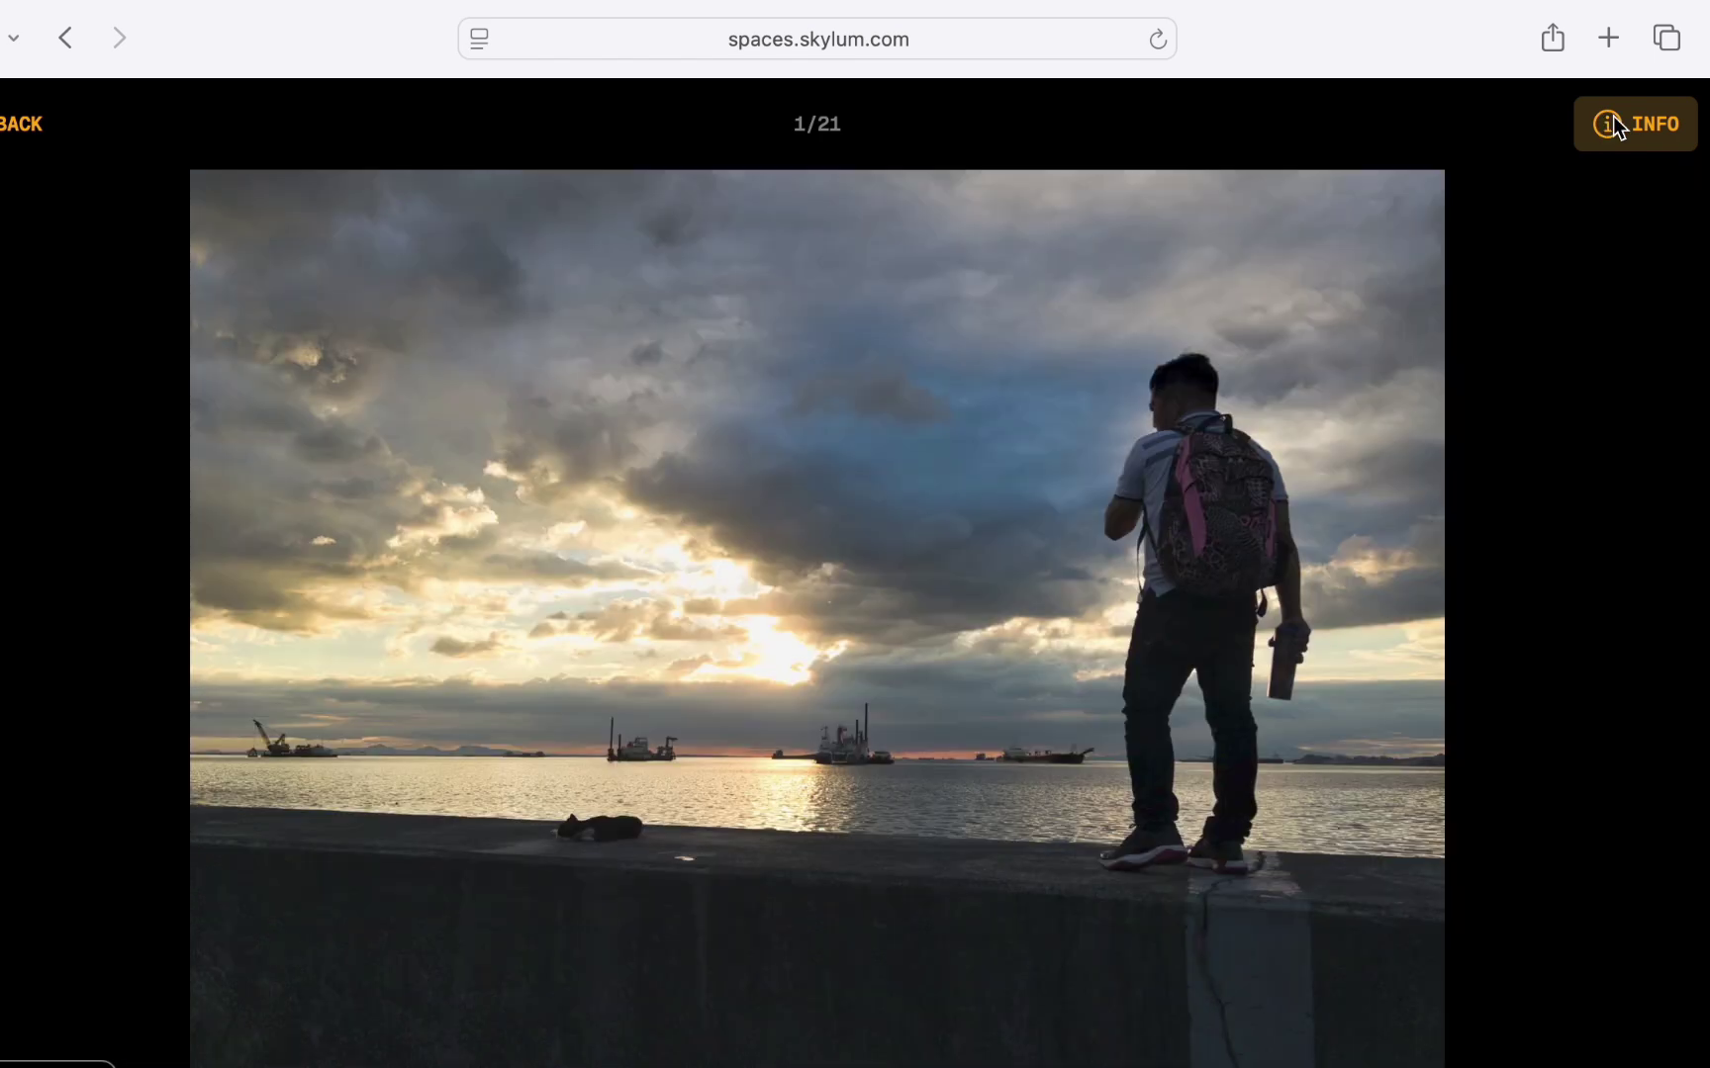
{"action": "key", "text": "Right"}
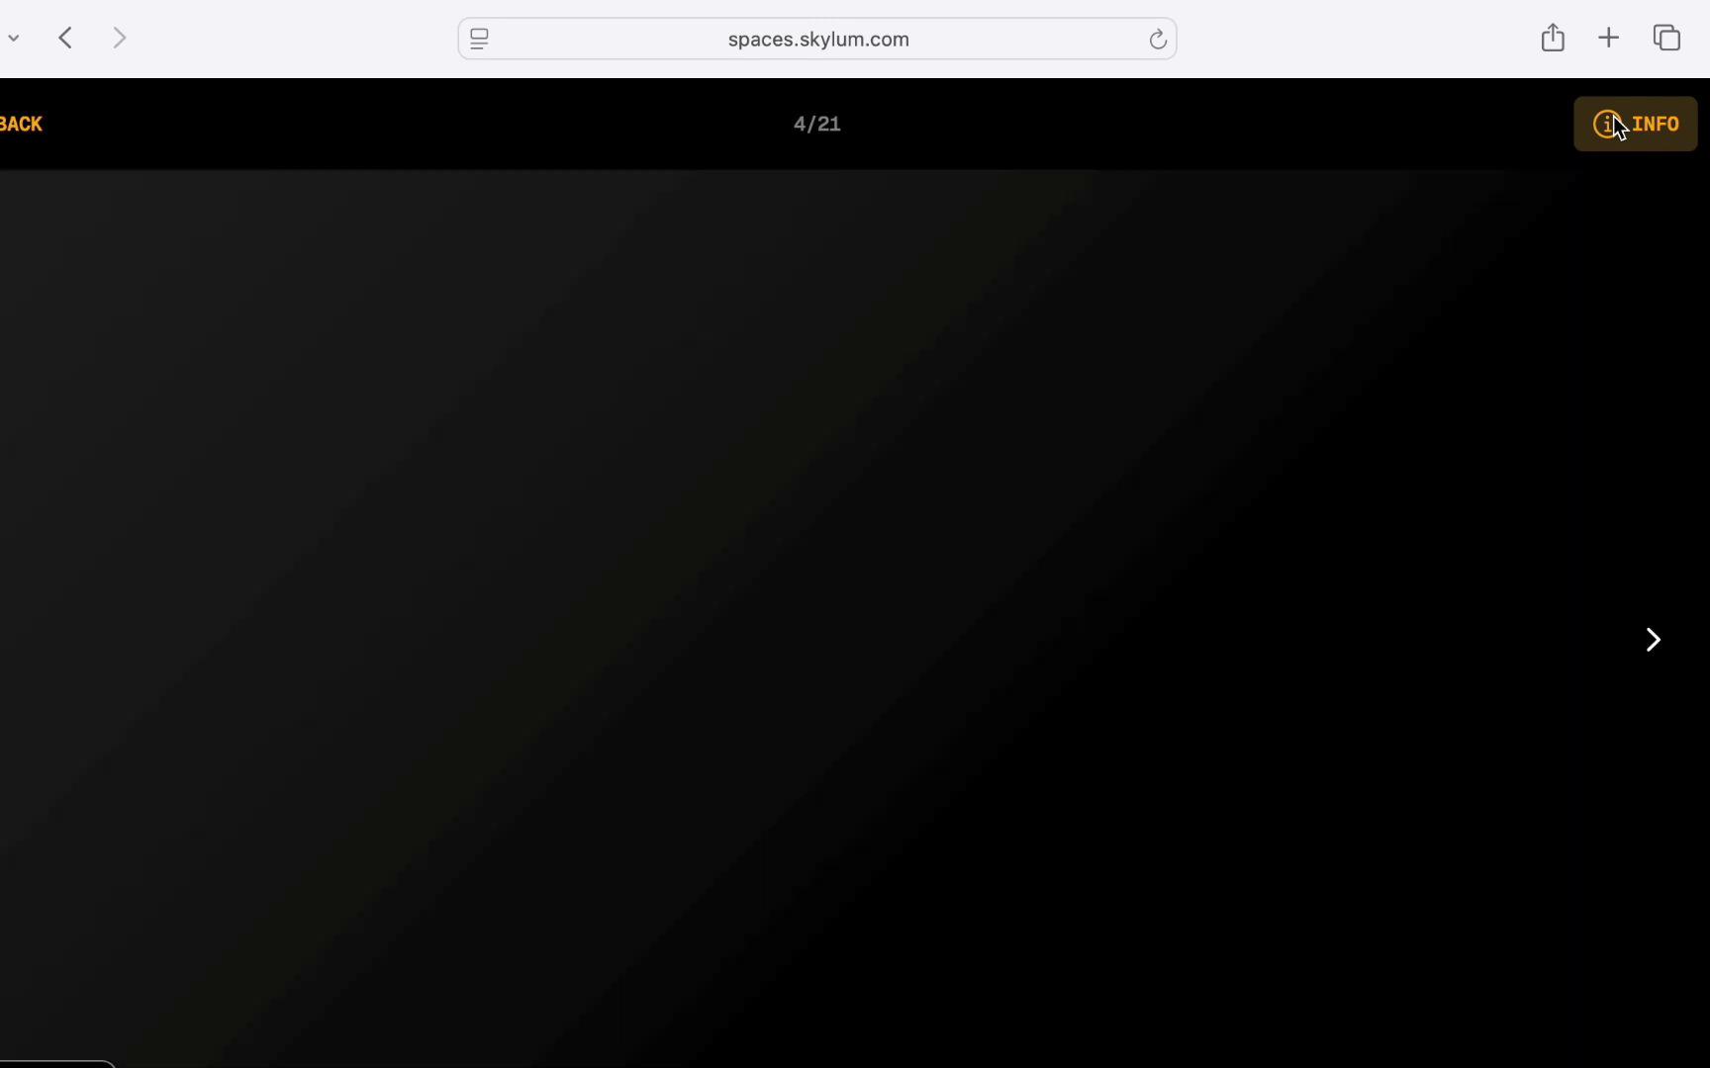
{"action": "key", "text": "Right"}
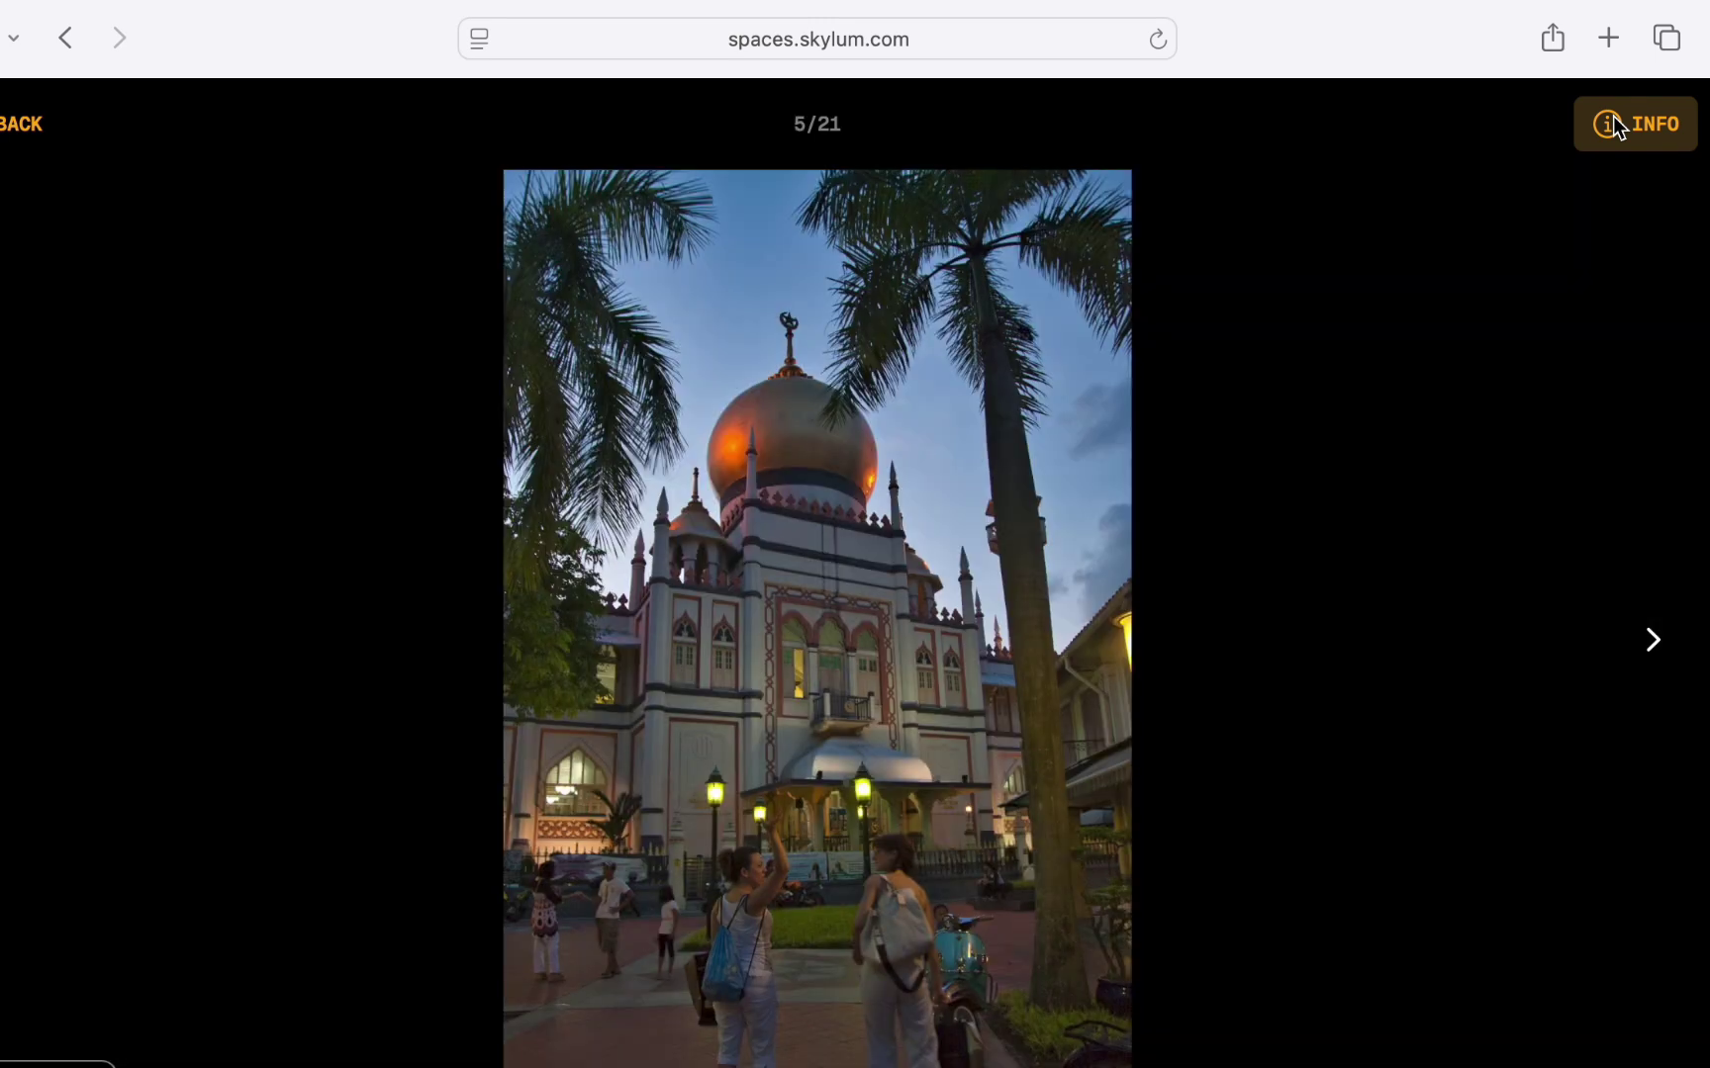
{"action": "key", "text": "Right"}
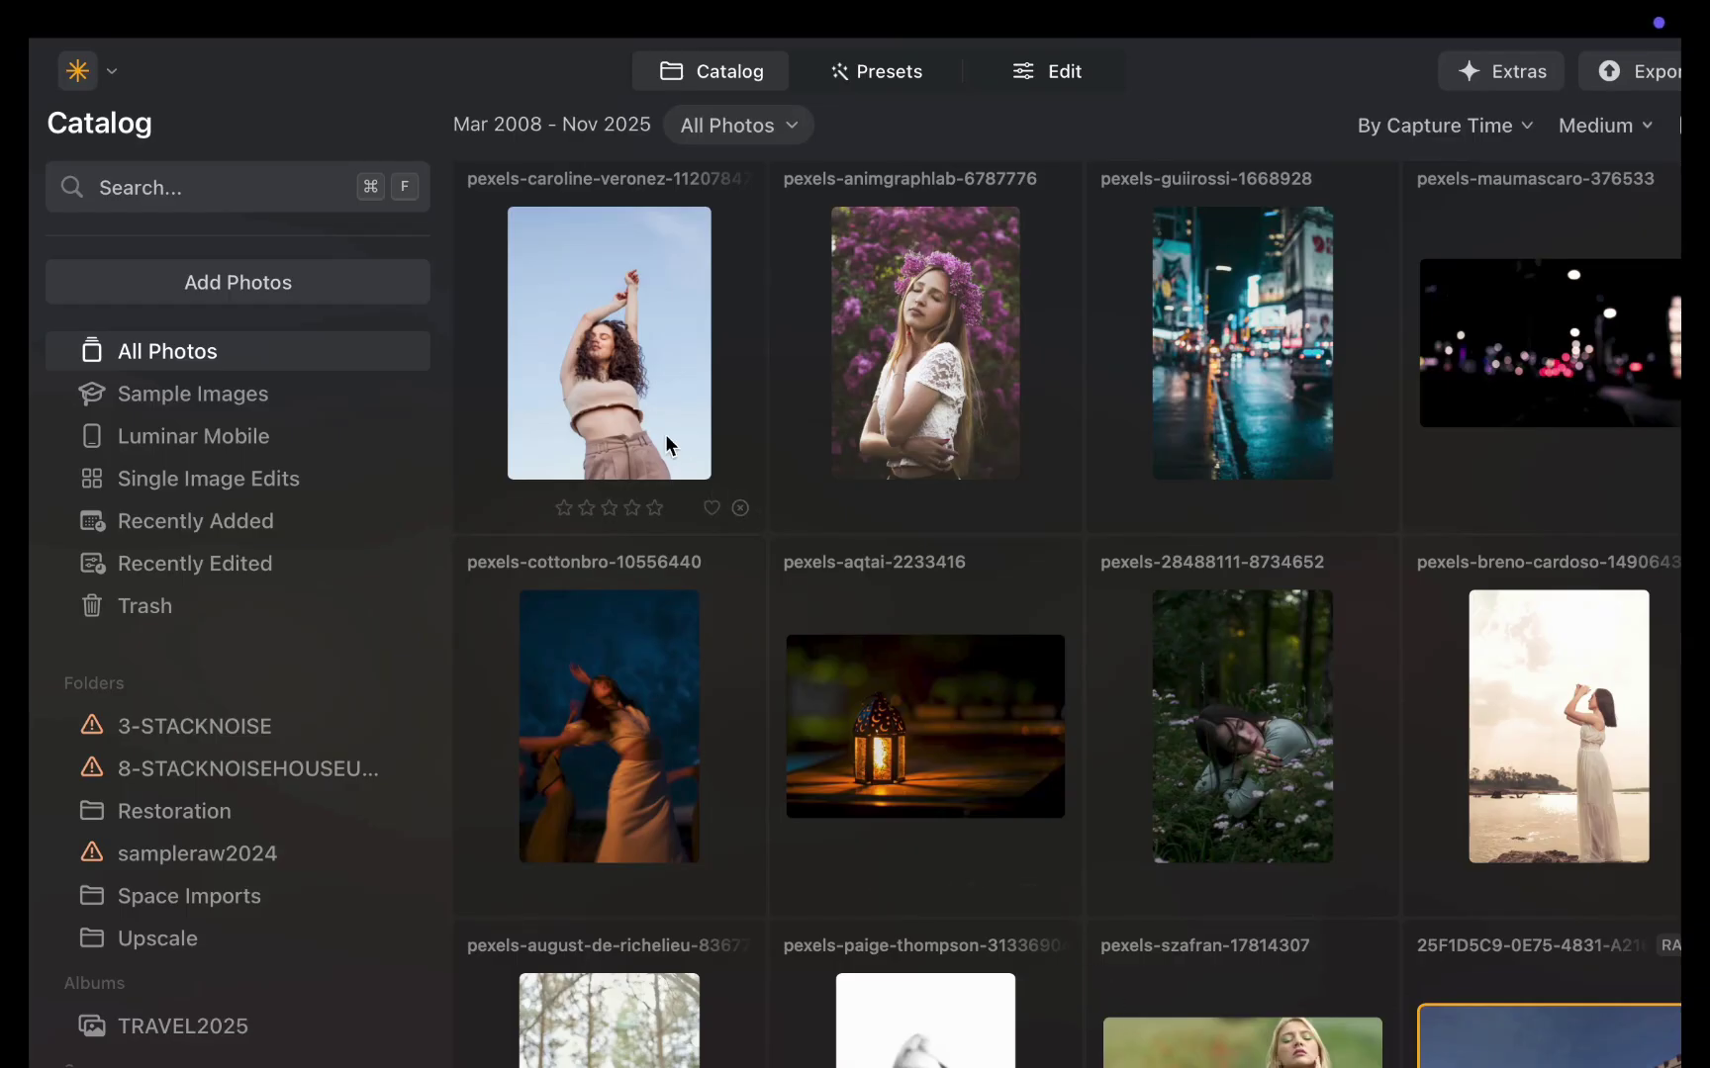
Select the seven portrait and night-city photos and bring up the Publish to Space choices
{"action": "left_click", "coordinate": [668, 445]}
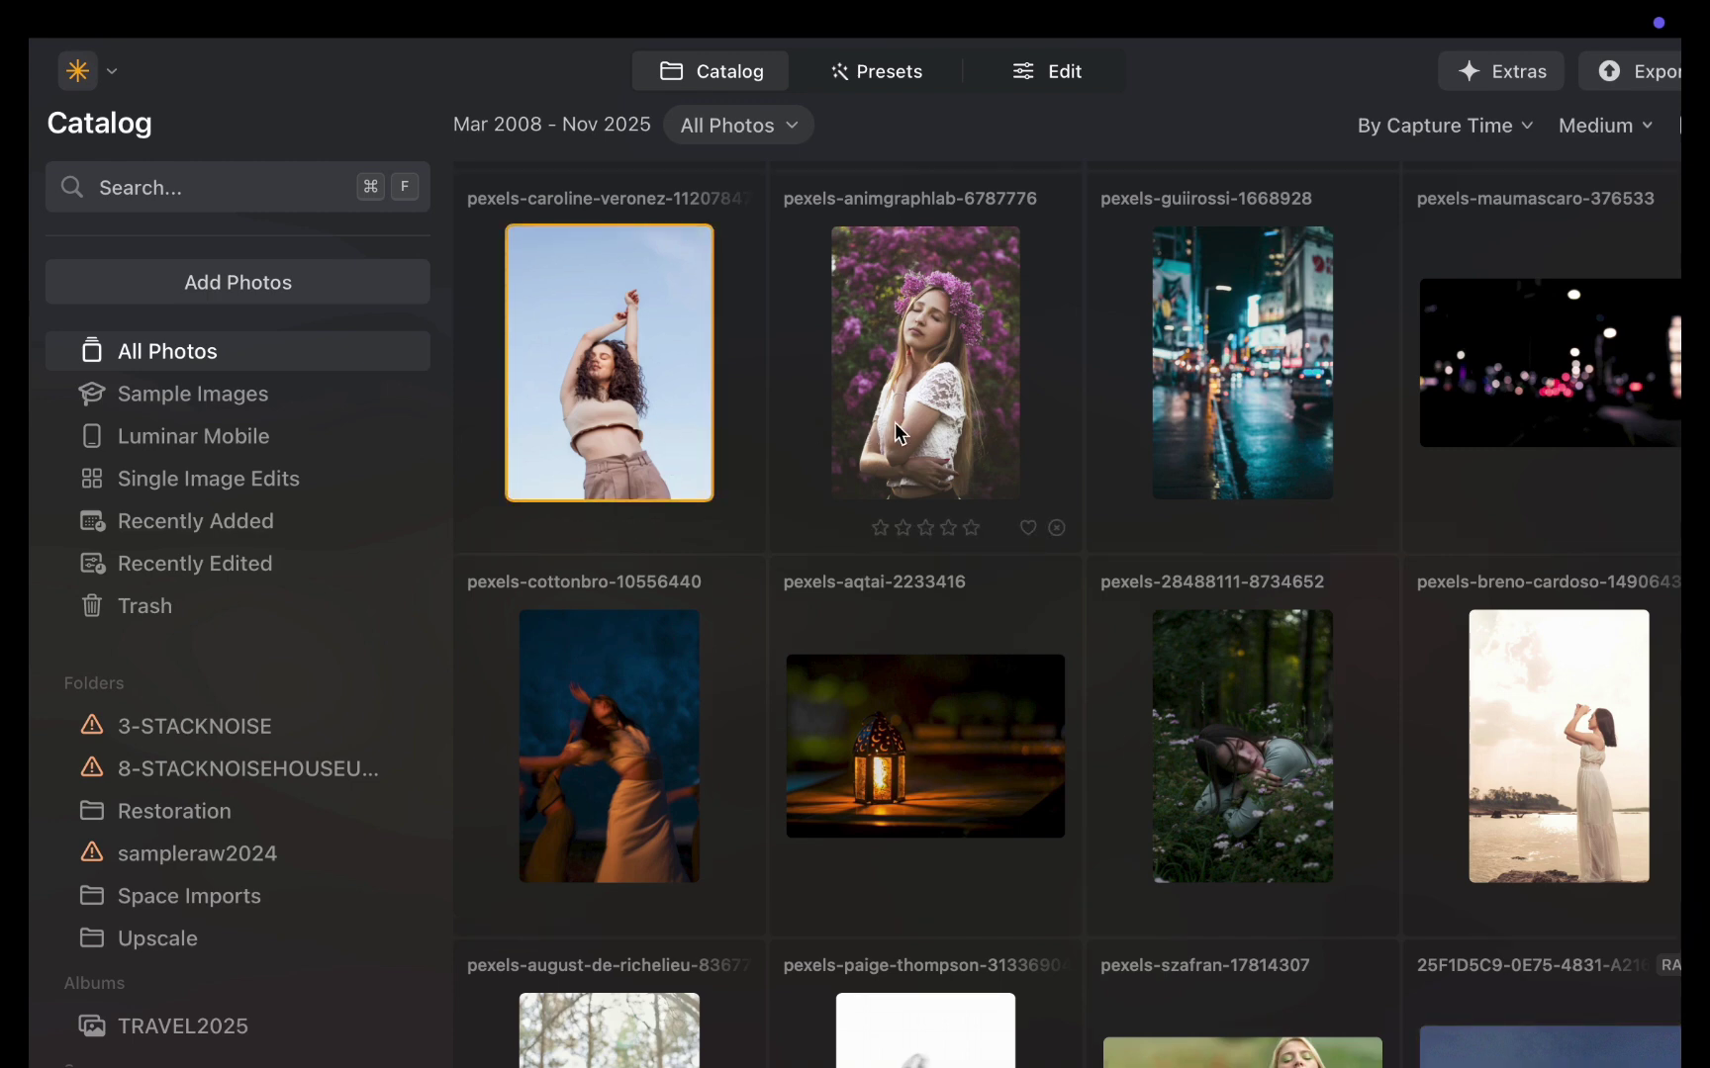
{"action": "left_click", "coordinate": [920, 435], "text": "super"}
{"action": "left_click", "coordinate": [1161, 427], "text": "super"}
{"action": "left_click", "coordinate": [1476, 393], "text": "super"}
{"action": "left_click", "coordinate": [1480, 770], "text": "super"}
{"action": "left_click", "coordinate": [1222, 802], "text": "super"}
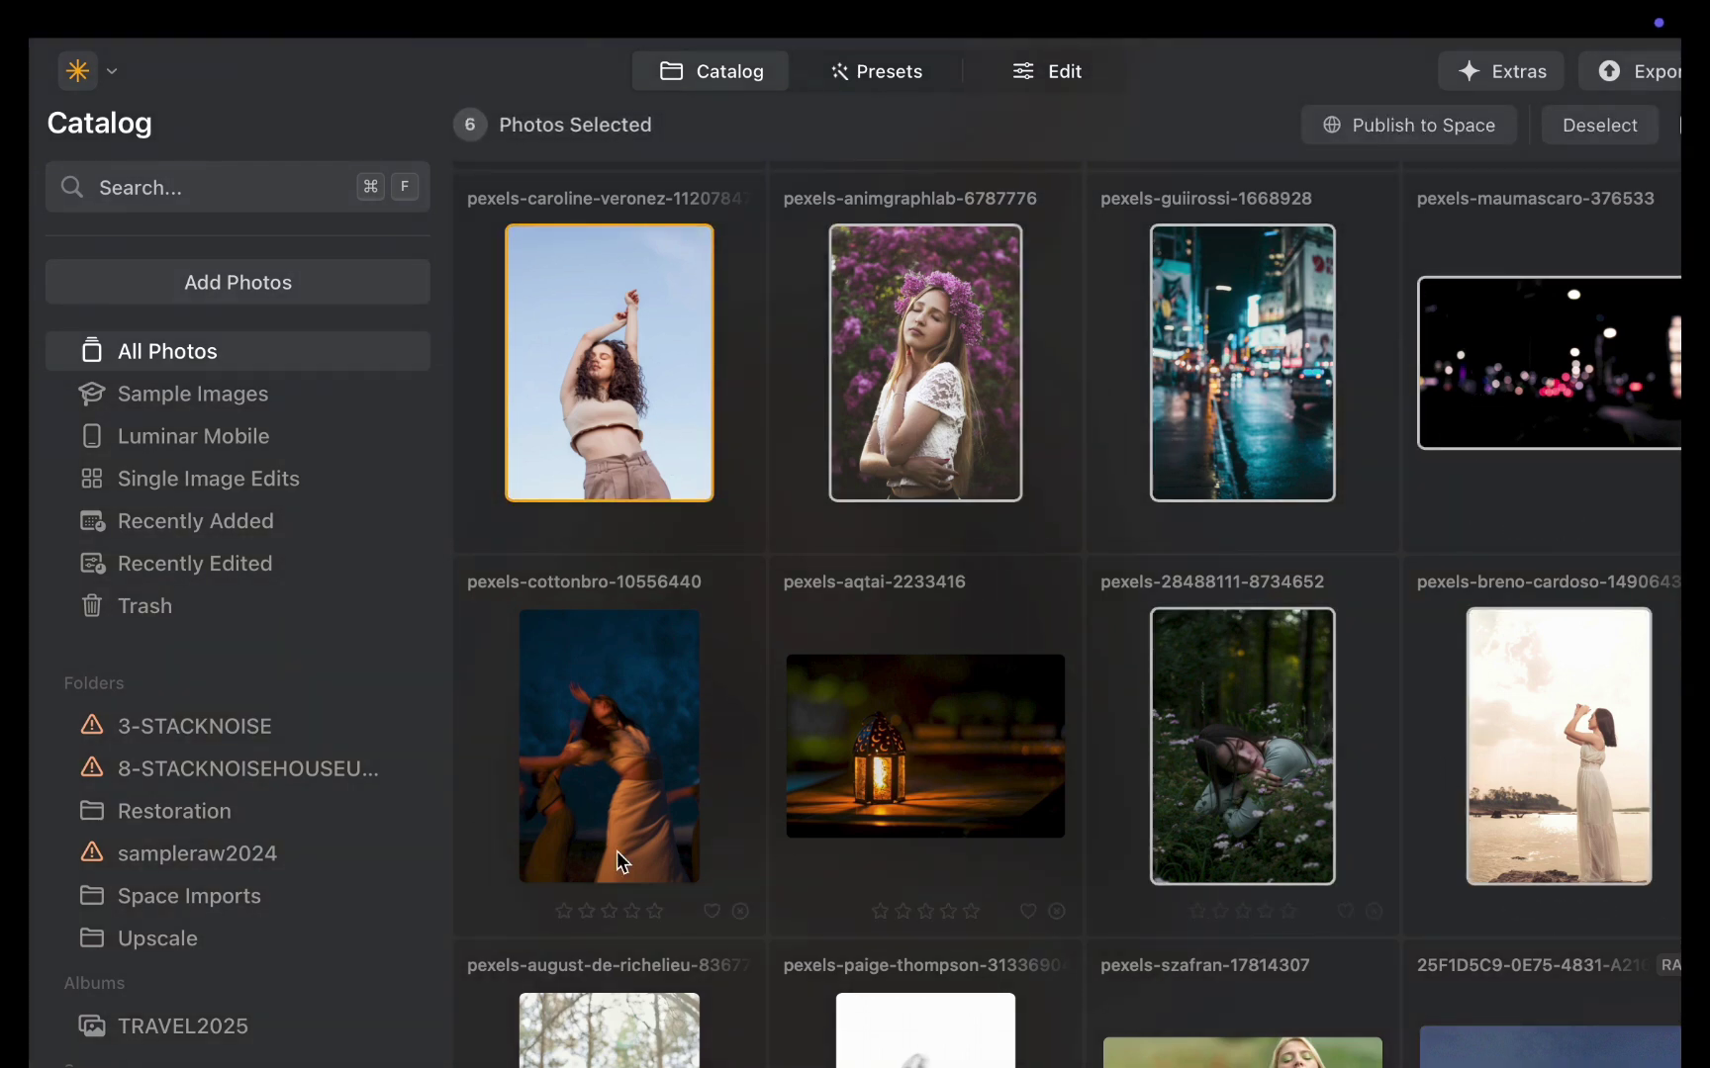
{"action": "left_click", "coordinate": [587, 819], "text": "super"}
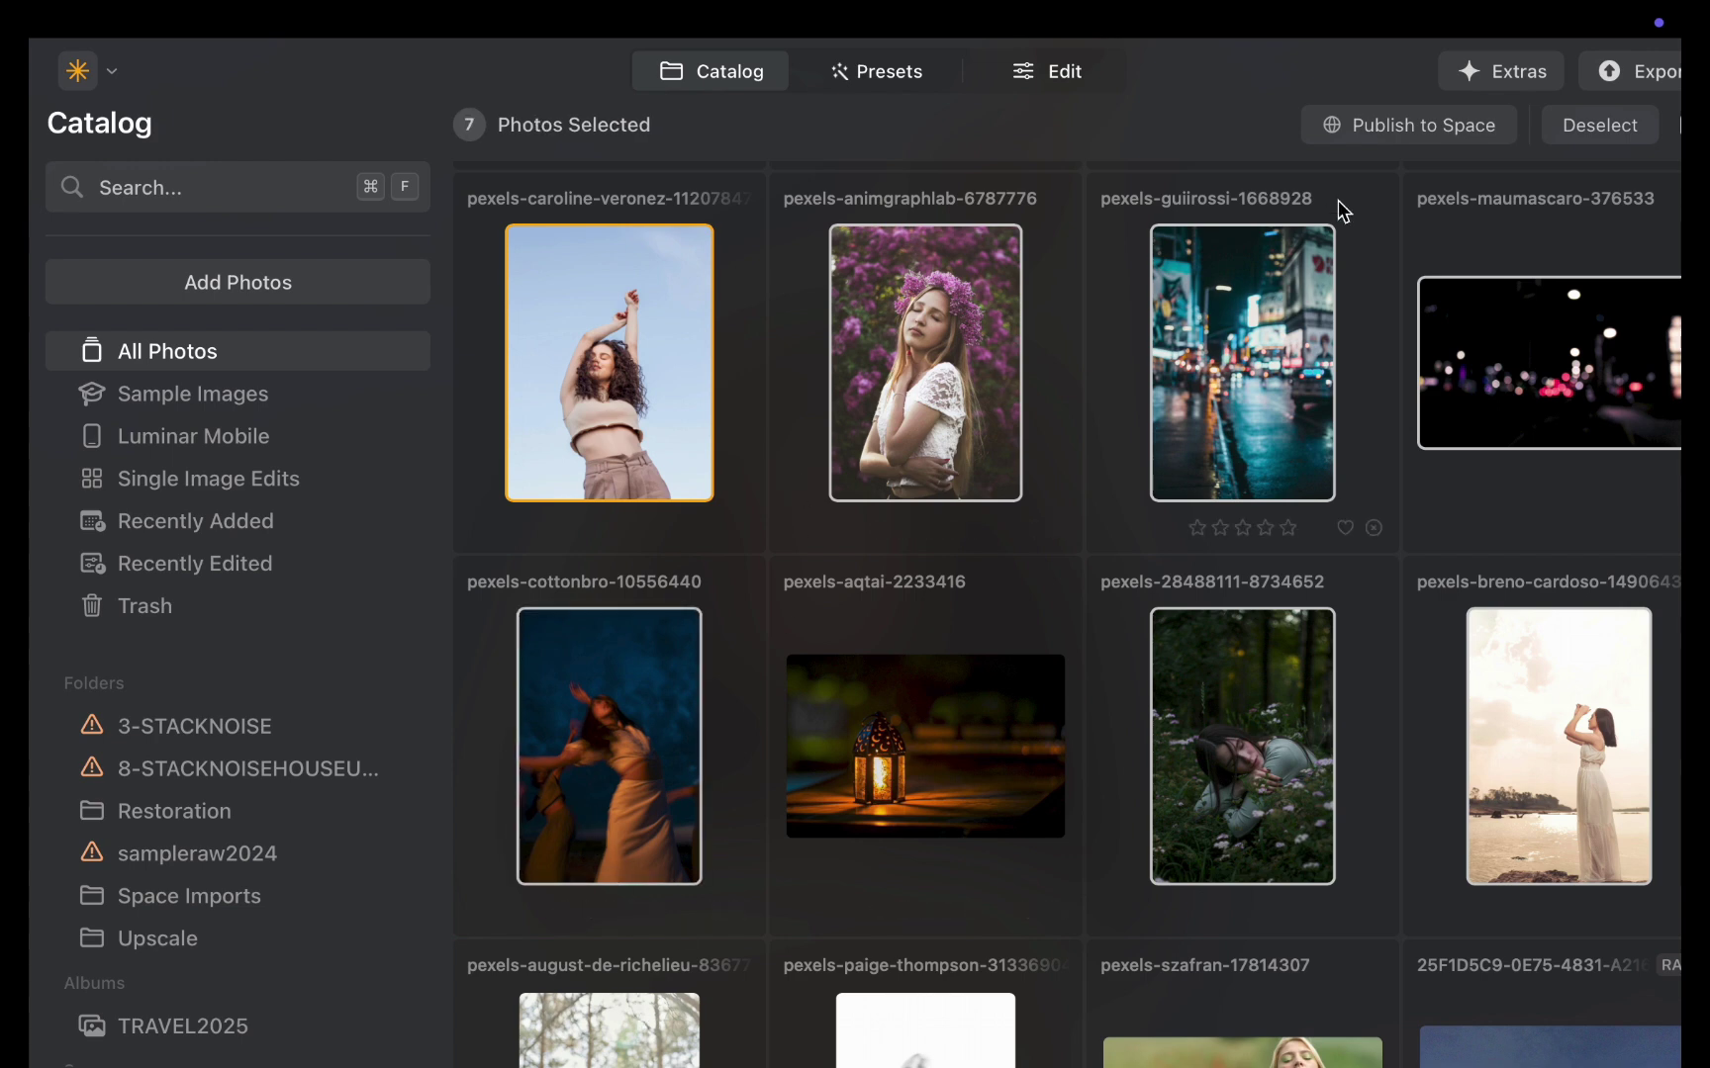
{"action": "right_click", "coordinate": [1243, 389]}
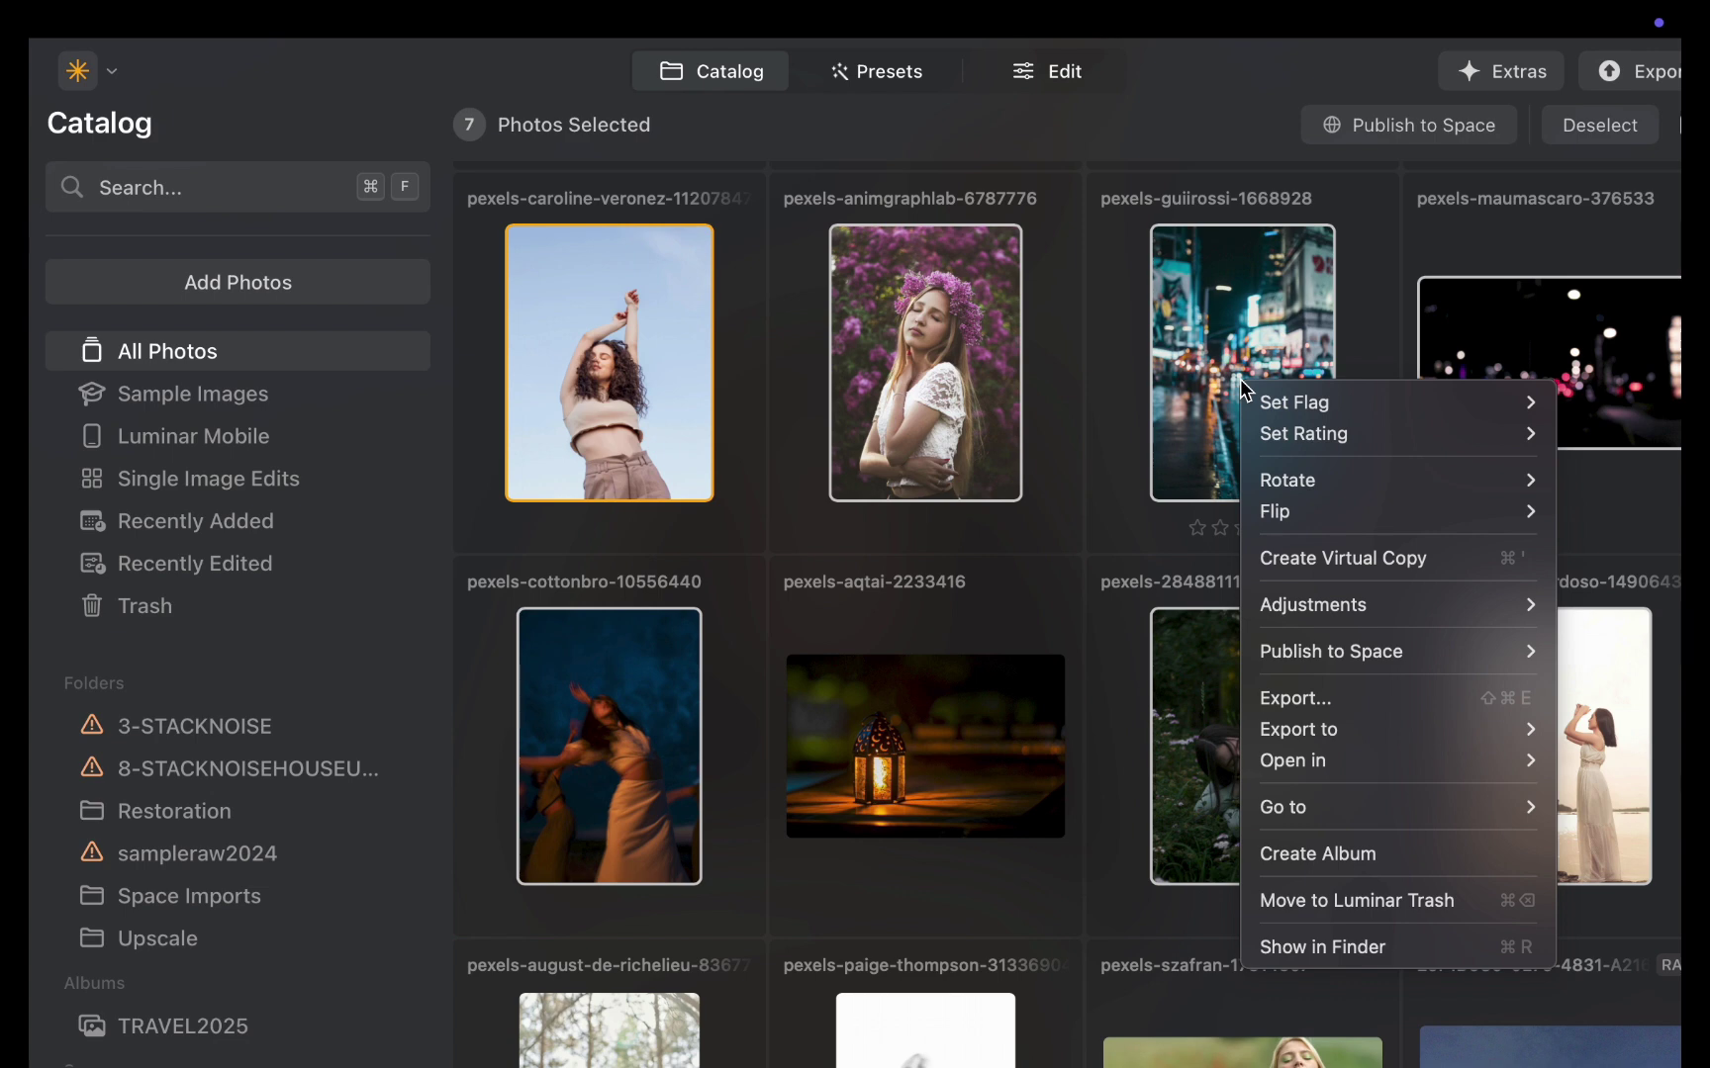
{"action": "mouse_move", "coordinate": [1307, 651]}
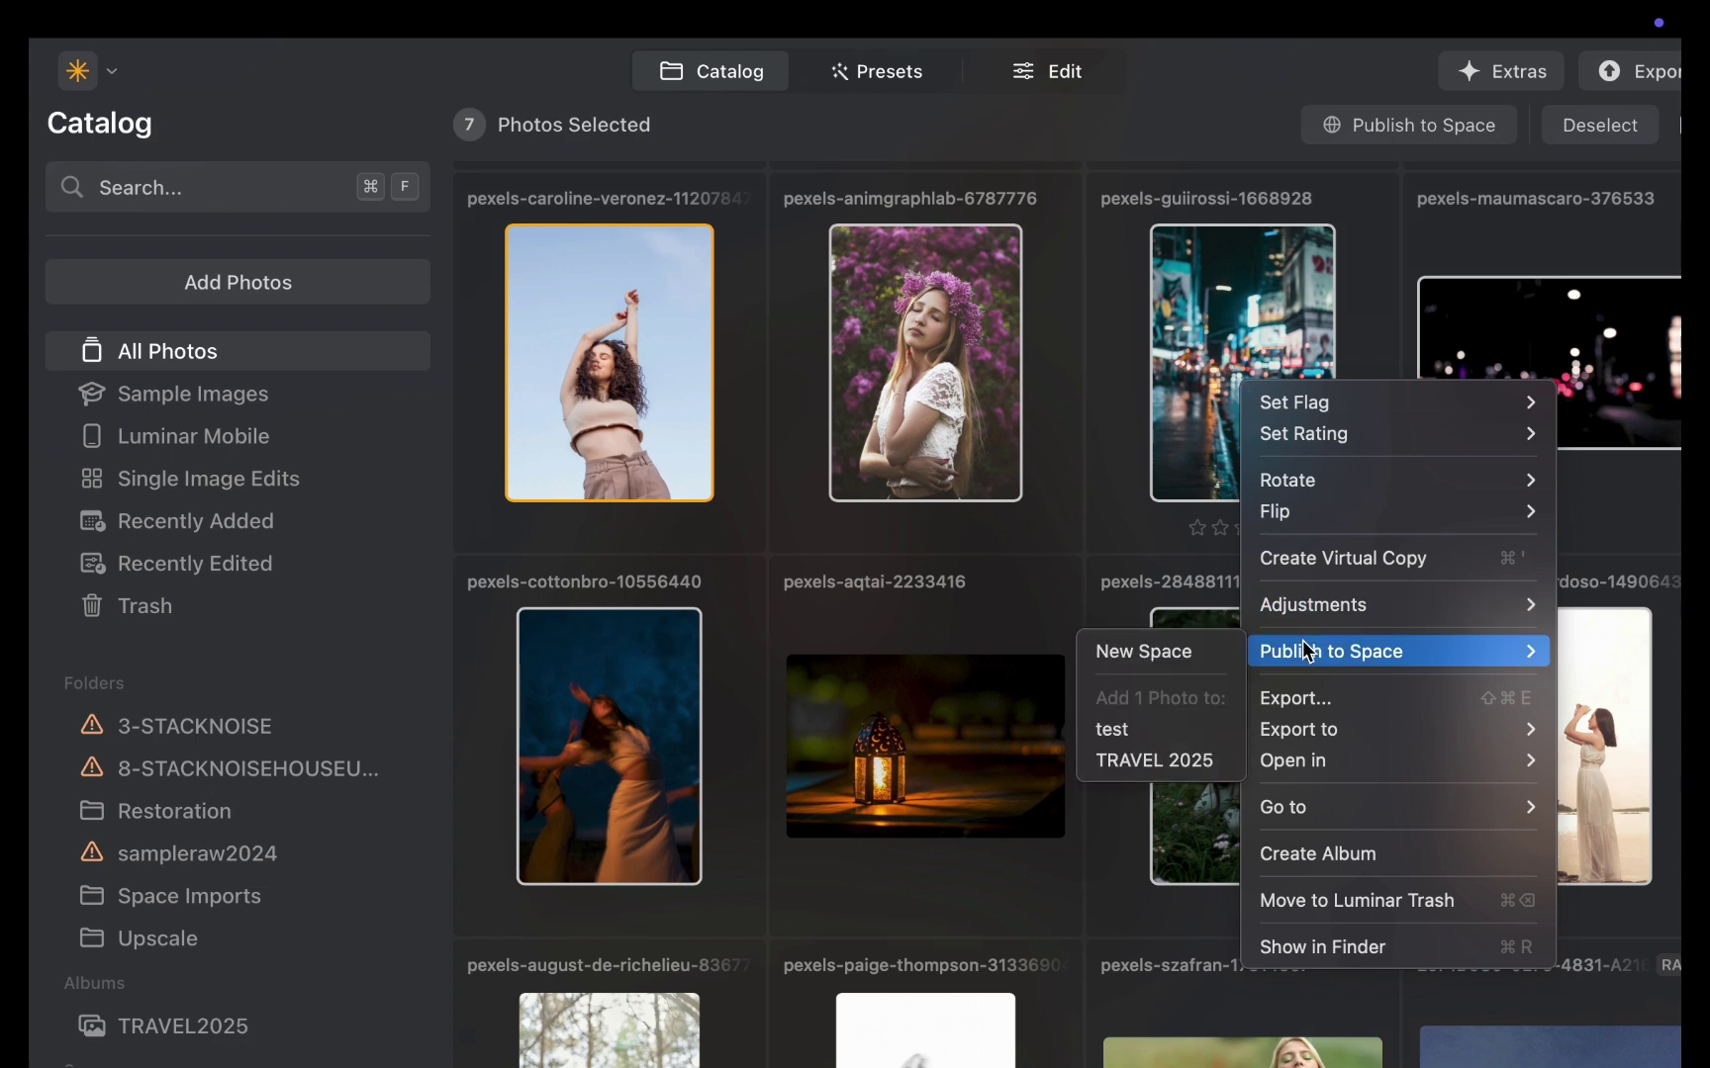
Start a new Space titled PORTRAITS, which closes the dialog early
{"action": "left_click", "coordinate": [1163, 651]}
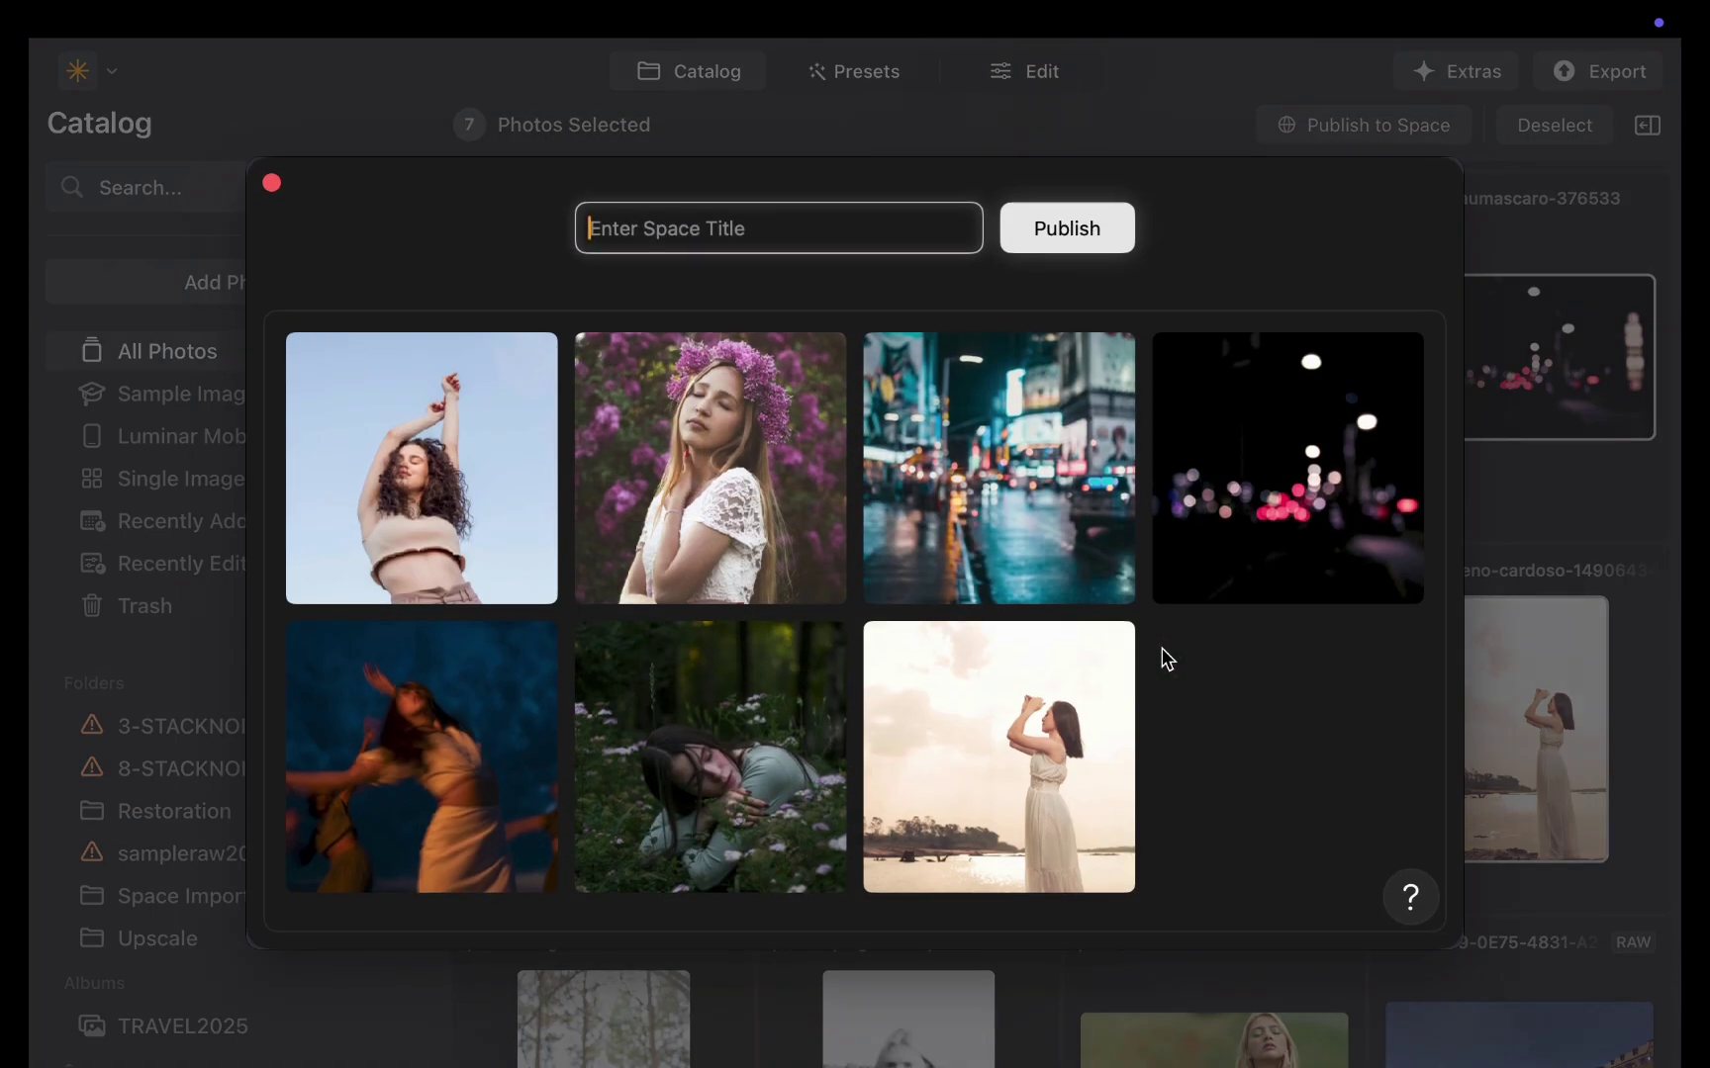
{"action": "key", "text": "Caps_Lock"}
{"action": "type", "text": "PORTRAITS"}
{"action": "key", "text": "Caps_Lock"}
{"action": "key", "text": "Return"}
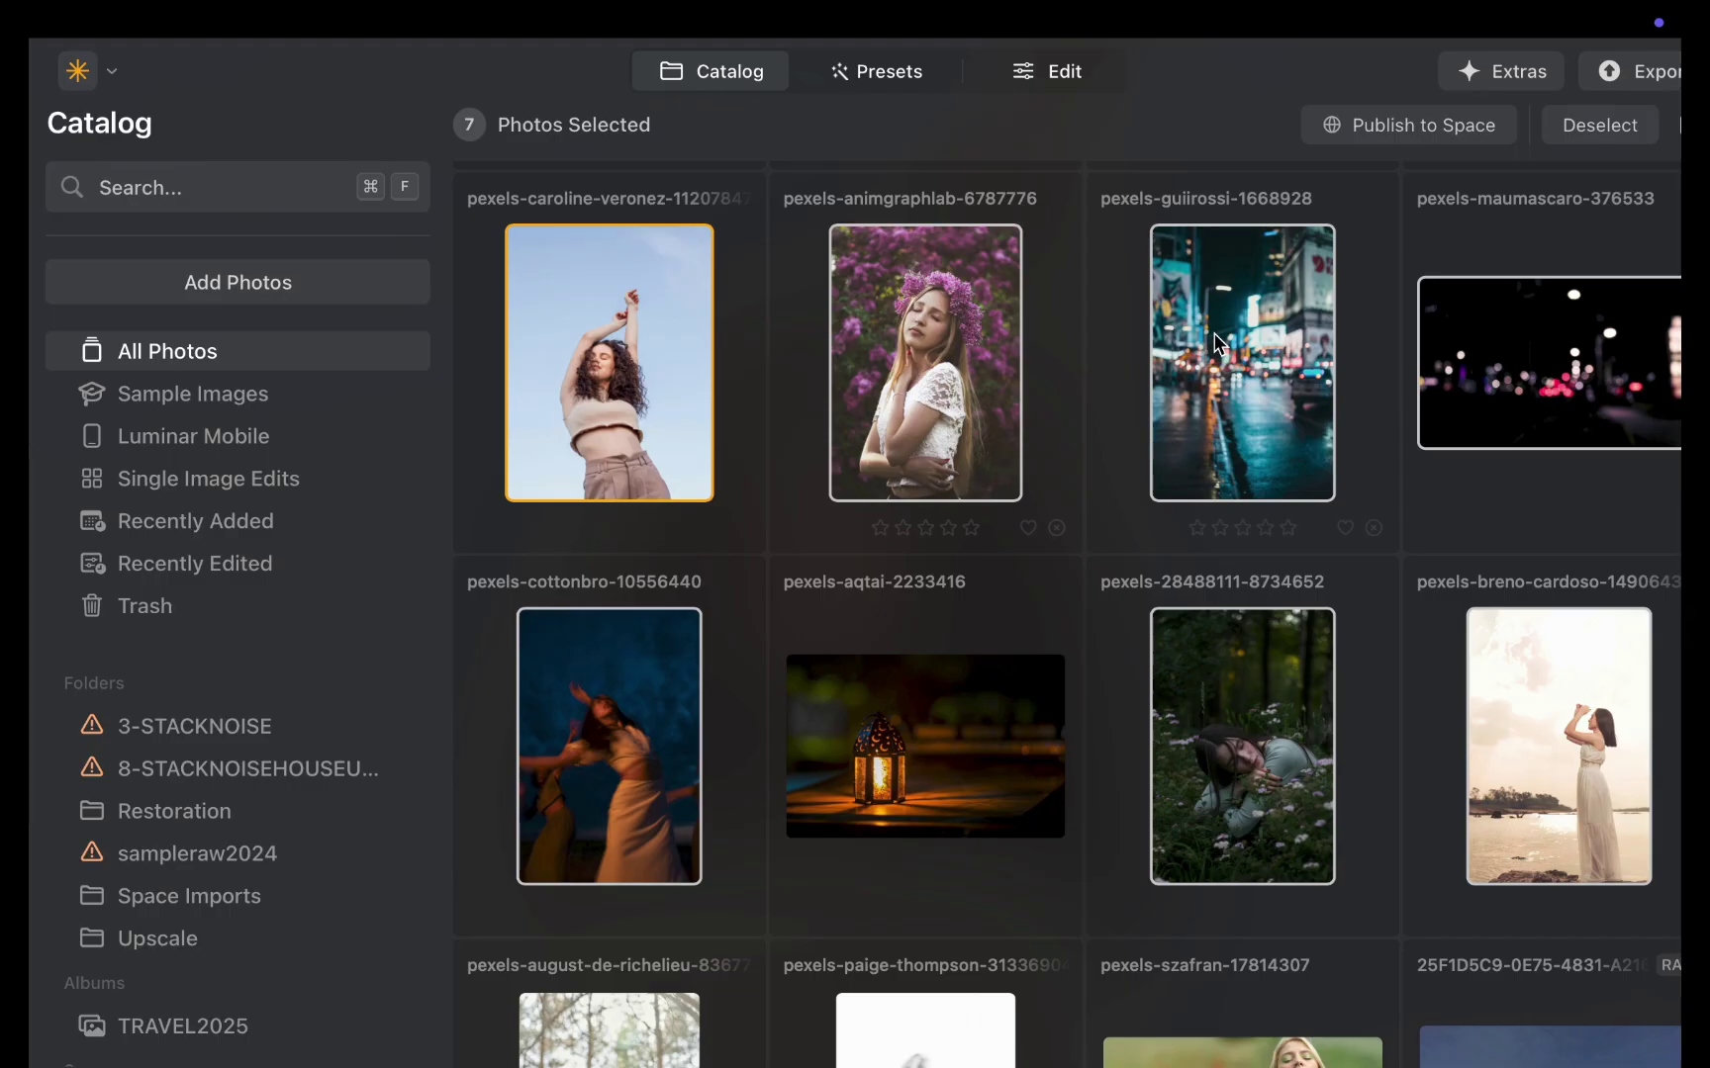
Create the new Space again with the title PORTRAITS2025 and publish it
{"action": "right_click", "coordinate": [1244, 388]}
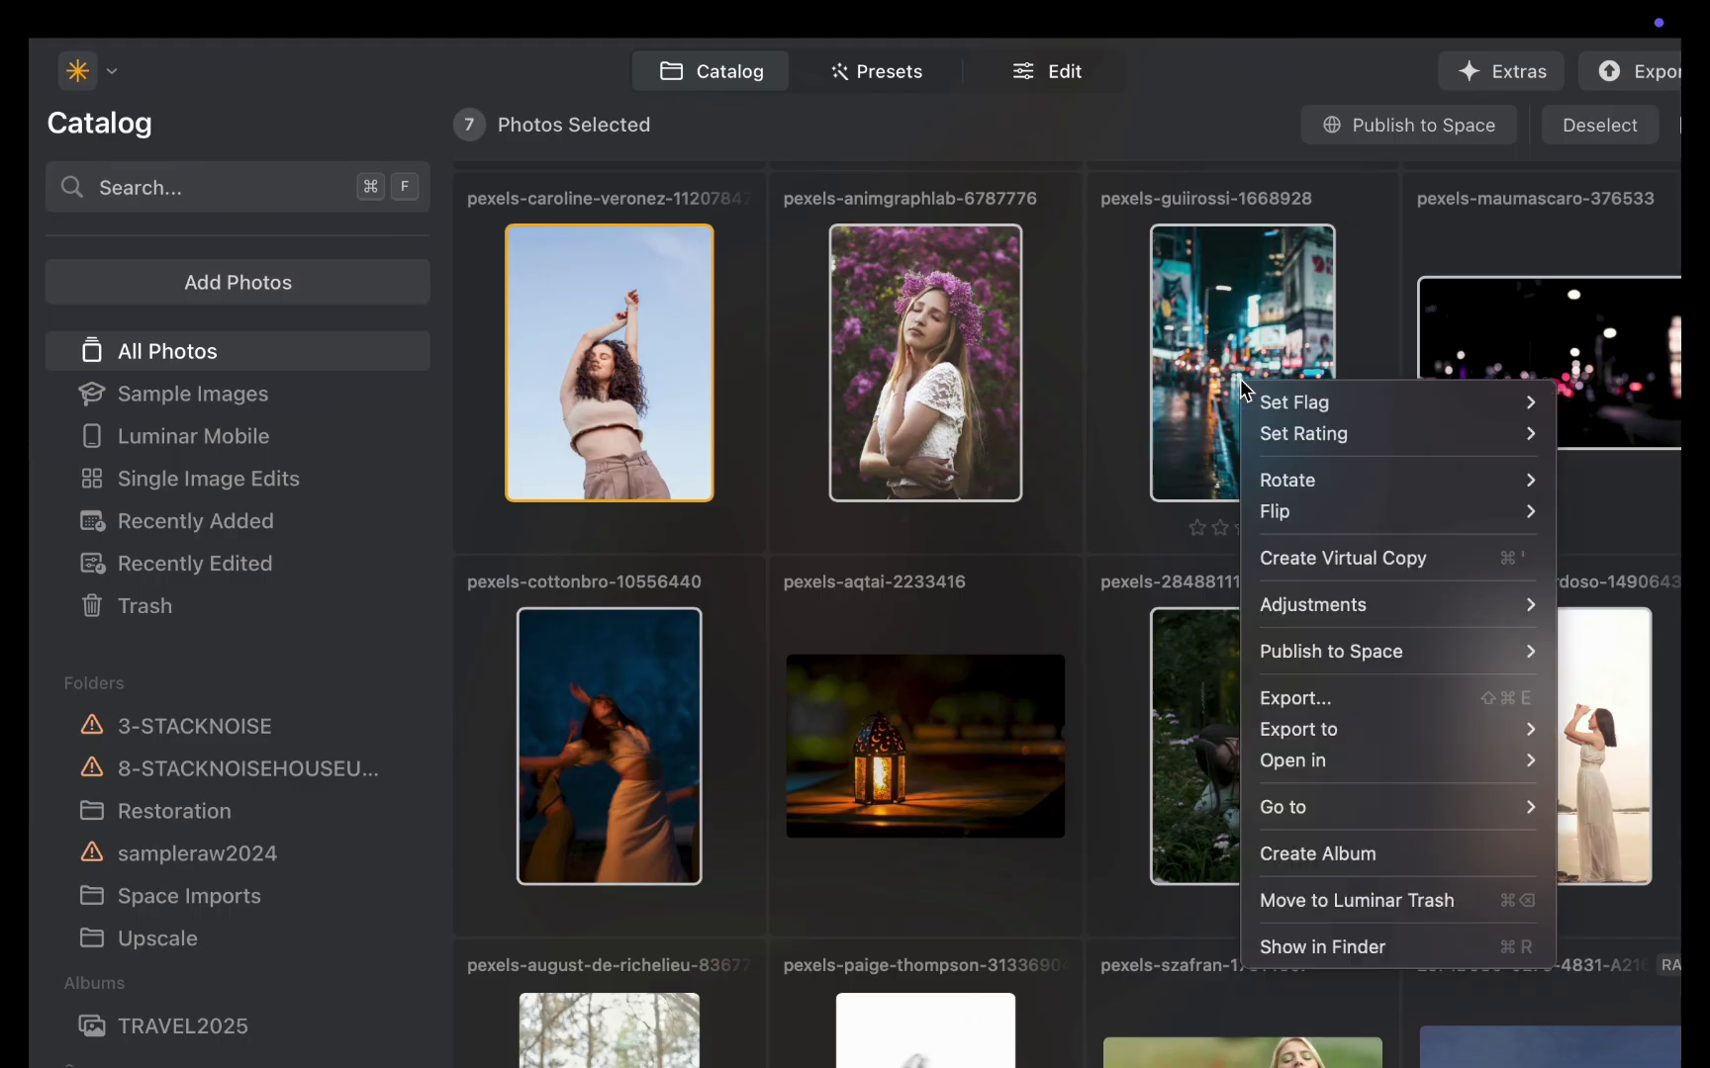
{"action": "mouse_move", "coordinate": [1304, 648]}
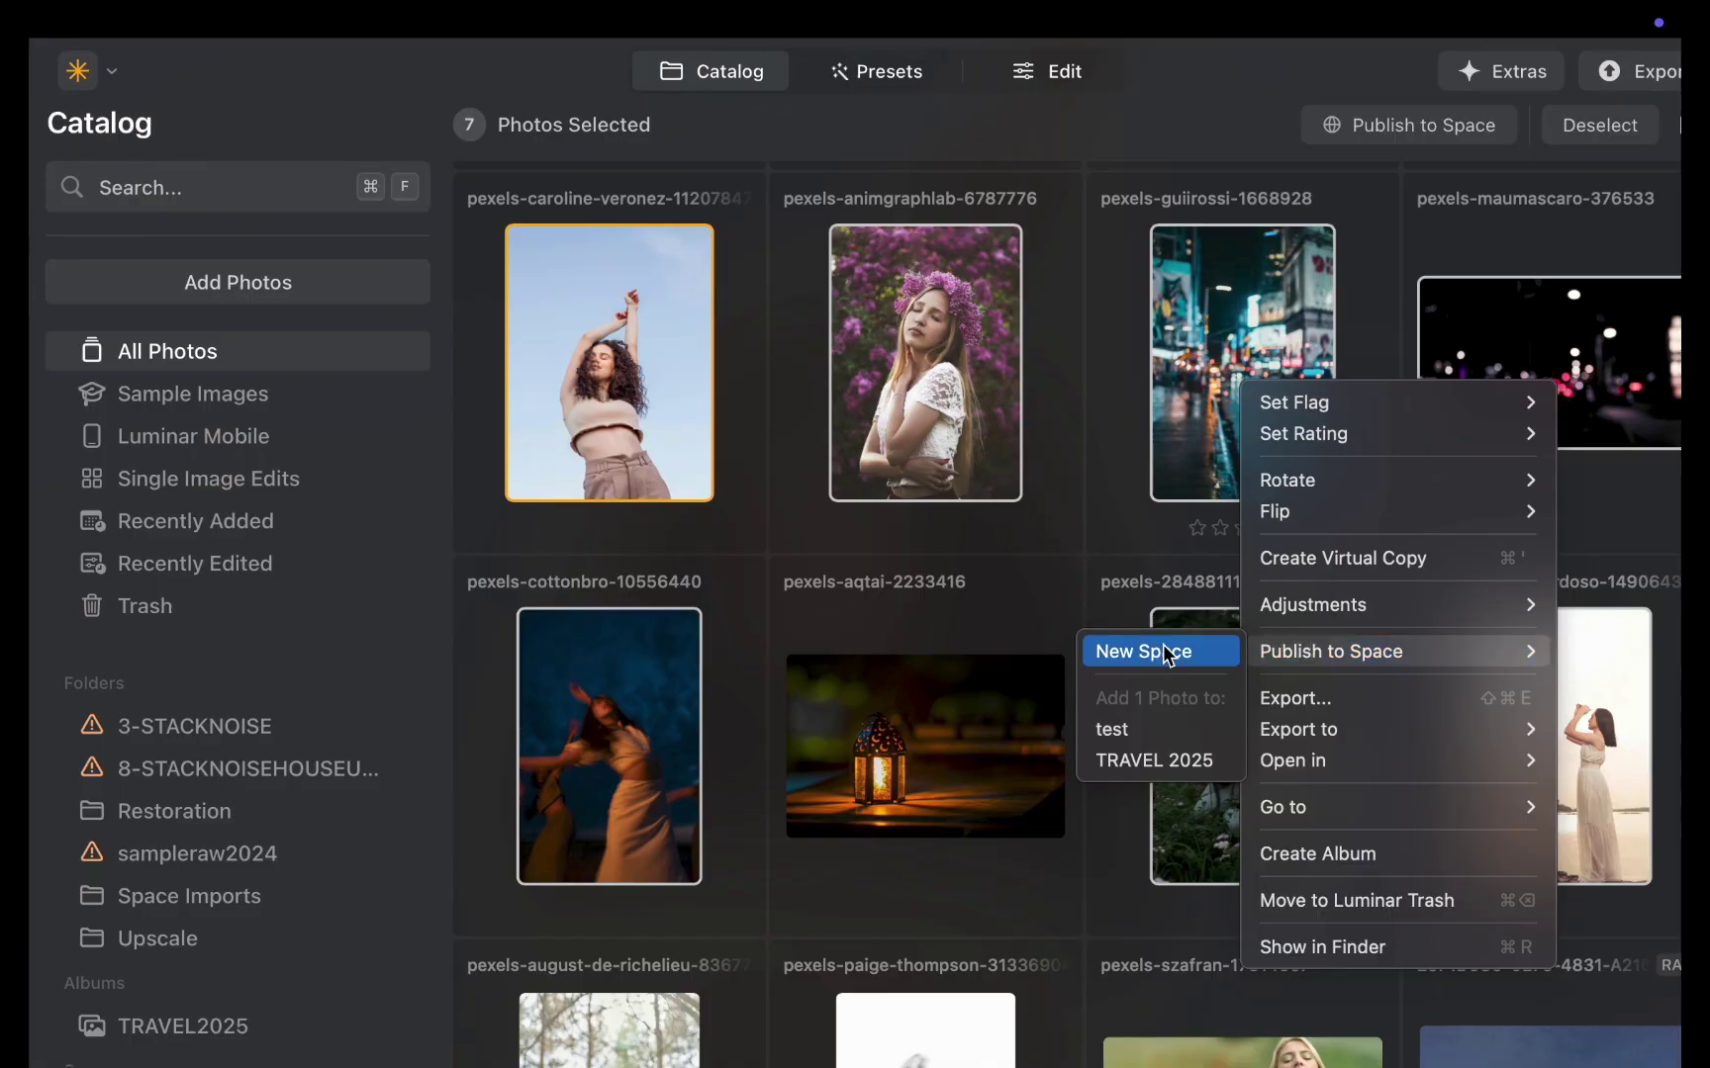
{"action": "left_click", "coordinate": [1038, 473]}
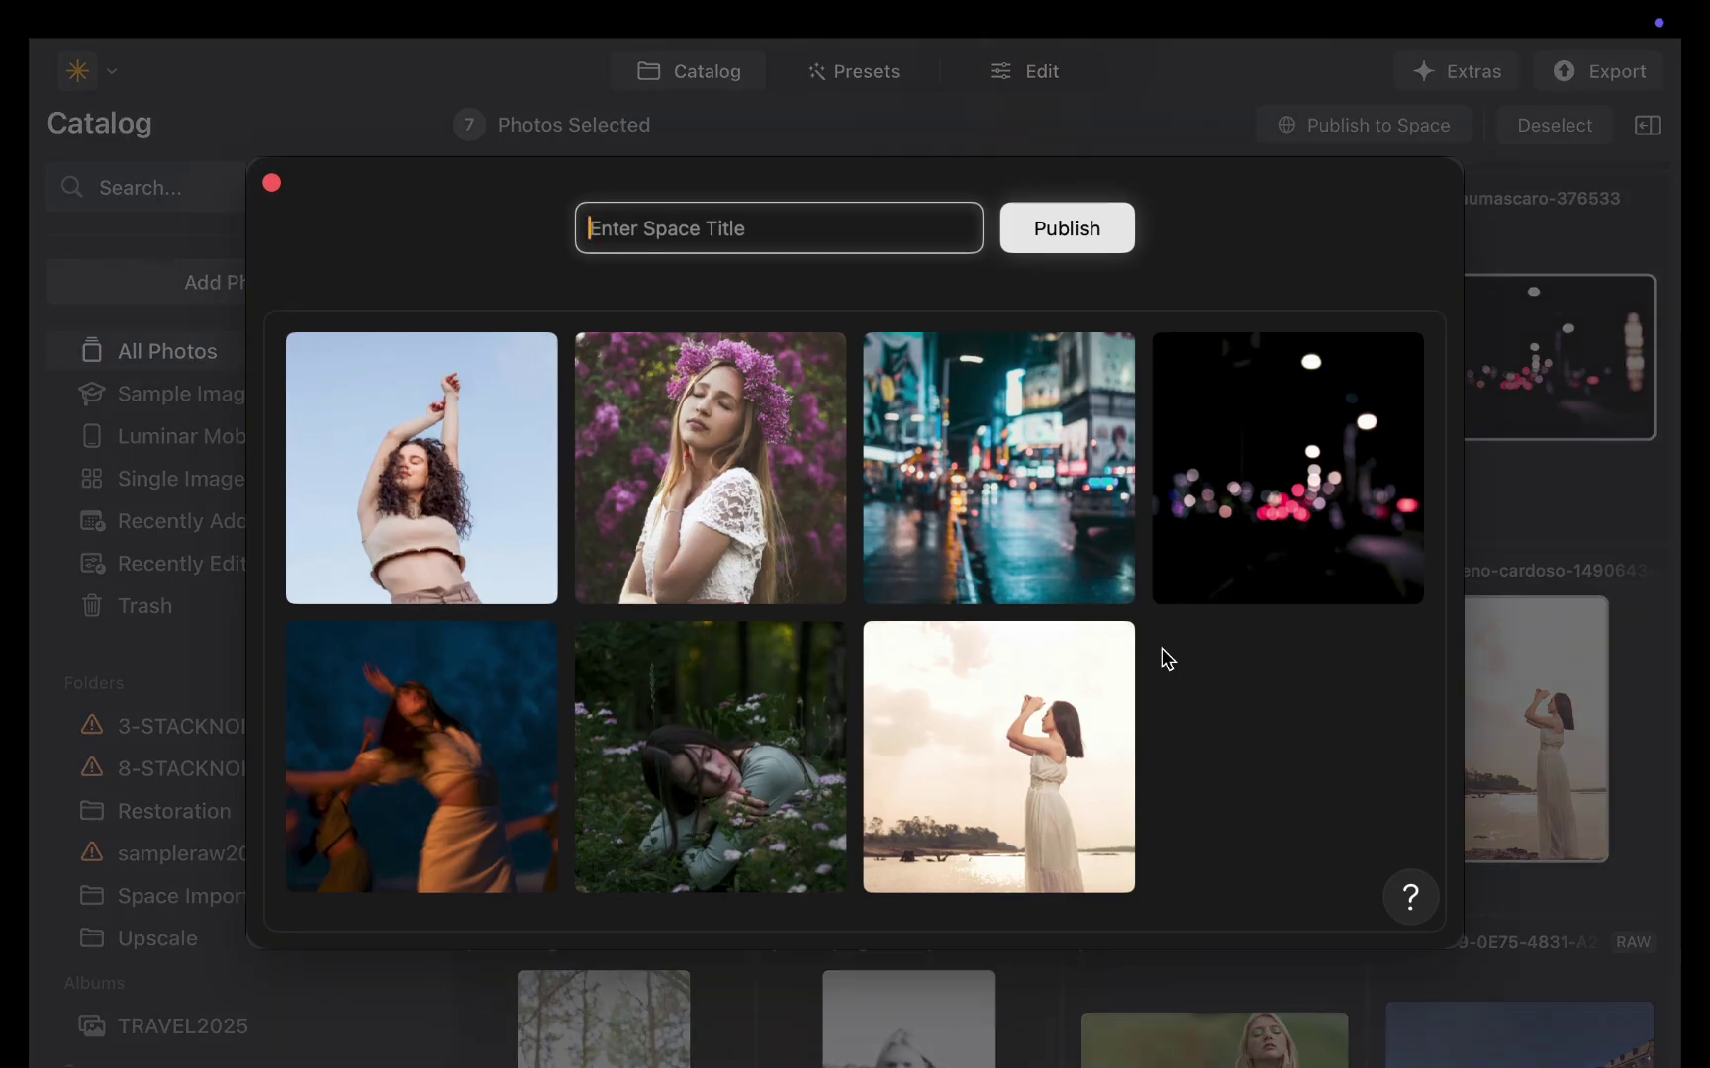
{"action": "type", "text": "PORTRAITS2025"}
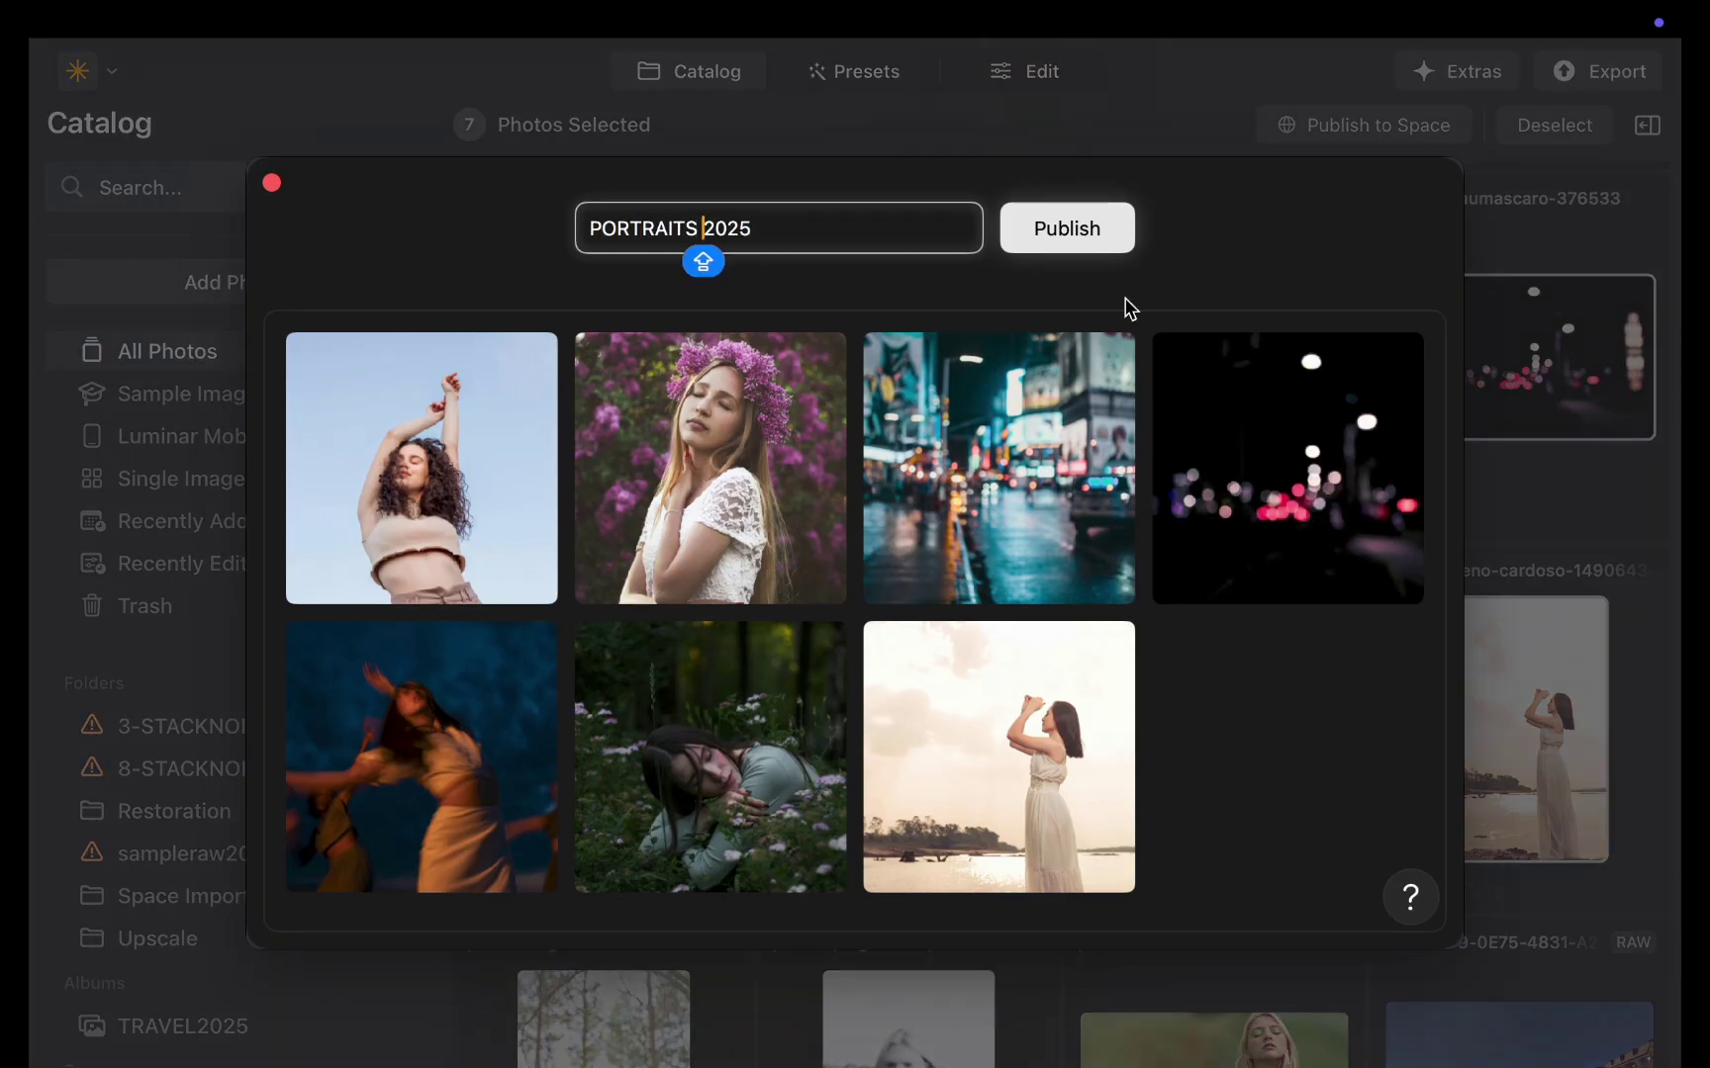
{"action": "left_click", "coordinate": [1088, 226]}
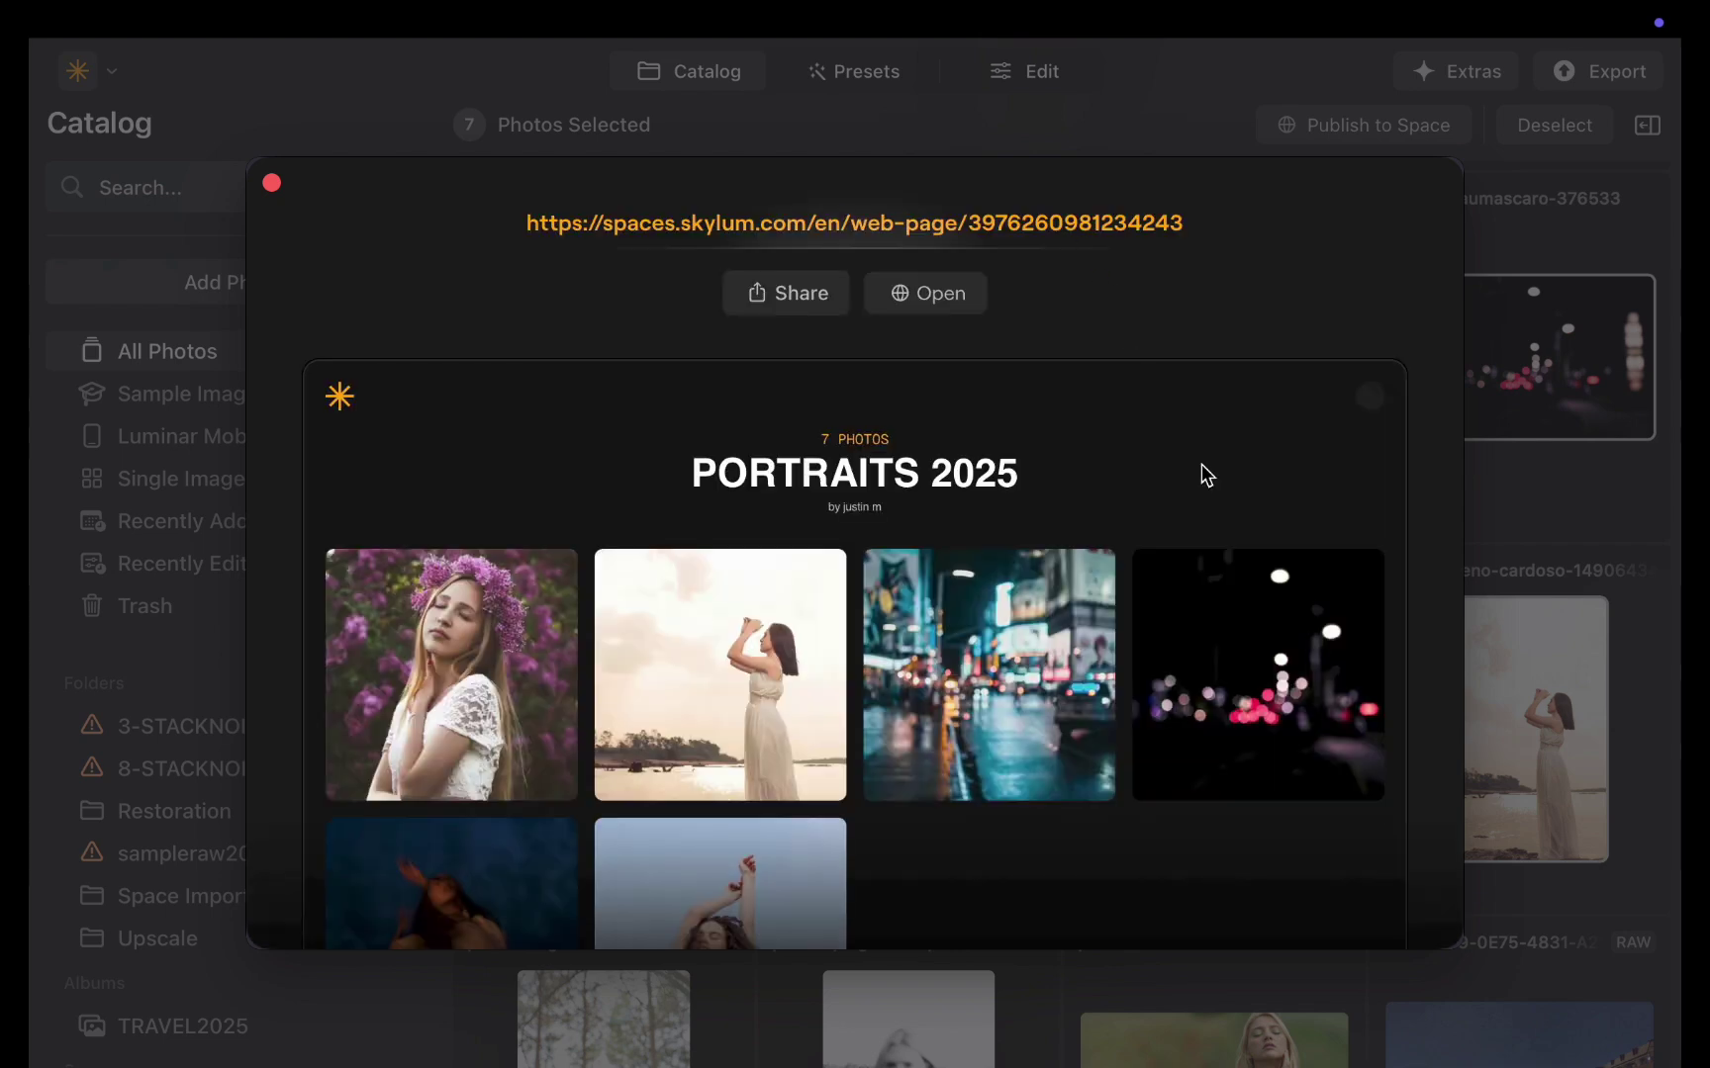
Close the link preview, view and close PORTRAITS 2025, then open the TRAVEL 2025 Space
{"action": "key", "text": "Escape"}
{"action": "scroll", "coordinate": [170, 994], "scroll_direction": "down", "scroll_amount": 3}
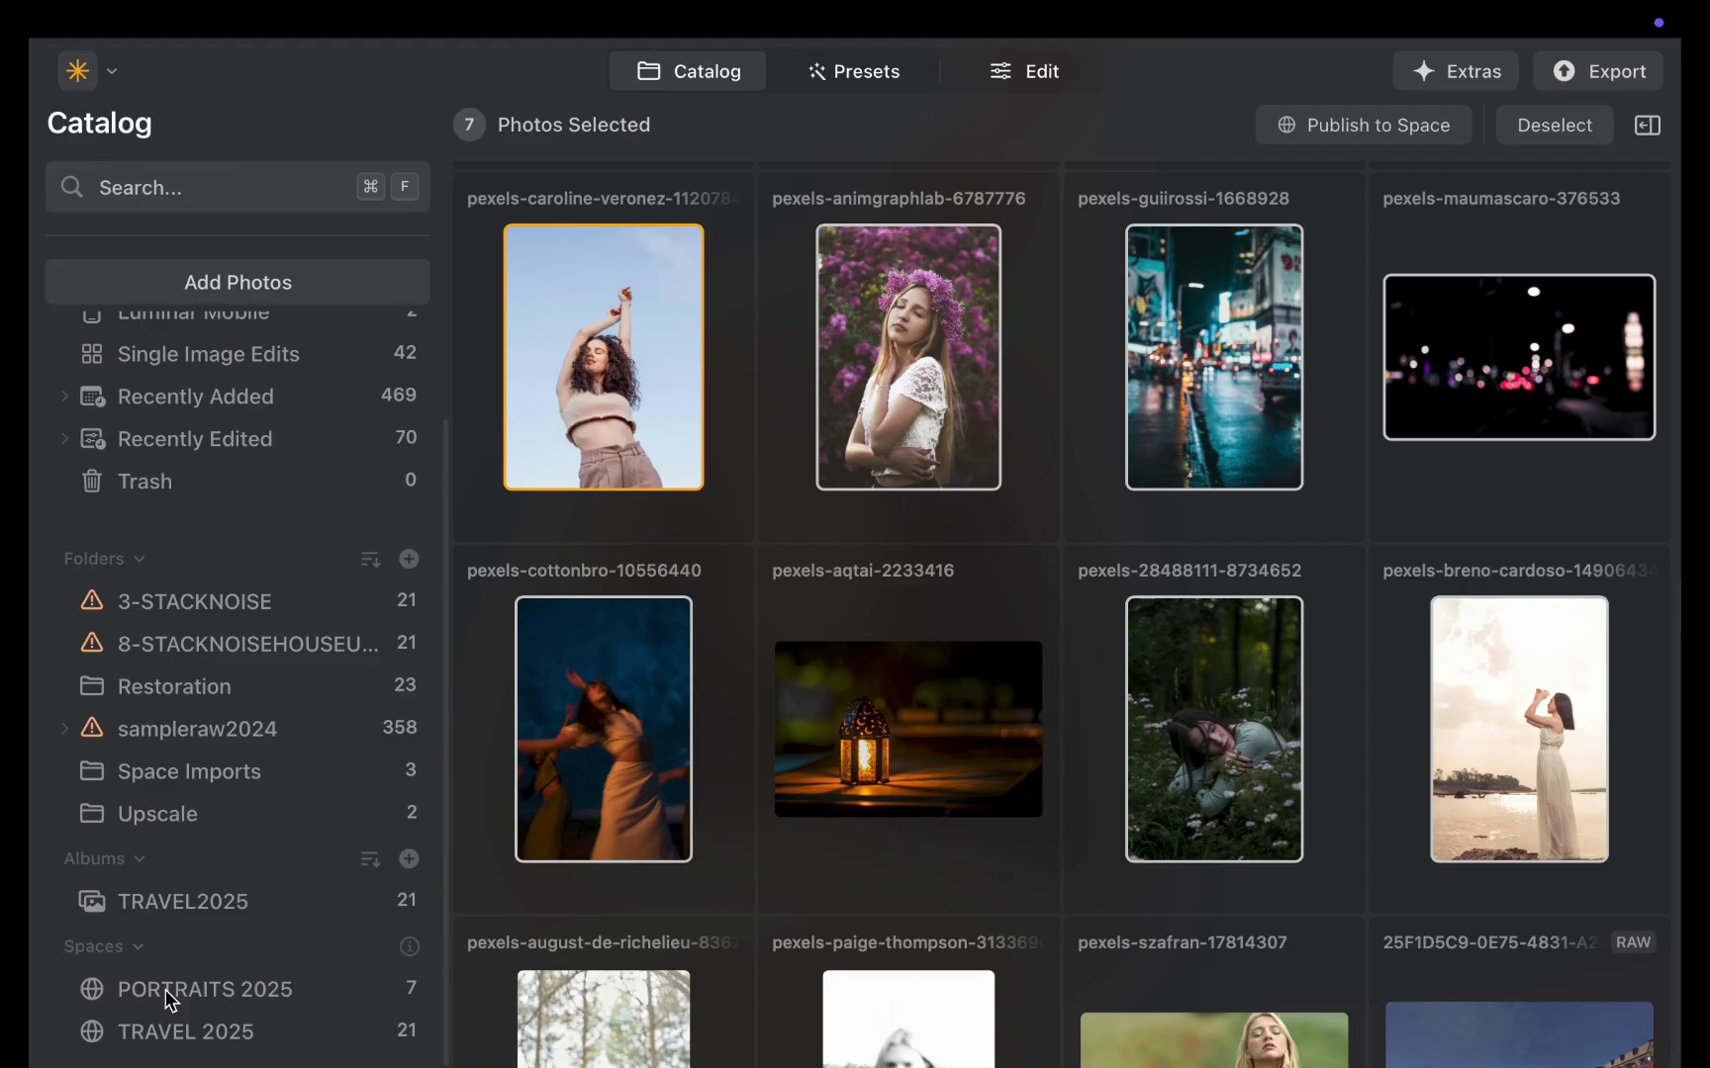
{"action": "left_click", "coordinate": [229, 938]}
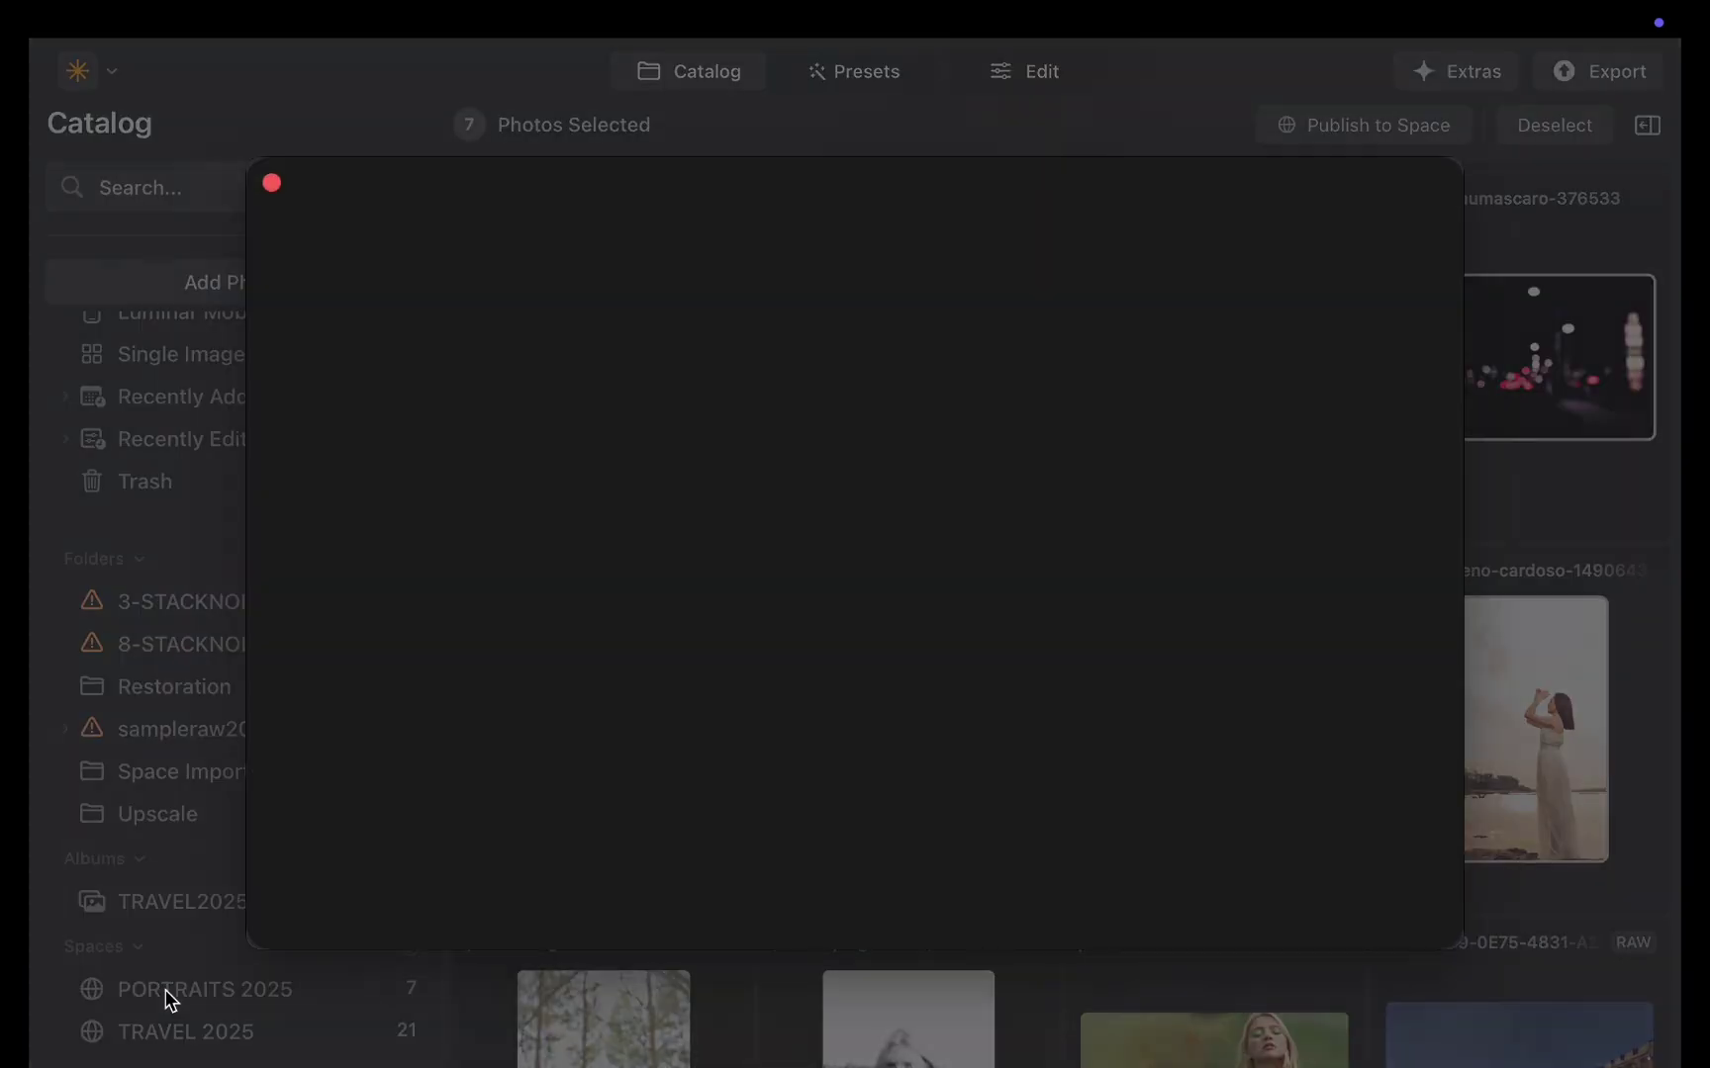
{"action": "left_click", "coordinate": [273, 185]}
{"action": "left_click", "coordinate": [174, 1035]}
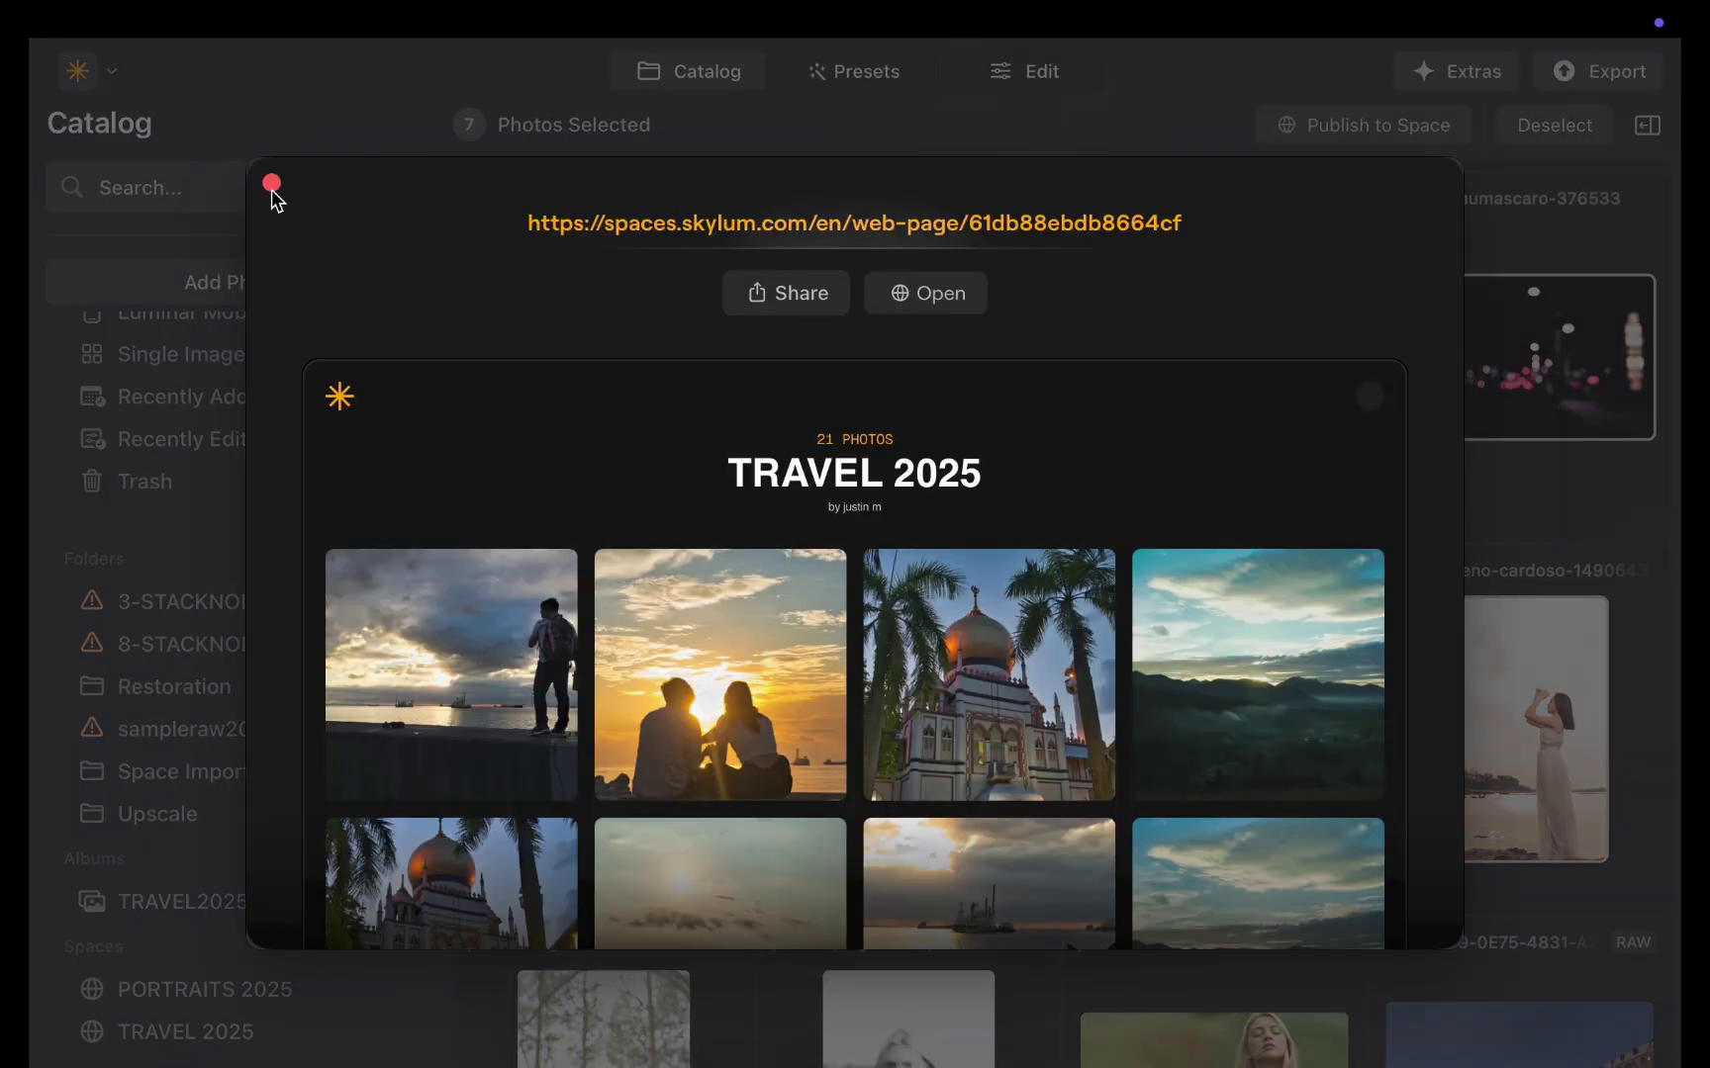
Close the TRAVEL 2025 preview and delete the PORTRAITS 2025 Space, confirming the deletion
{"action": "left_click", "coordinate": [272, 186]}
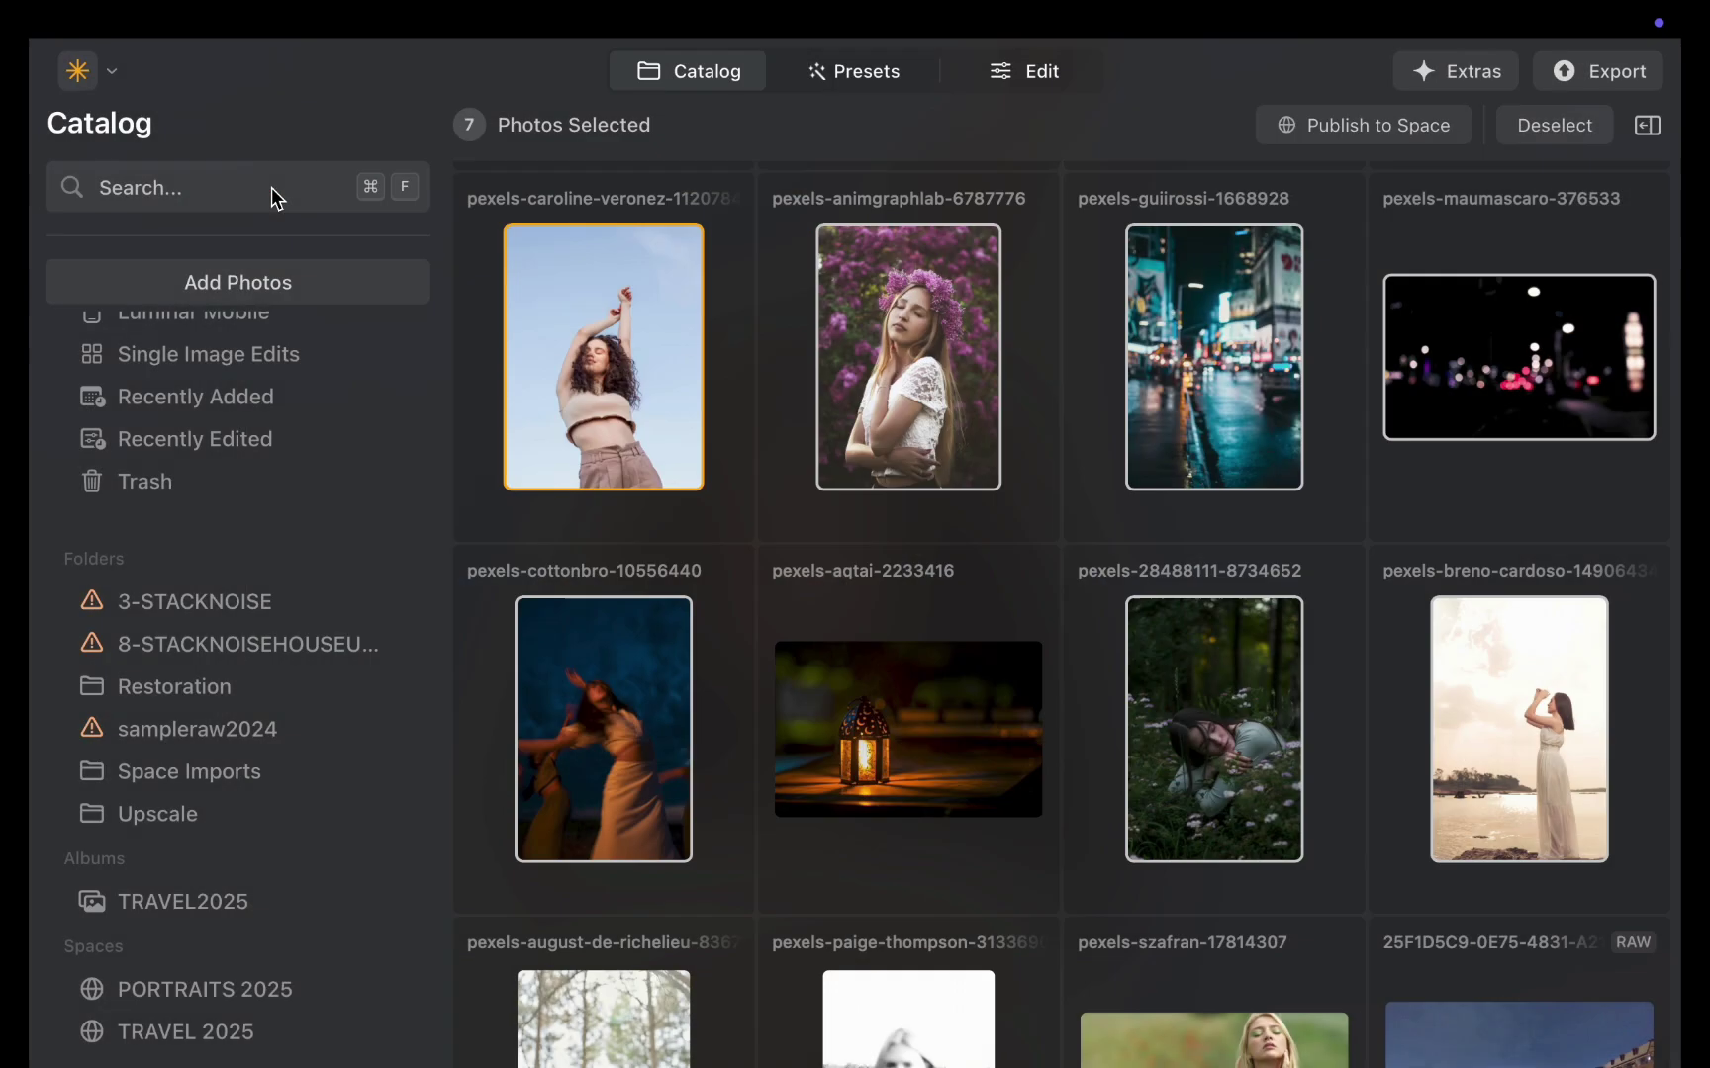
{"action": "right_click", "coordinate": [263, 992]}
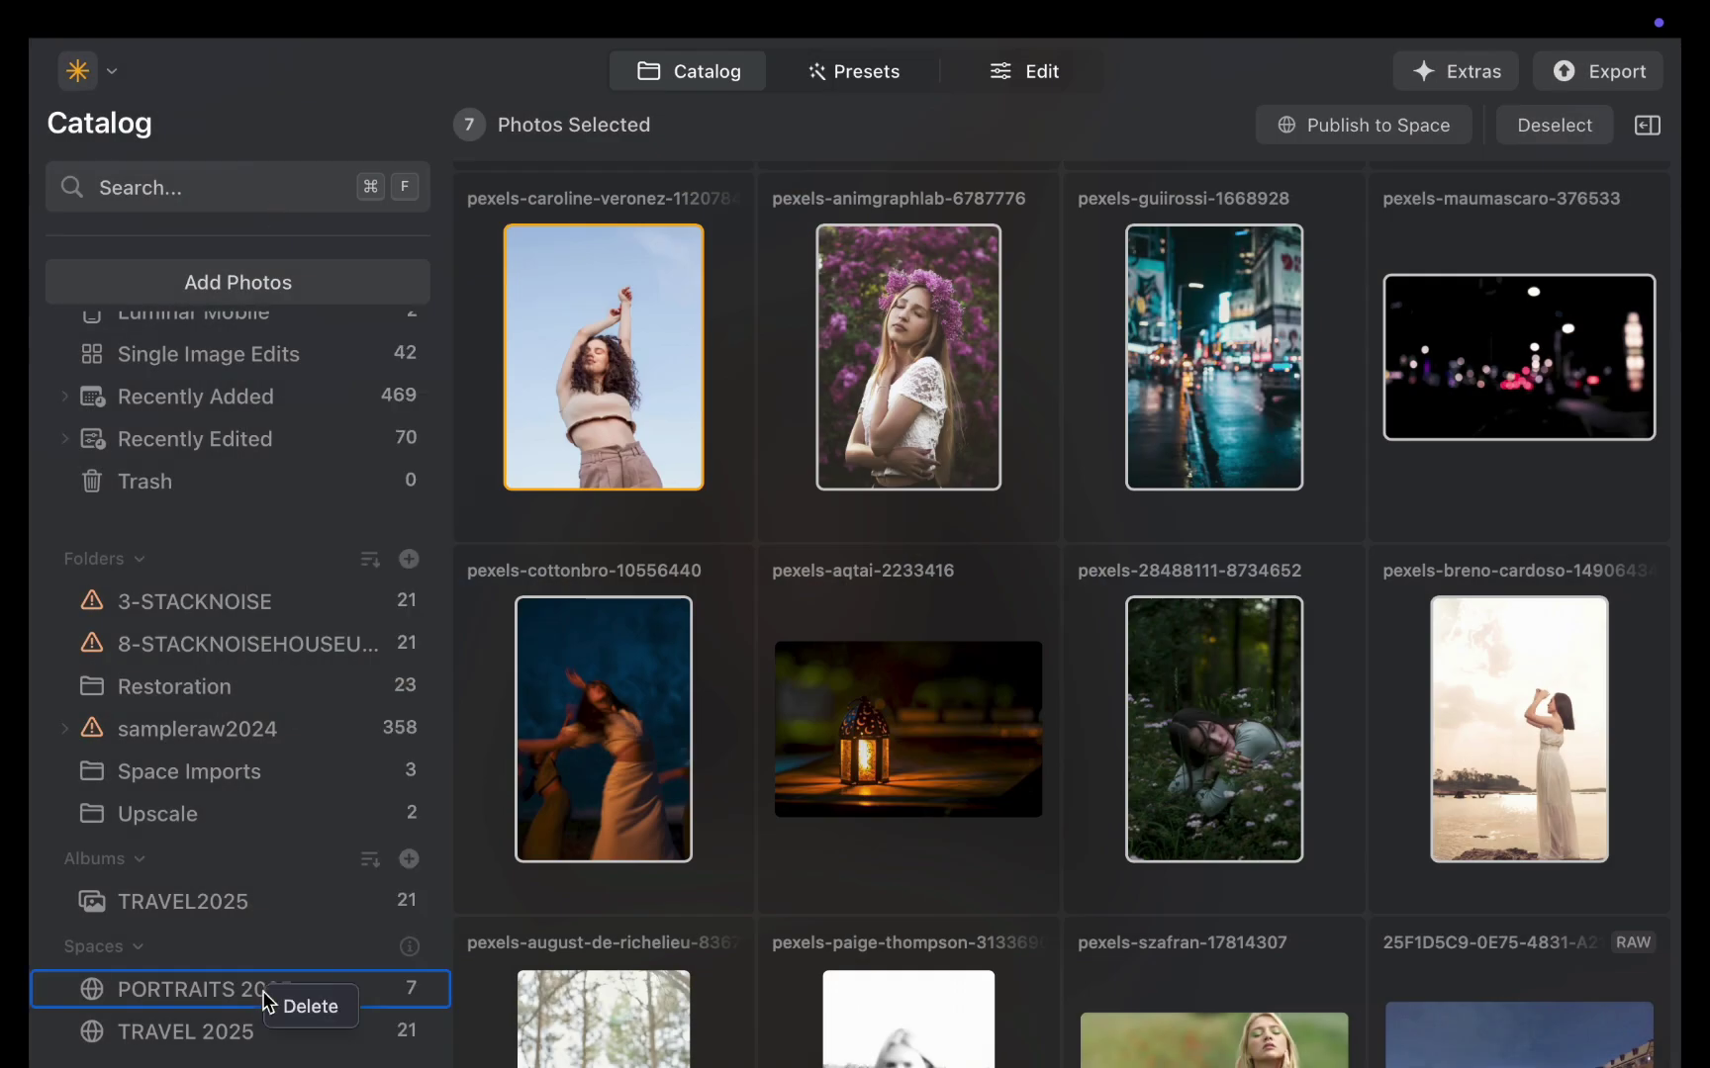
{"action": "left_click", "coordinate": [239, 1047]}
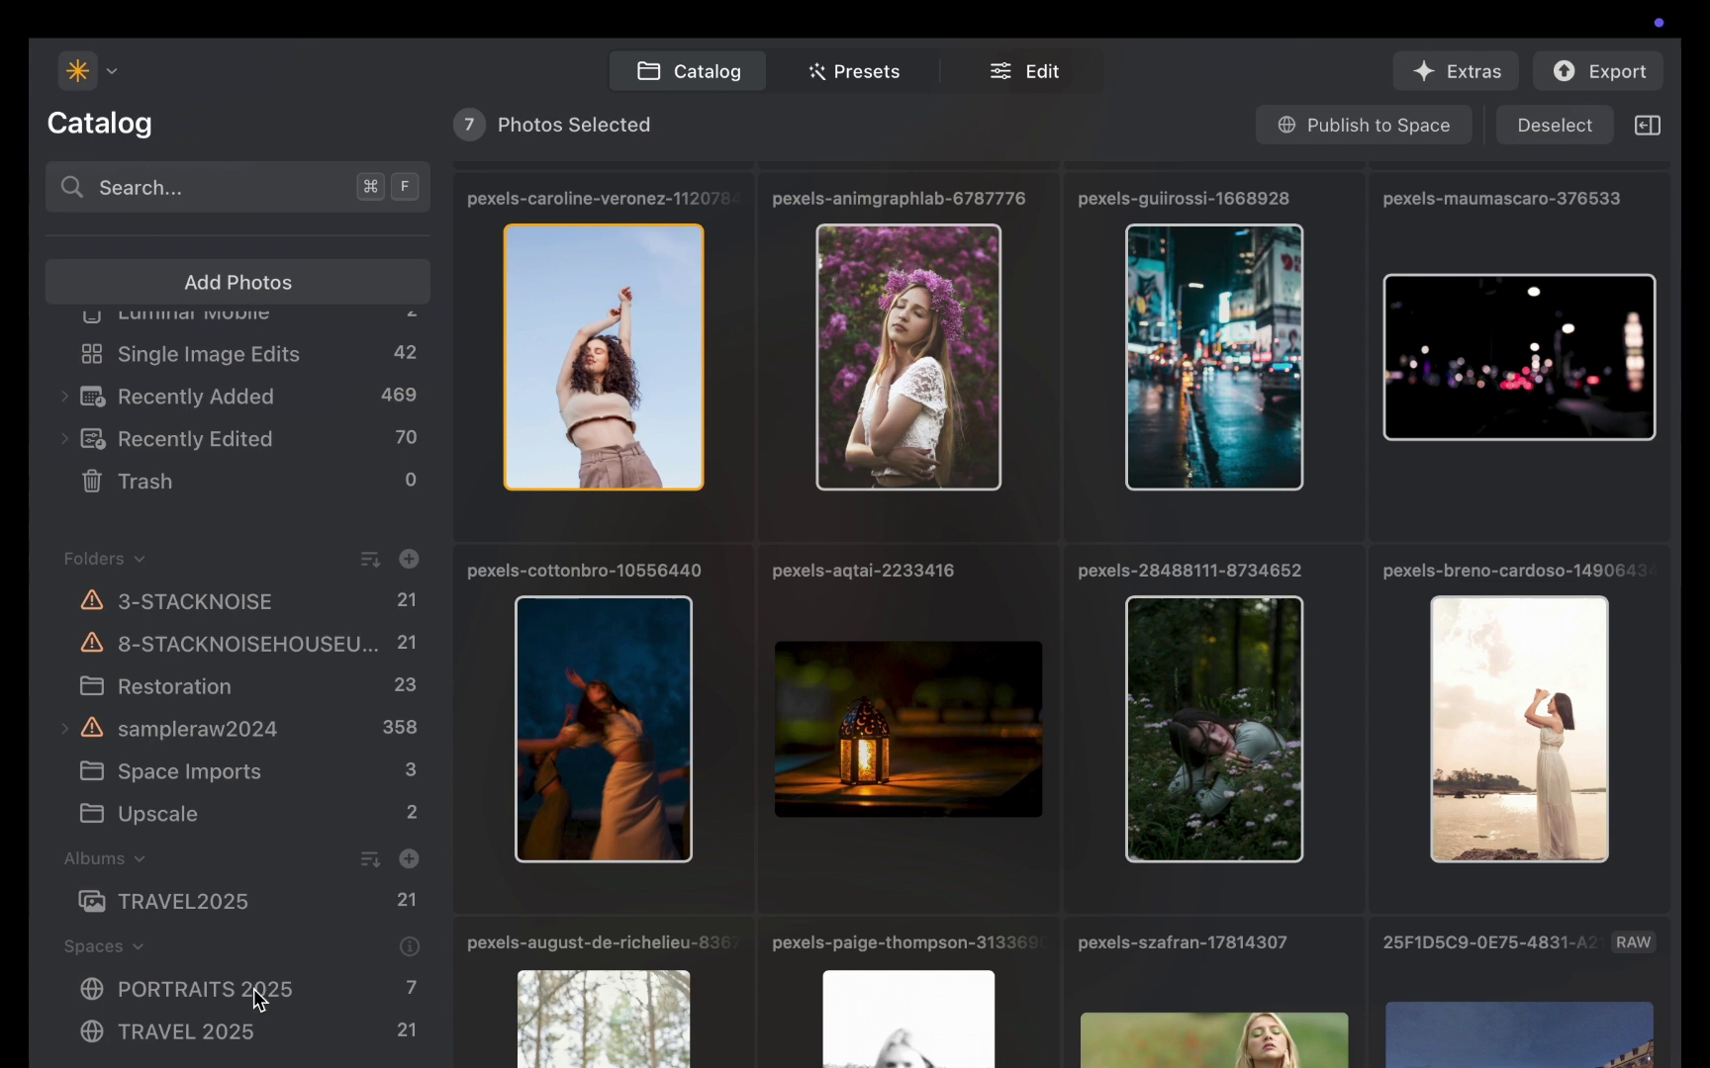
{"action": "right_click", "coordinate": [259, 997]}
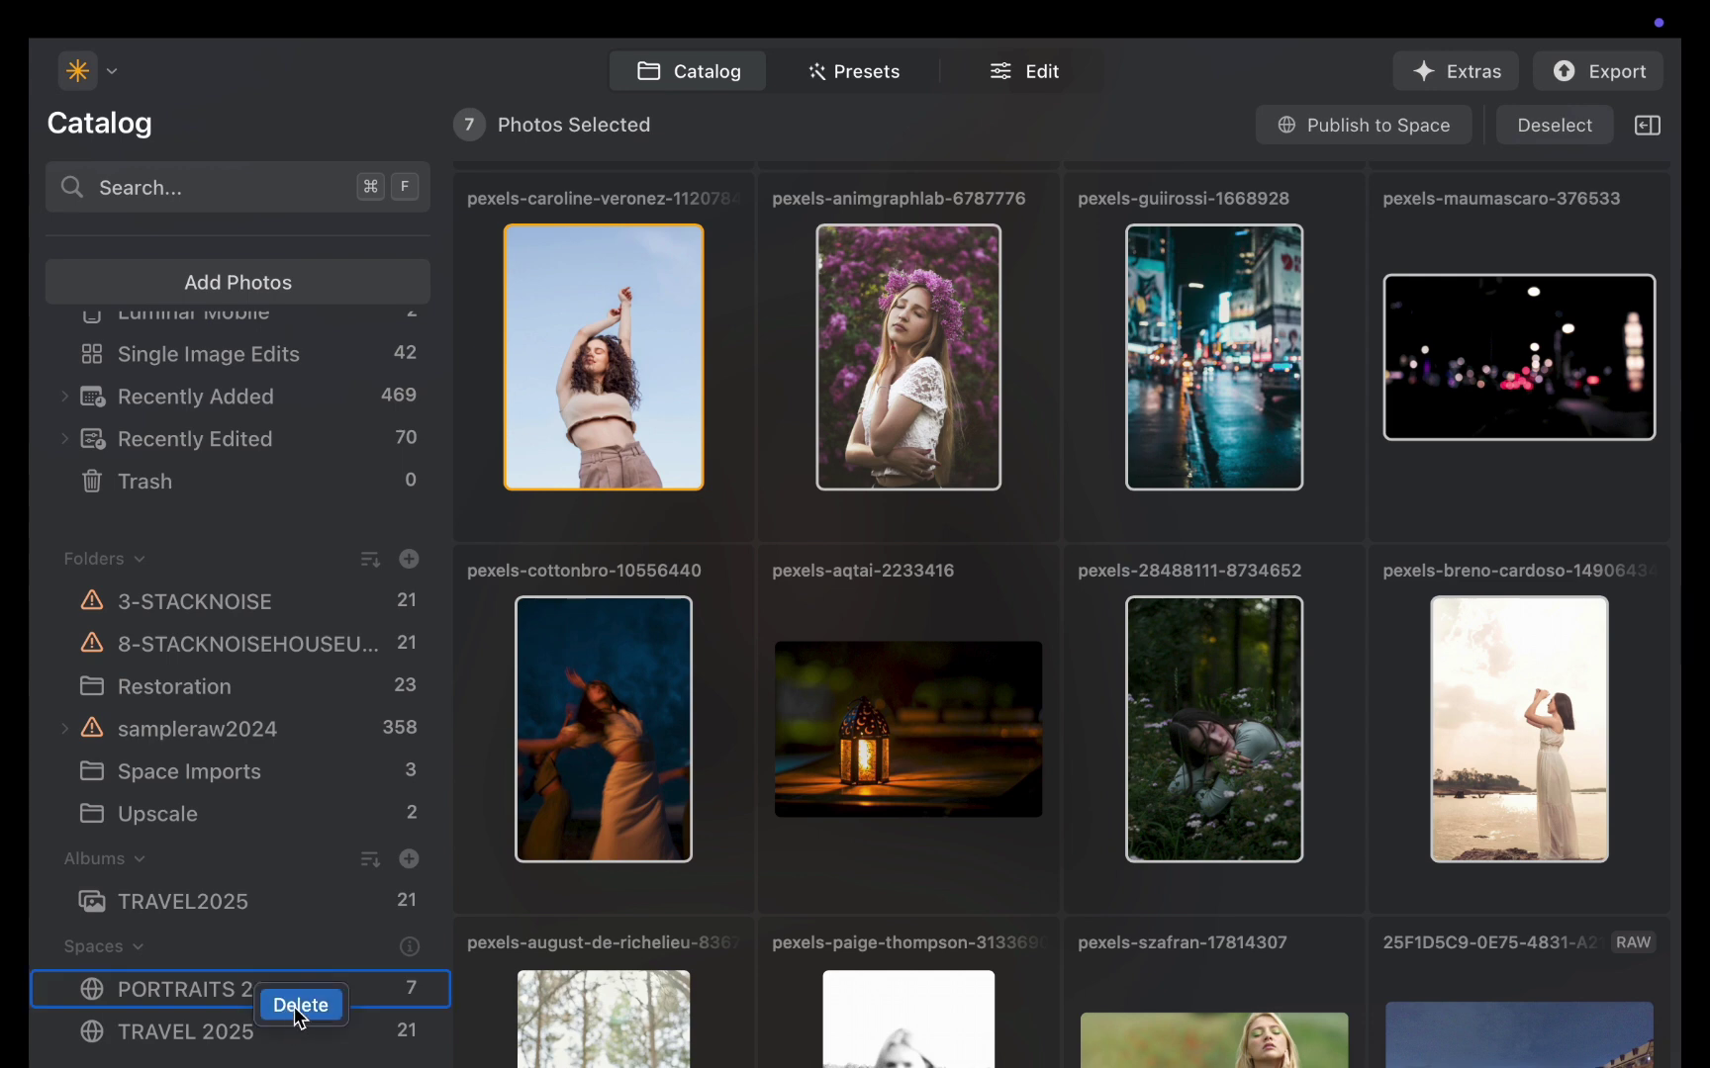
{"action": "left_click", "coordinate": [300, 1007]}
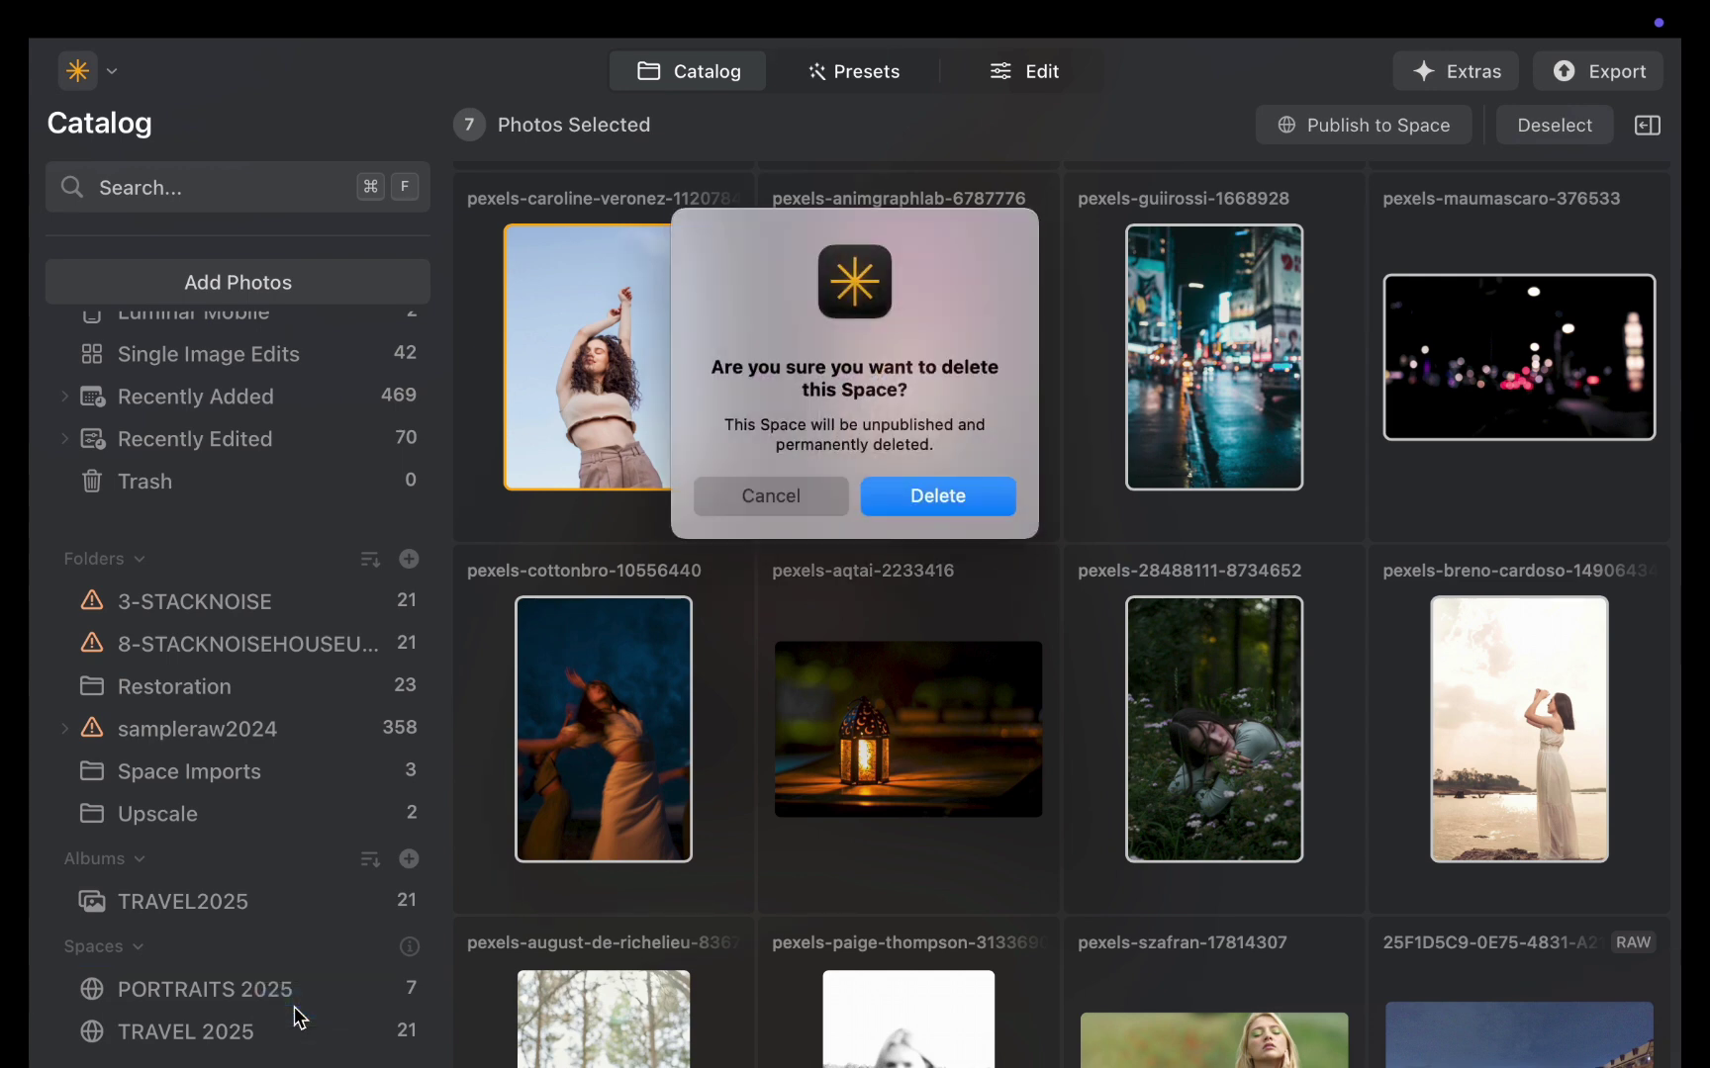
{"action": "left_click", "coordinate": [931, 514]}
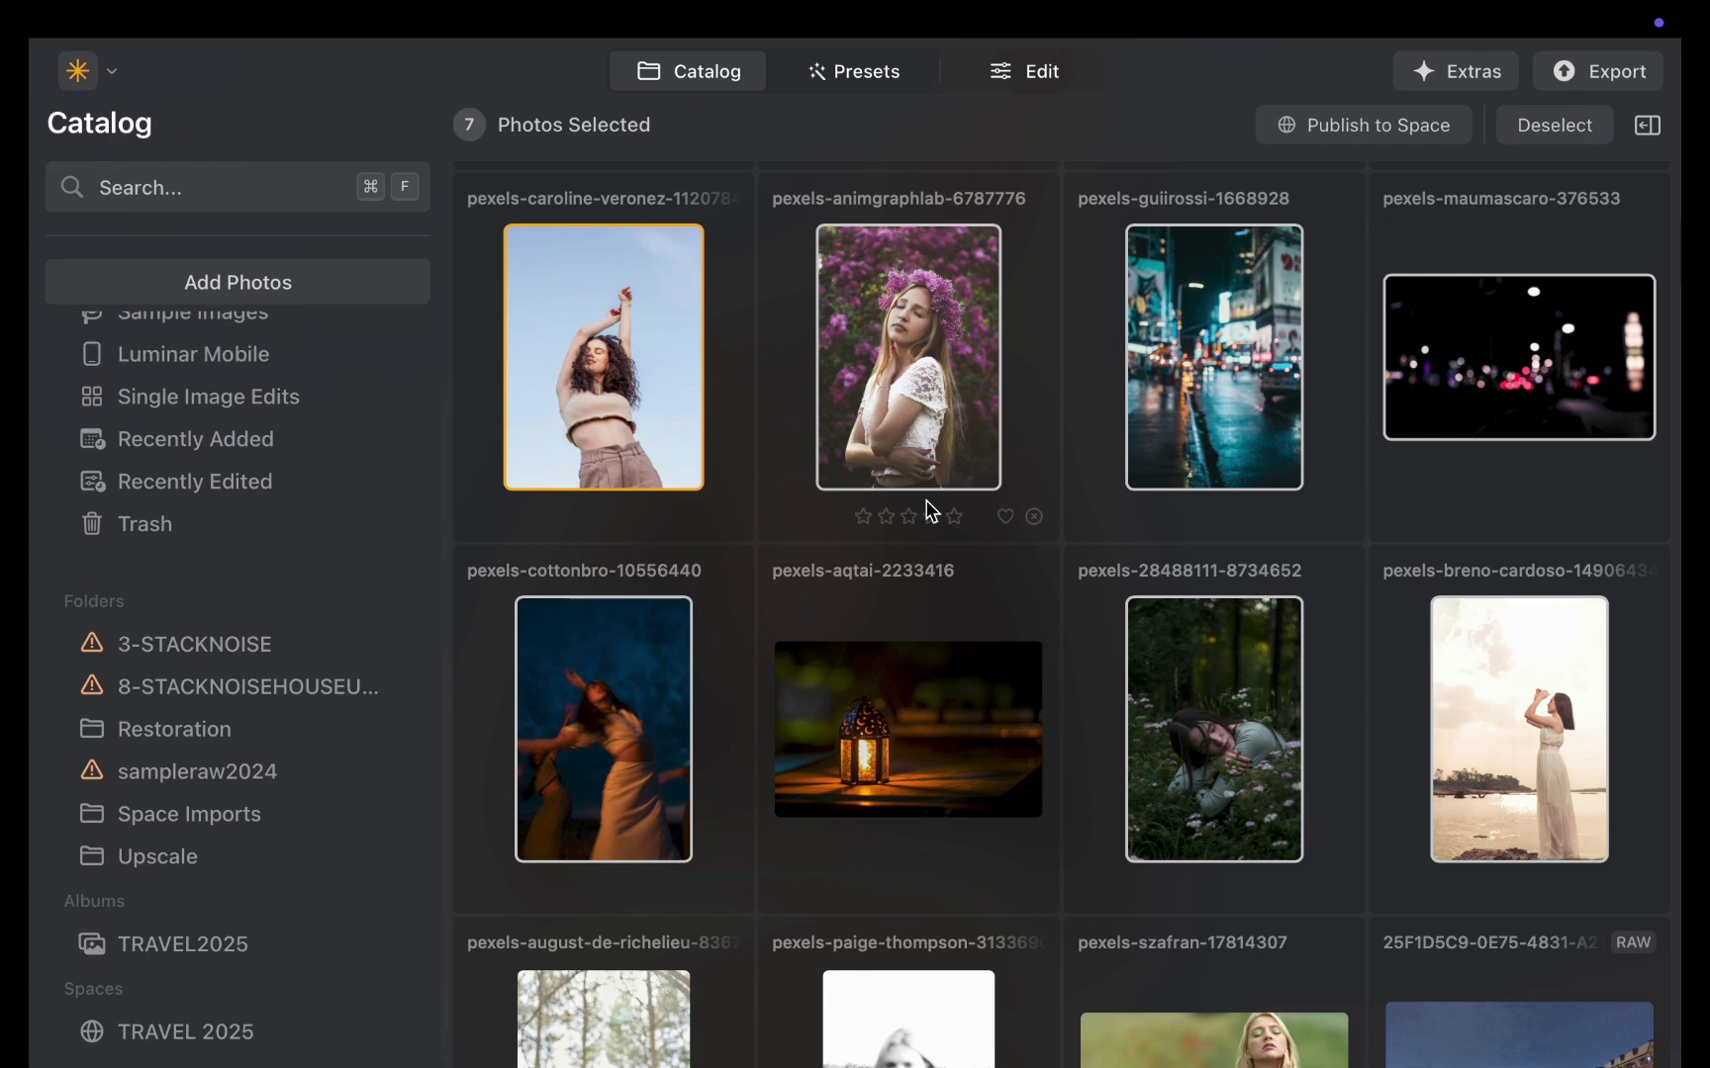
{"action": "mouse_move", "coordinate": [1183, 14]}
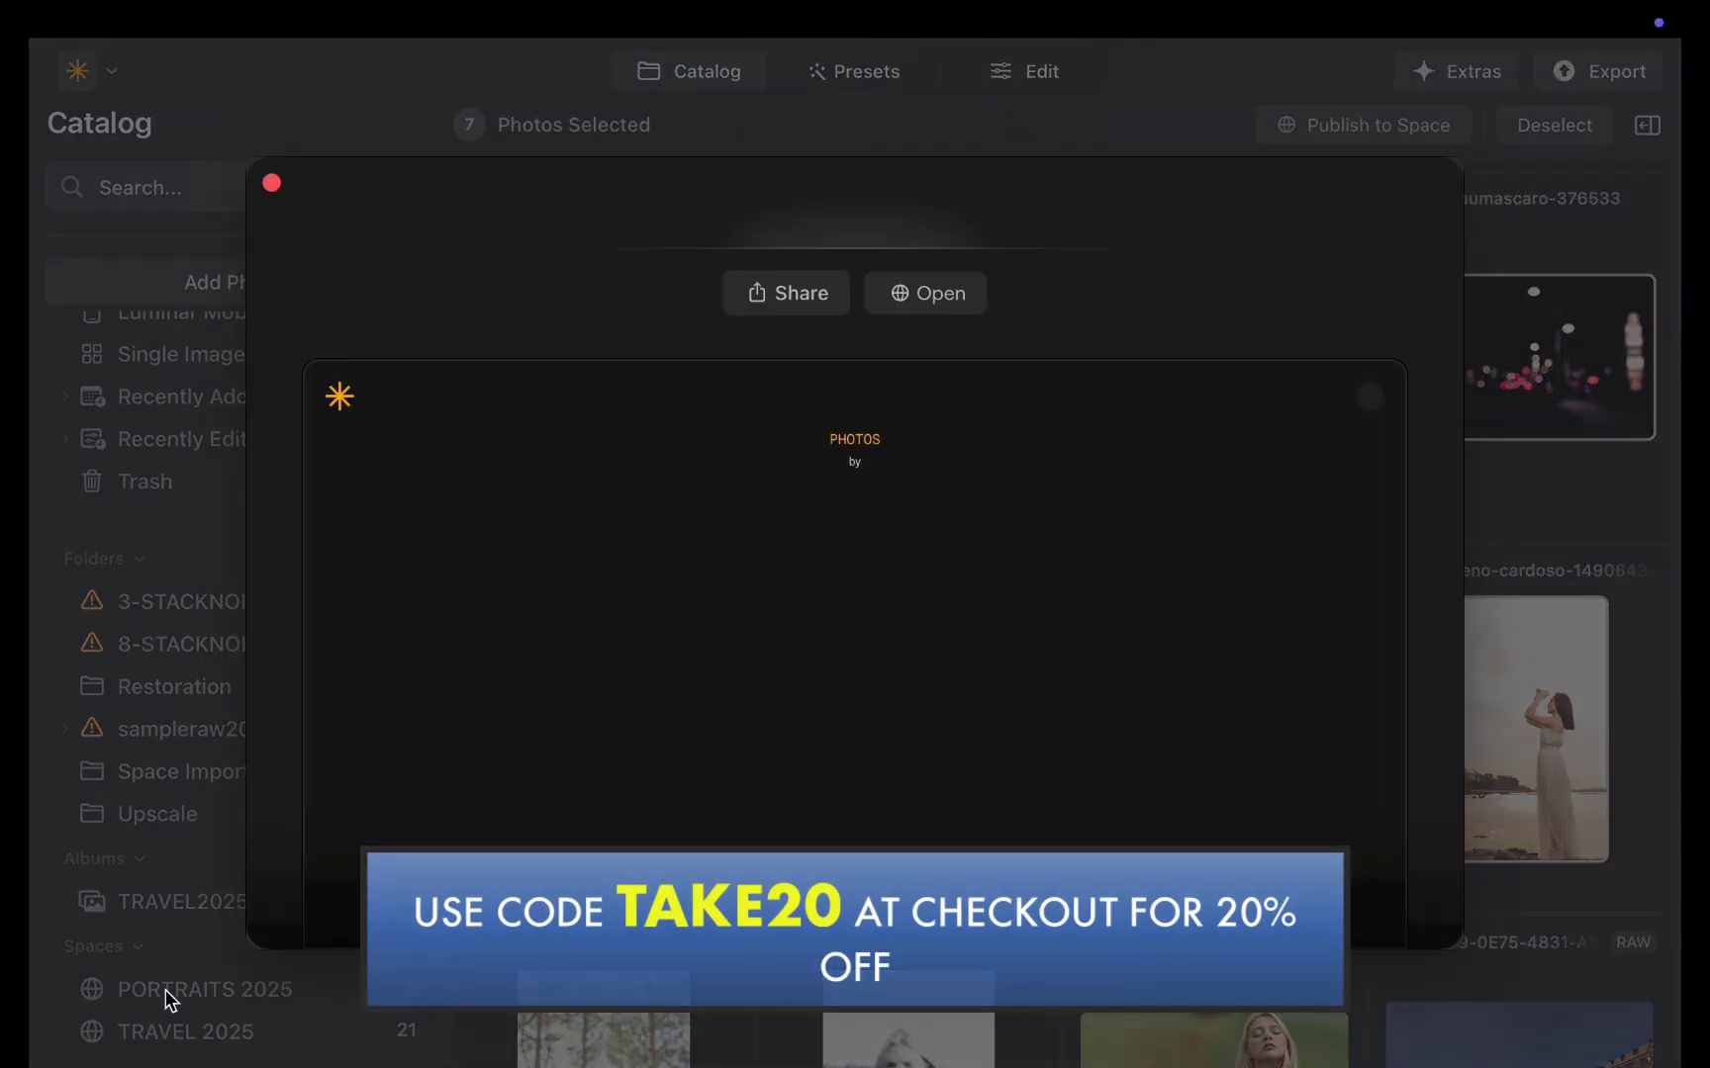
{"action": "left_click", "coordinate": [273, 184]}
{"action": "left_click", "coordinate": [168, 1031]}
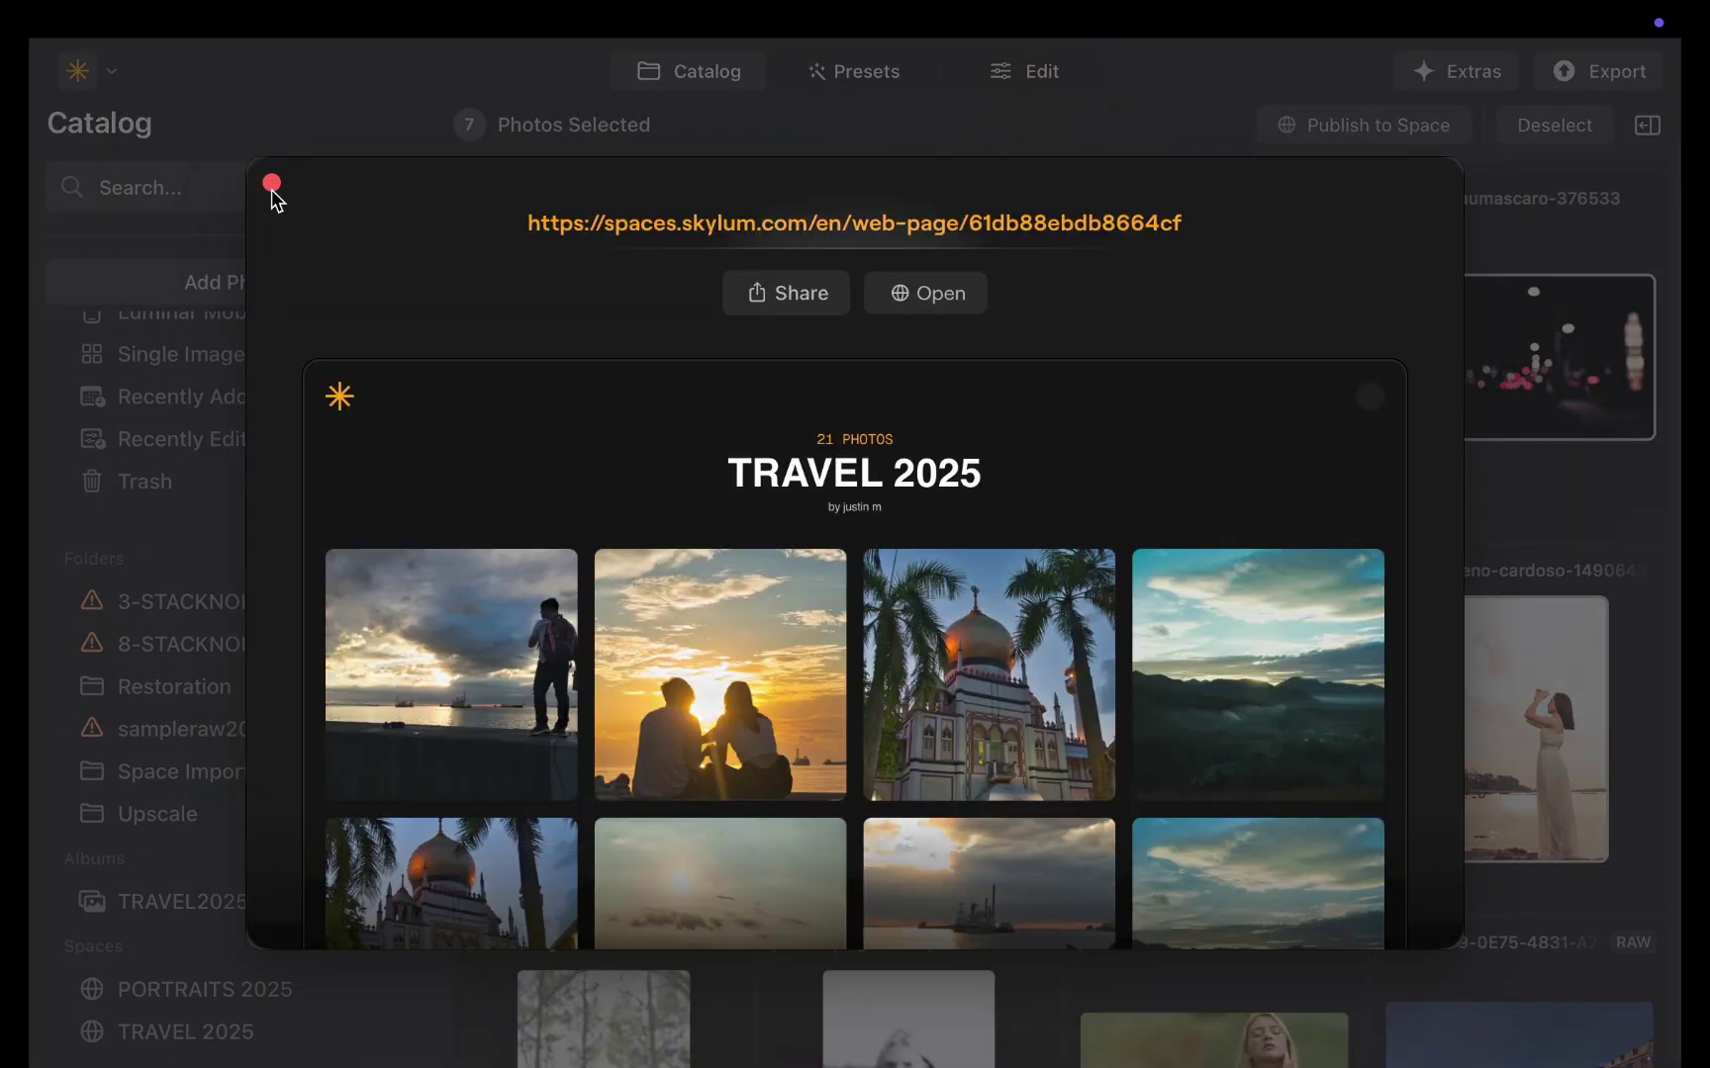
Close the TRAVEL 2025 preview to return to the catalog grid
{"action": "left_click", "coordinate": [272, 184]}
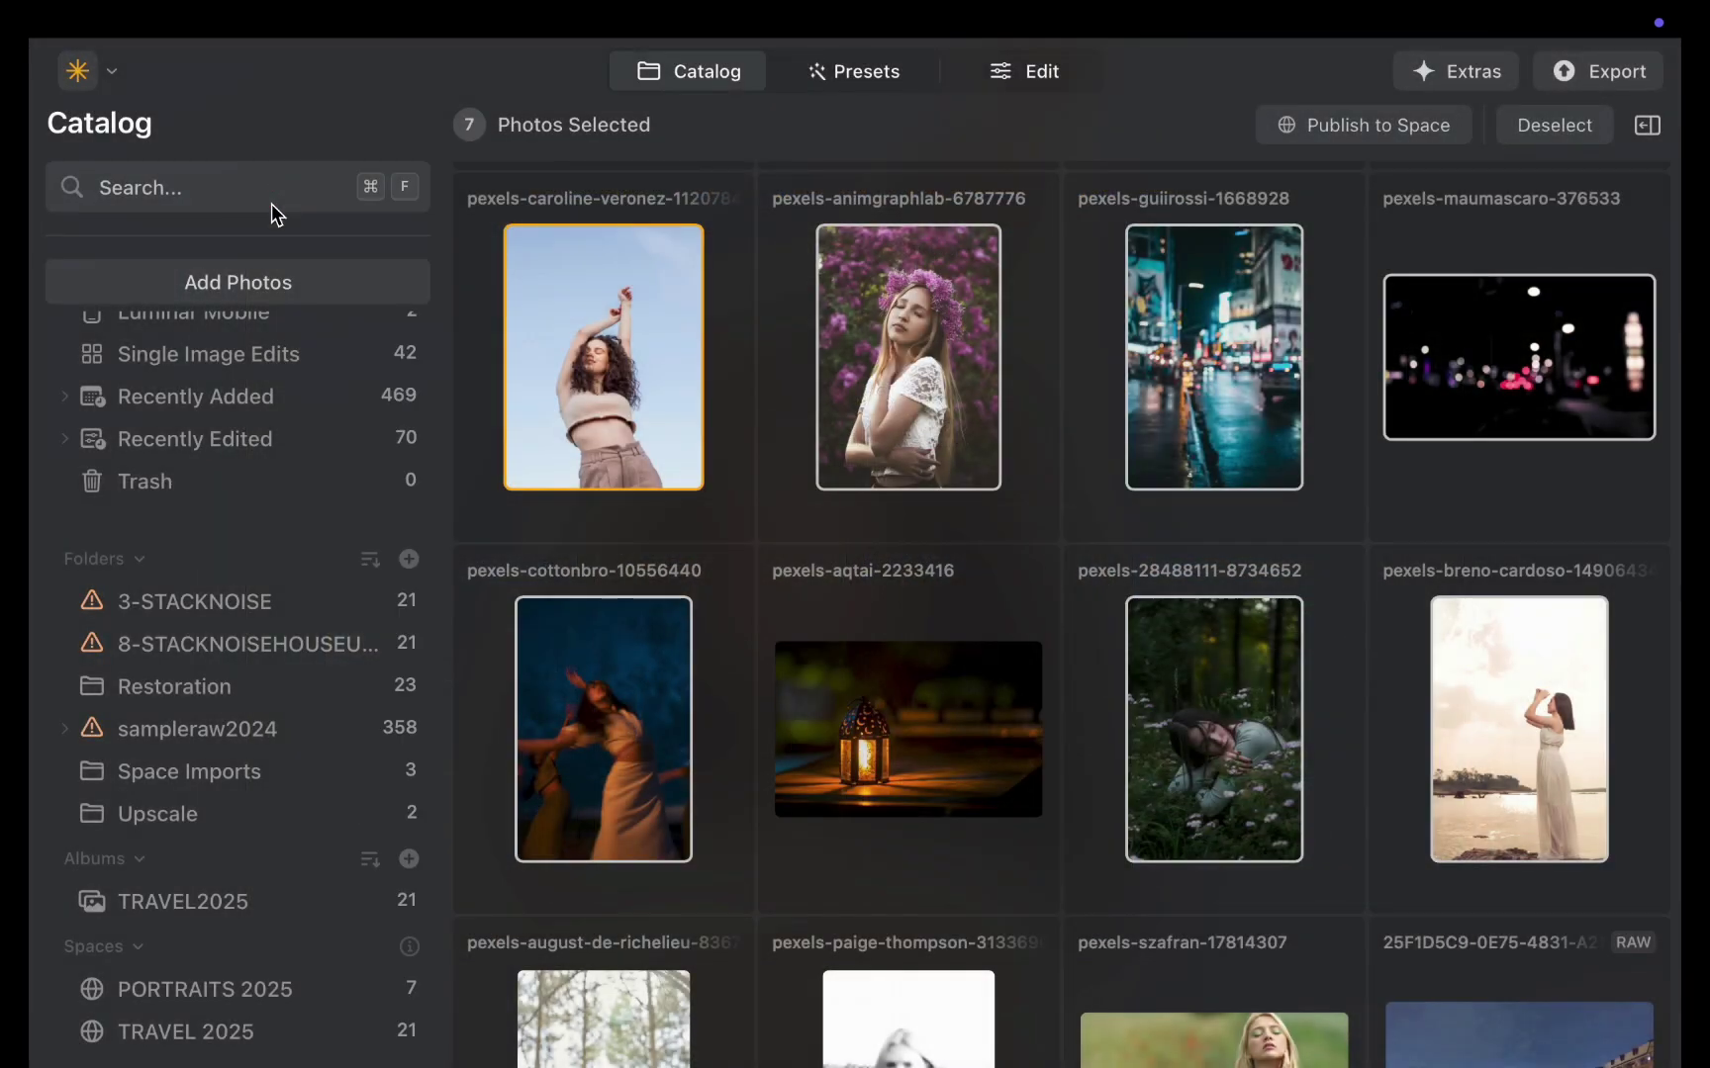
{"action": "right_click", "coordinate": [264, 995]}
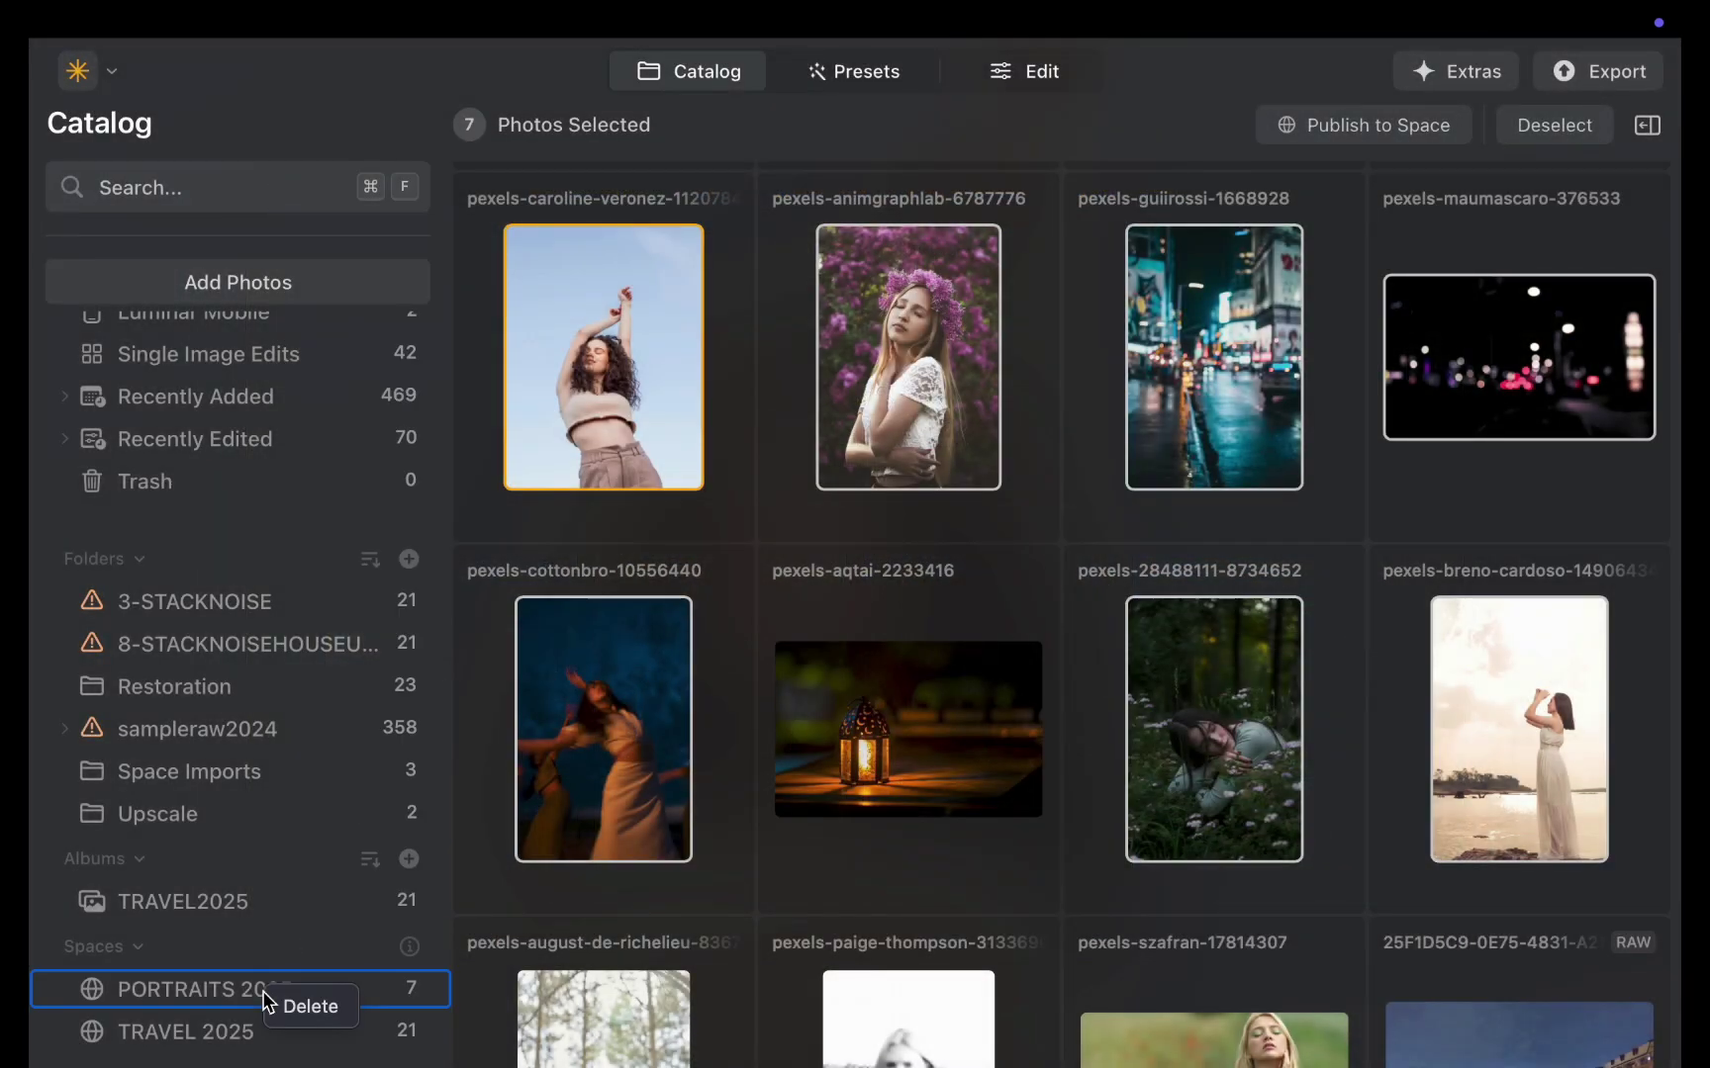
{"action": "key", "text": "Escape"}
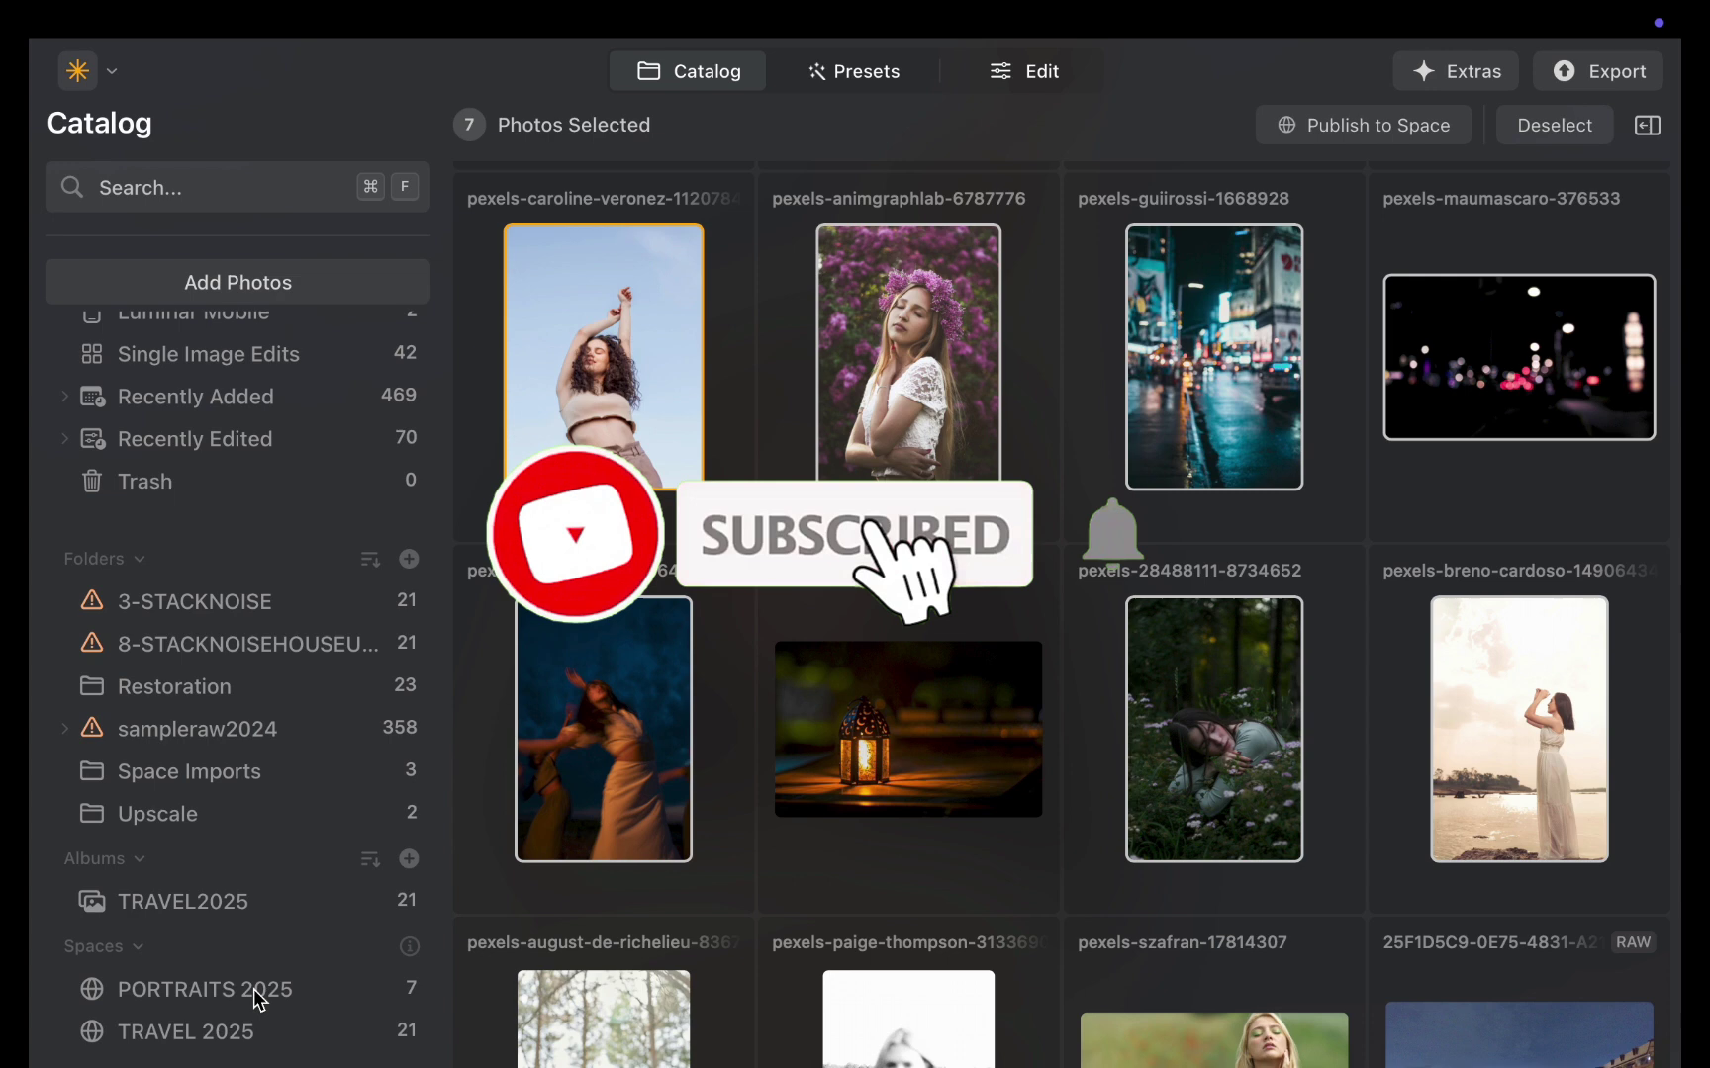
Delete the PORTRAITS 2025 Space, confirming it is unpublished and removed
{"action": "right_click", "coordinate": [259, 998]}
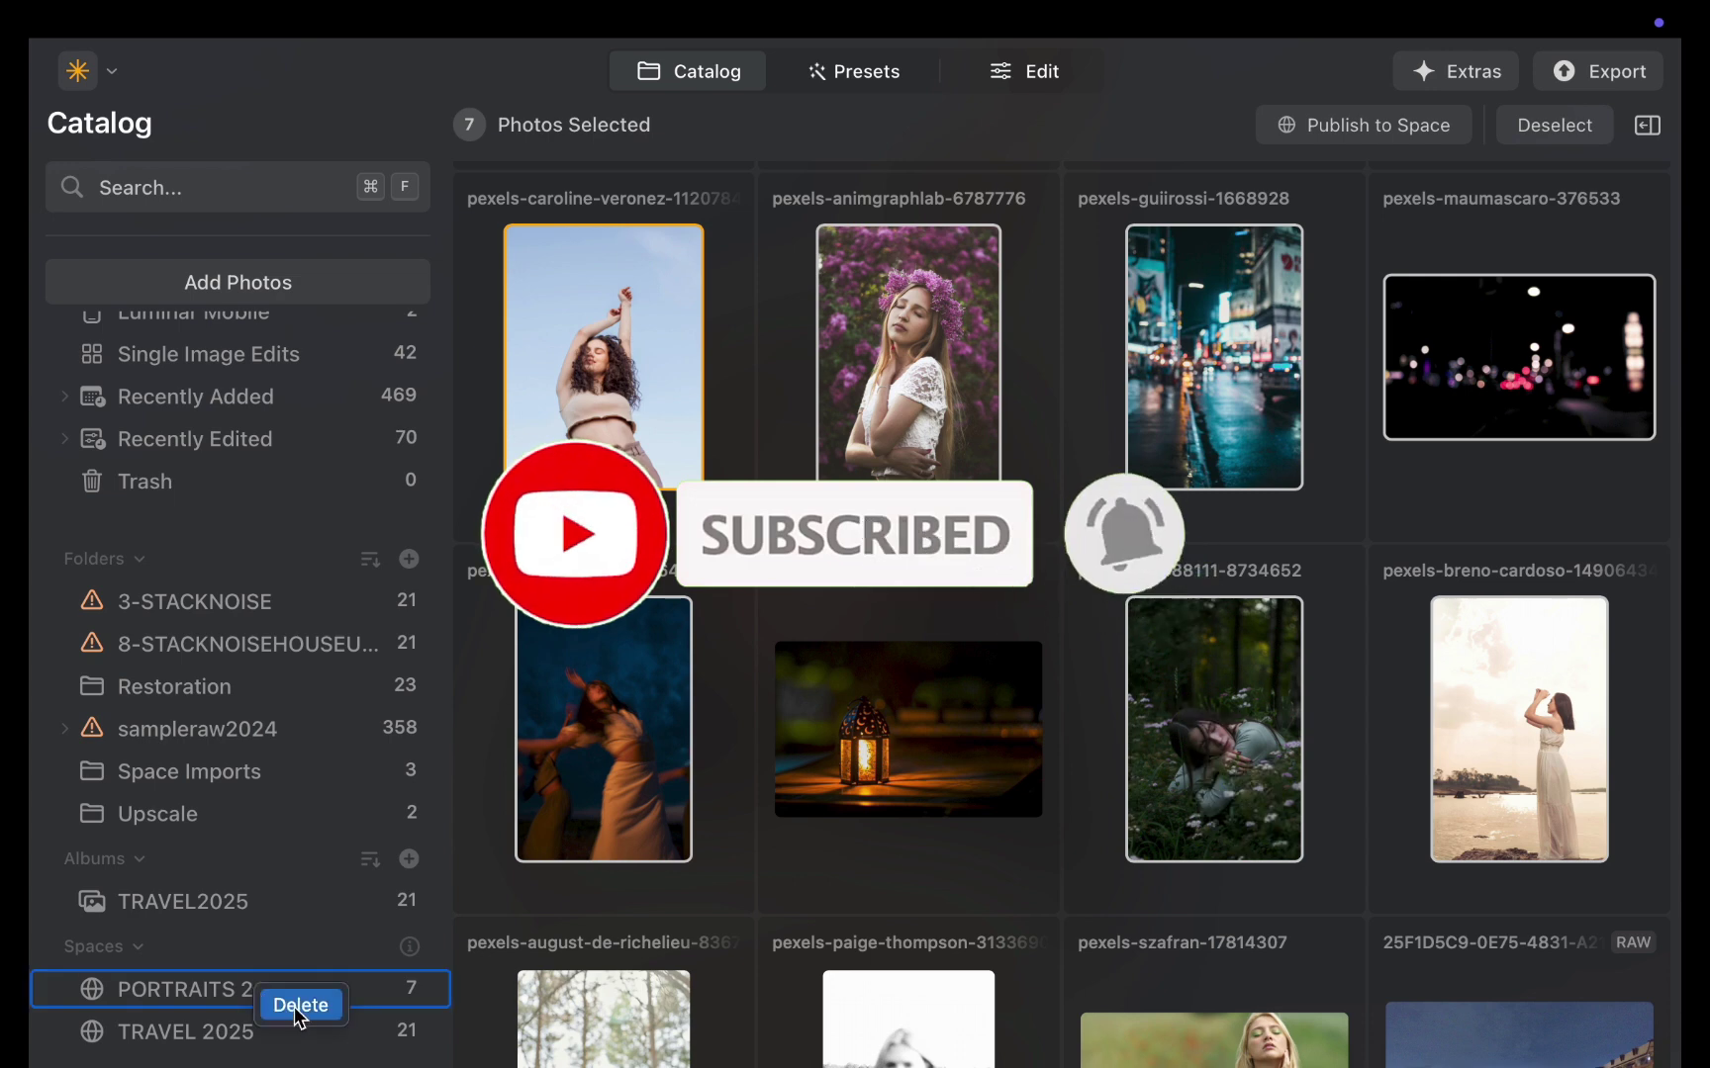
{"action": "left_click", "coordinate": [297, 1009]}
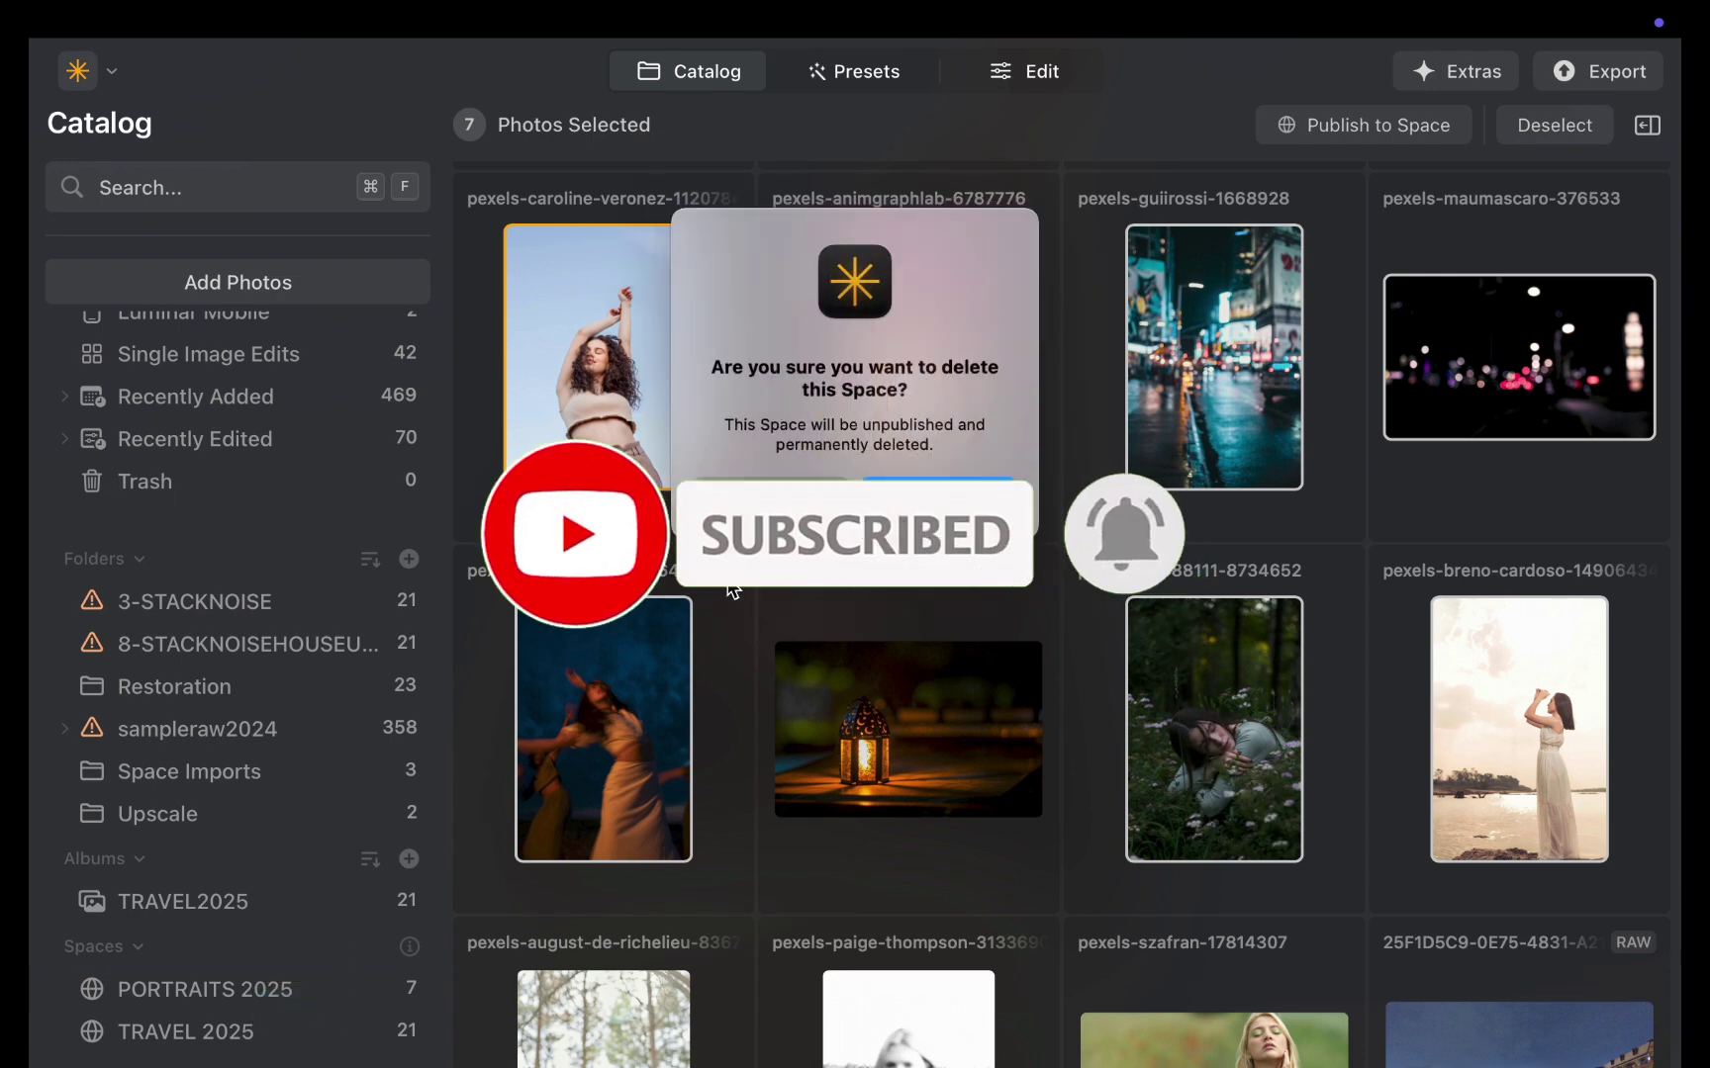
{"action": "left_click", "coordinate": [930, 504]}
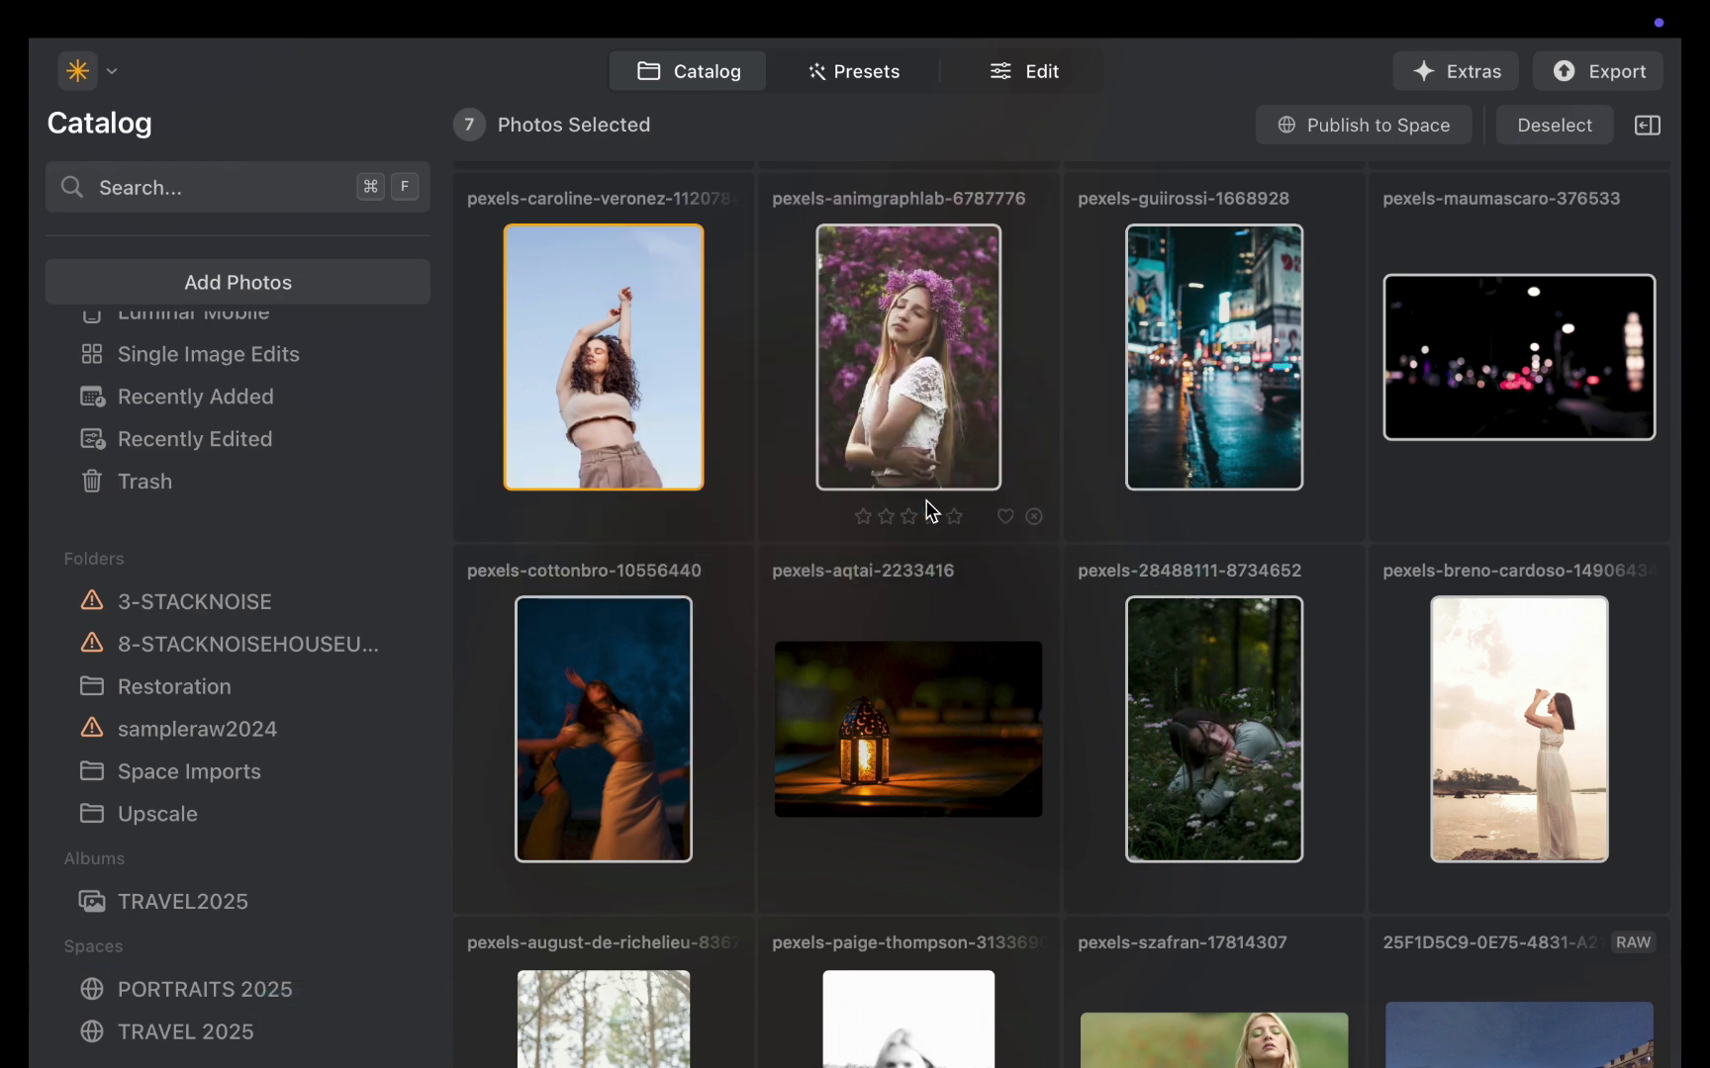